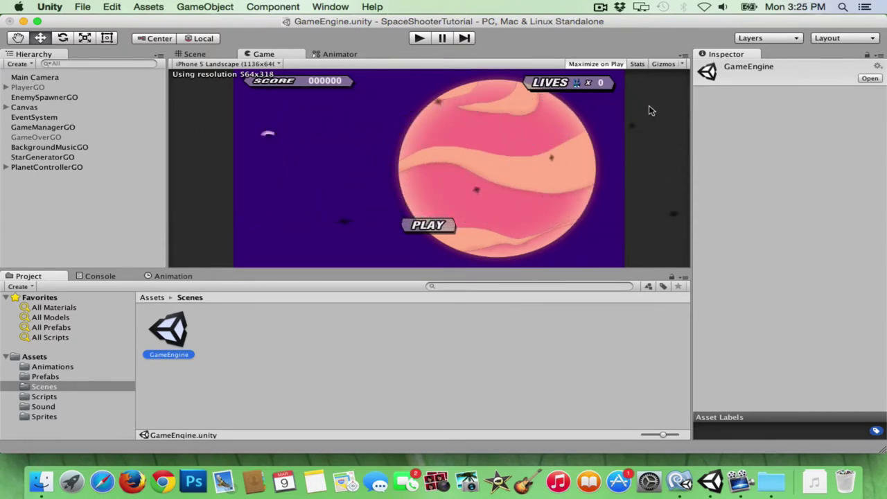
Step: Open the Assets/Sprites folder in Unity's Project panel to list the existing sprites
left_click(48, 416)
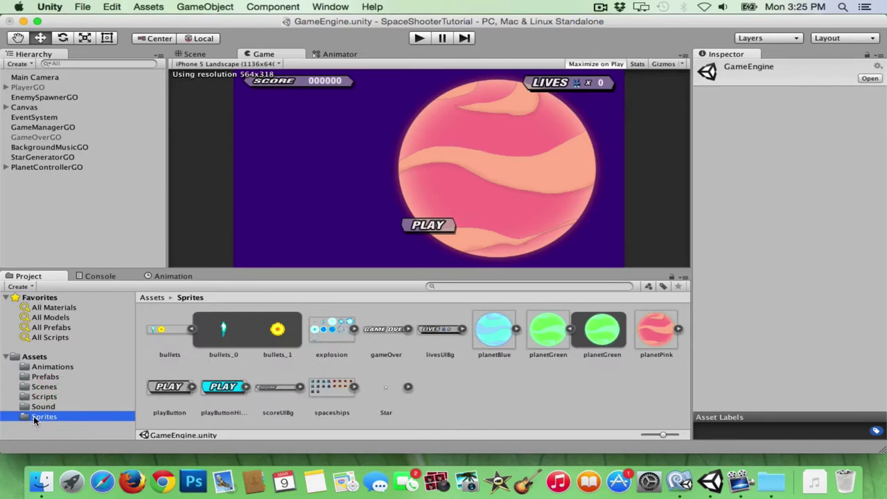
Step: Import timeUIBg.png from Finder's Game Sprites folder into Unity's Assets/Sprites folder
left_click(43, 478)
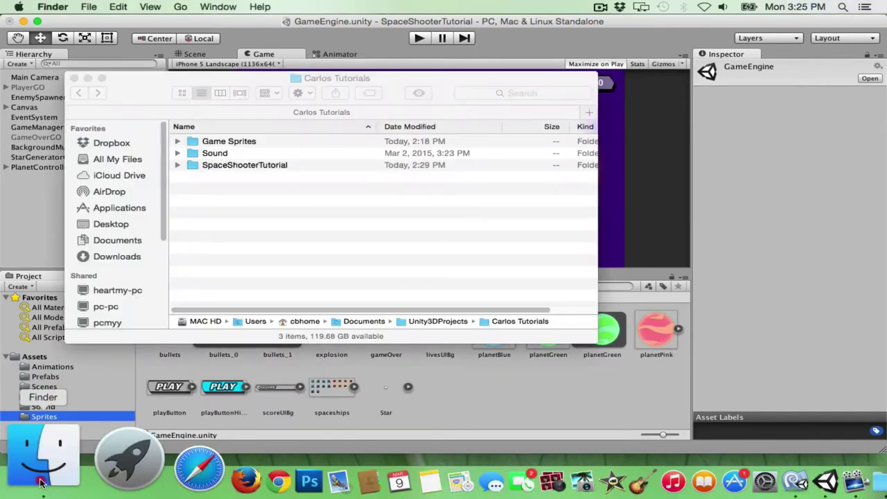
left_click(198, 141)
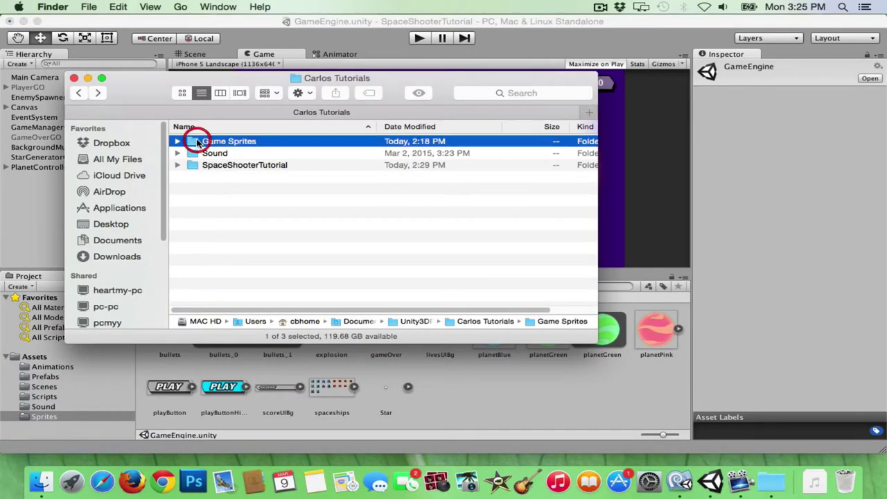
double_click(197, 141)
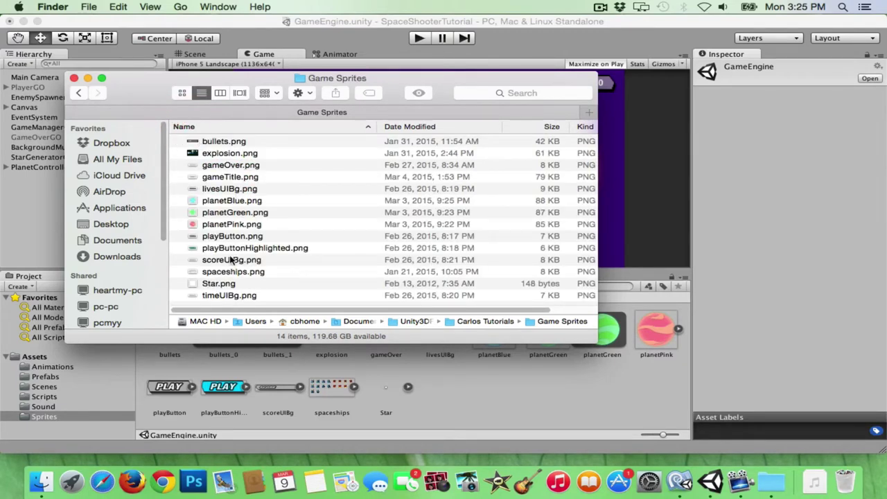
left_click_drag(221, 296, 493, 385)
Step: Reimport timeUIBg with Generate Mip Maps off and Truecolor format, then show the Scene view
left_click(452, 389)
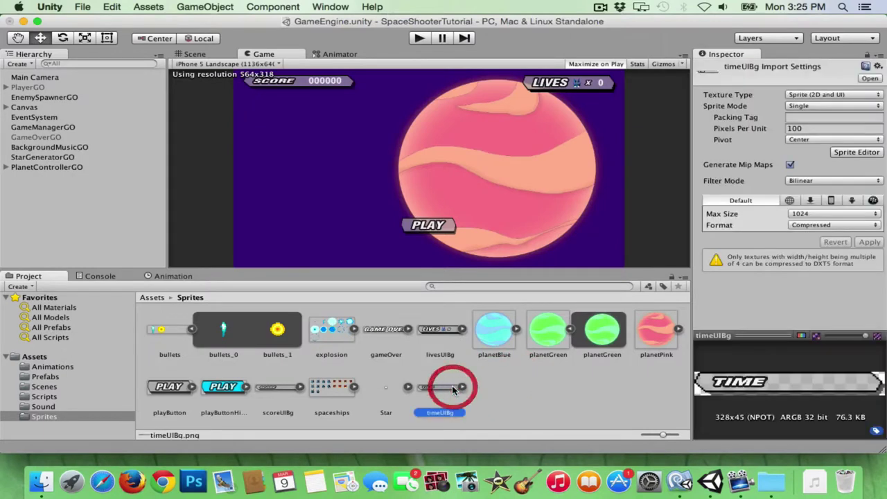
left_click(790, 165)
left_click(814, 225)
left_click(812, 248)
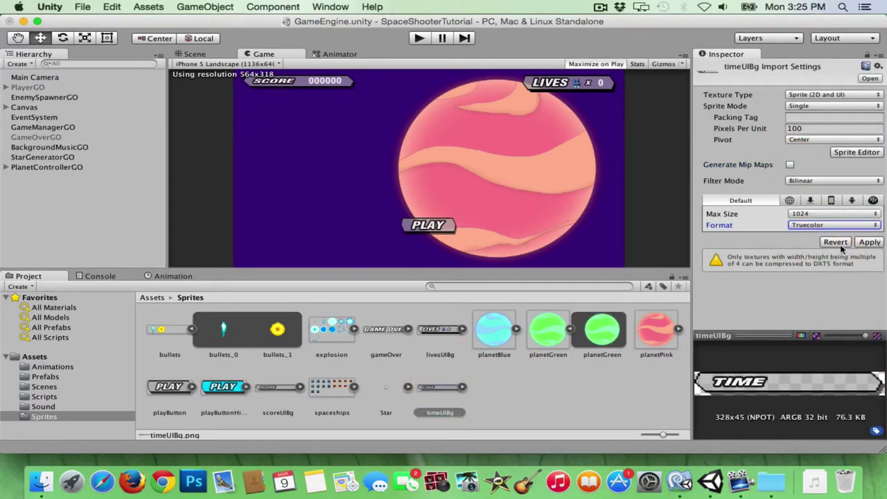
left_click(863, 244)
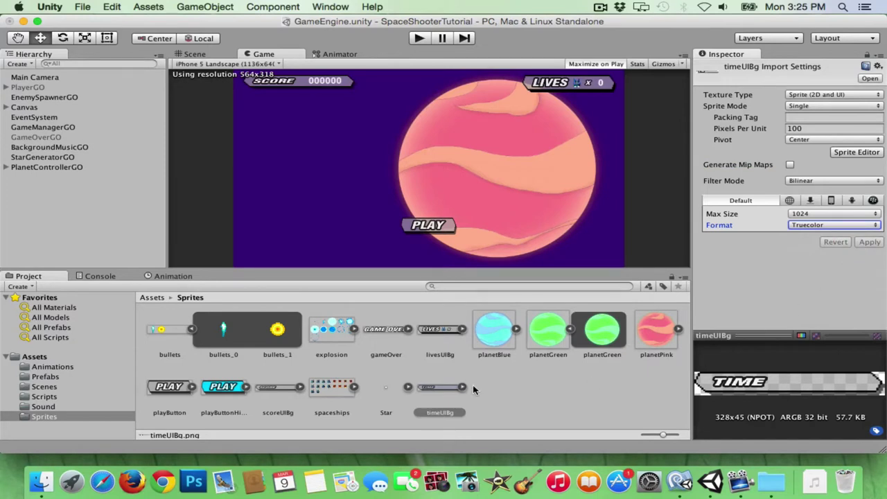
left_click(195, 54)
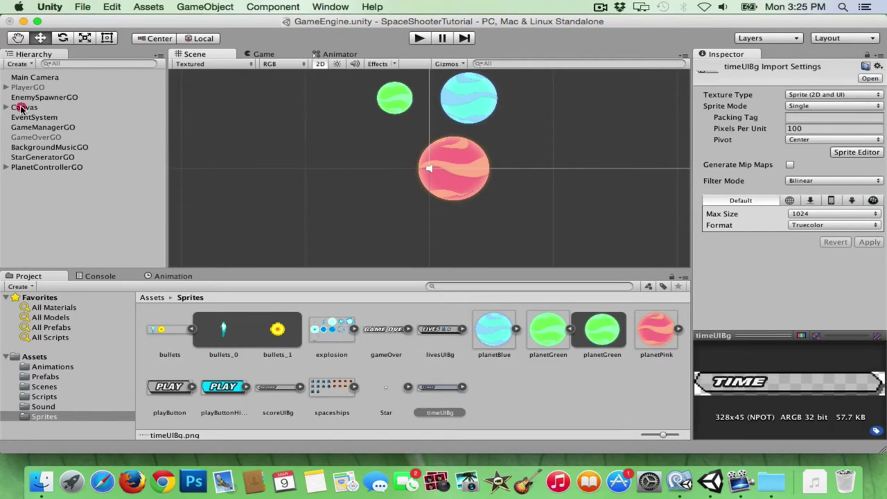
Step: Frame the Canvas in the Scene view and expand it to show ImageLivesUIBg, ImageScoreUIBg, ButtonPlay
double_click(21, 107)
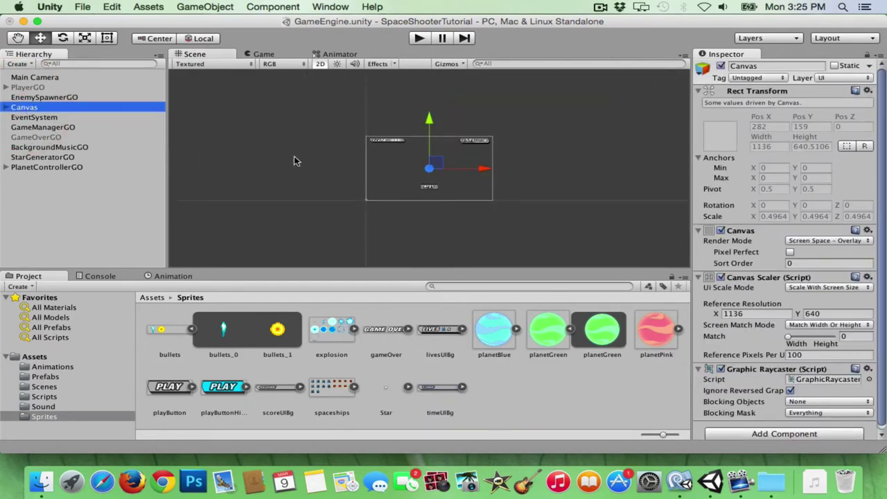
scroll(321, 163, "up", 3)
scroll(322, 163, "up", 3)
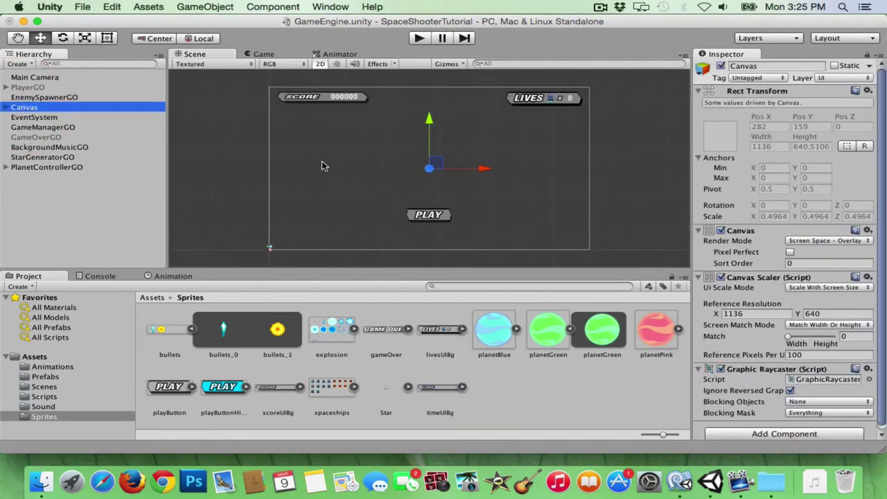
left_click(5, 108)
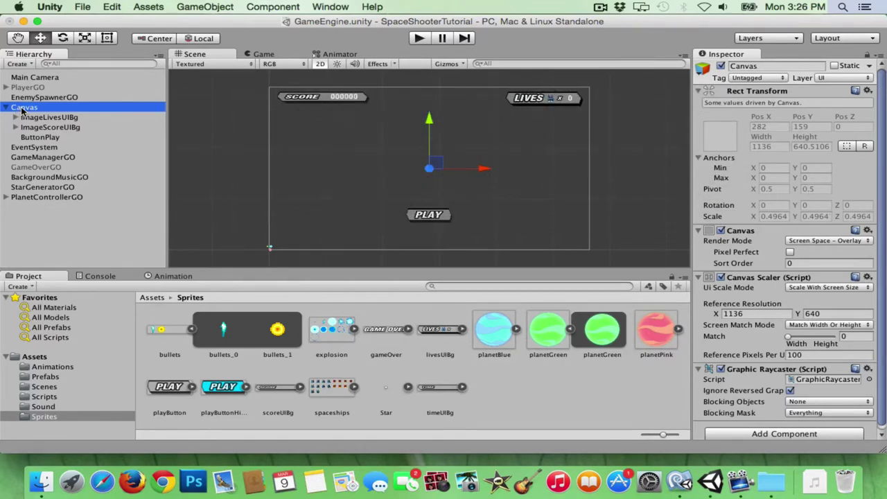
Step: Create a UI Image under the Canvas and rename it ImageTimeUIBg
right_click(23, 111)
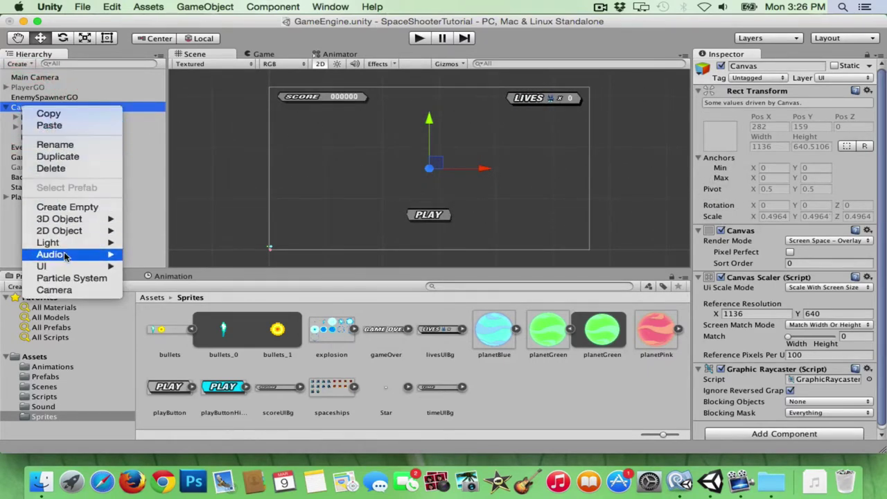
mouse_move(68, 268)
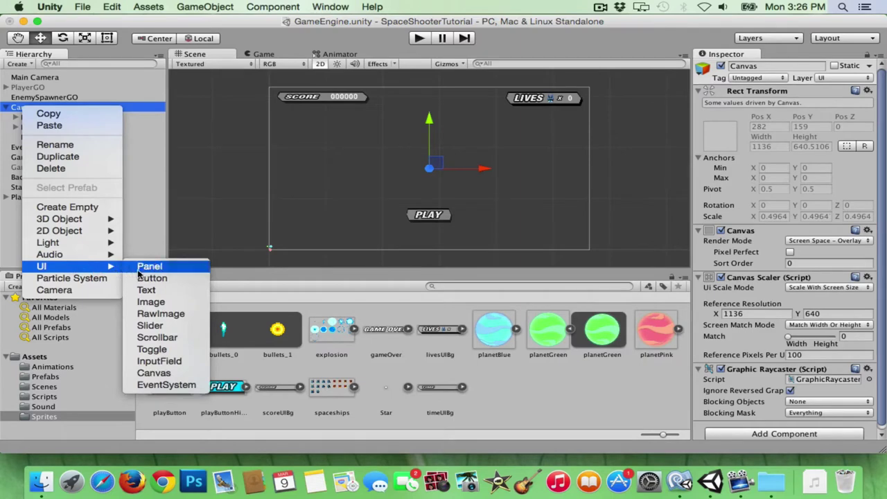
left_click(155, 303)
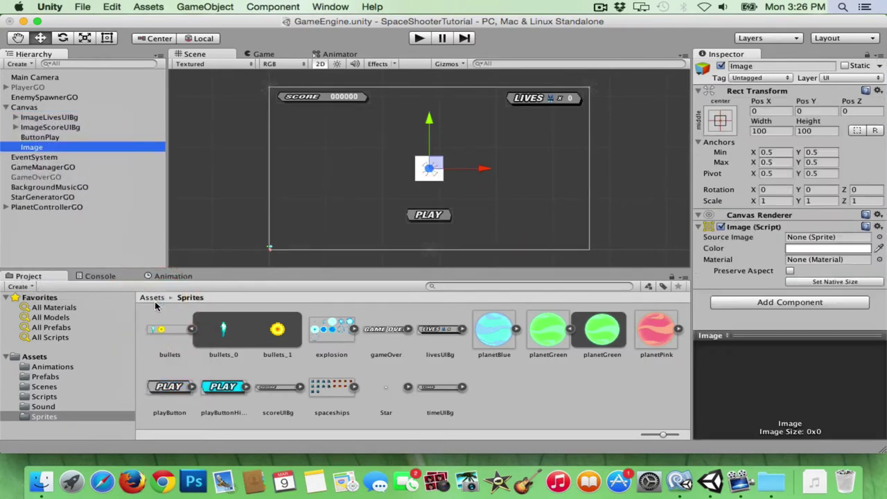
left_click(766, 65)
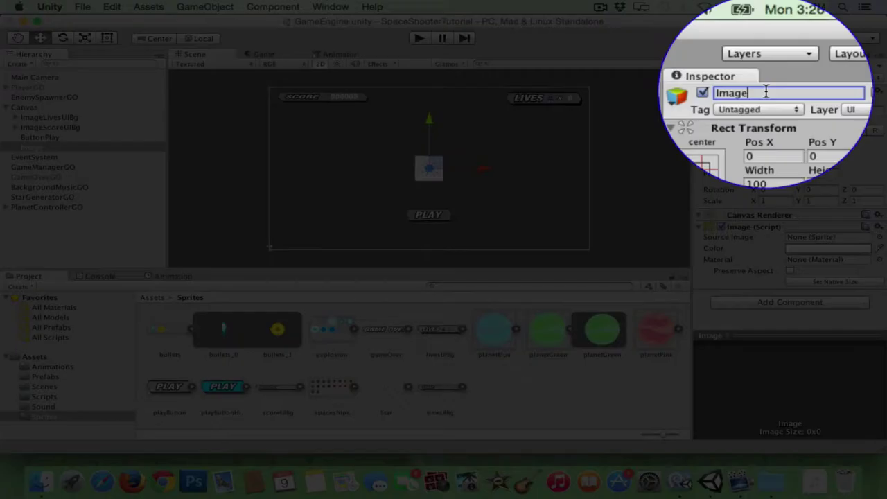
type("Time")
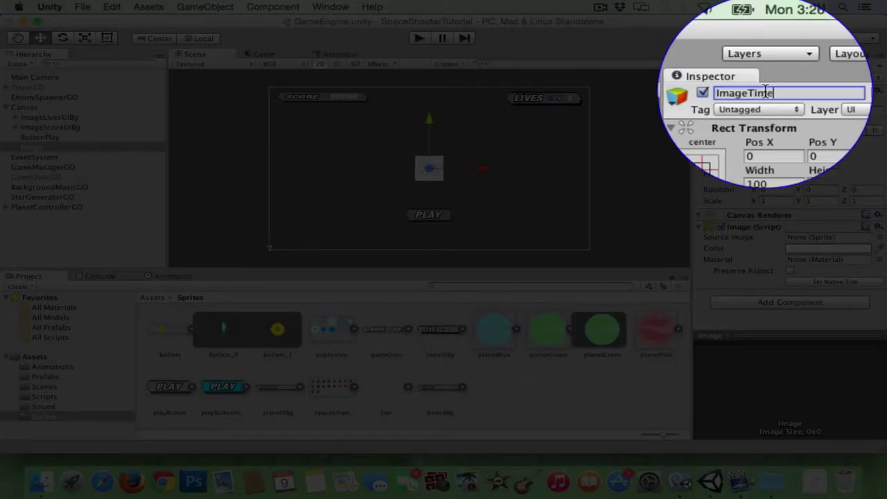
type("UIBg")
key("Return")
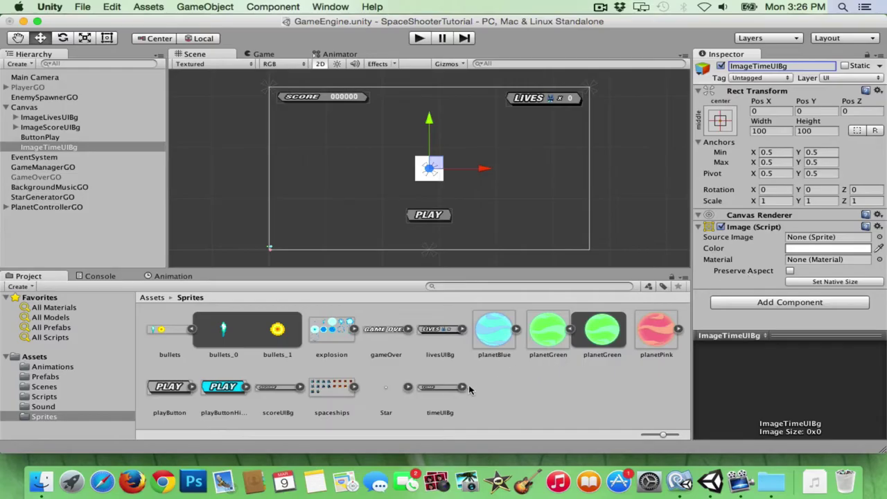
Step: Give ImageTimeUIBg the timeUIBg sprite at native 328x45 size and drag it under SCORE
mouse_move(437, 387)
left_mouse_down()
mouse_move(799, 237)
mouse_move(777, 235)
left_mouse_up()
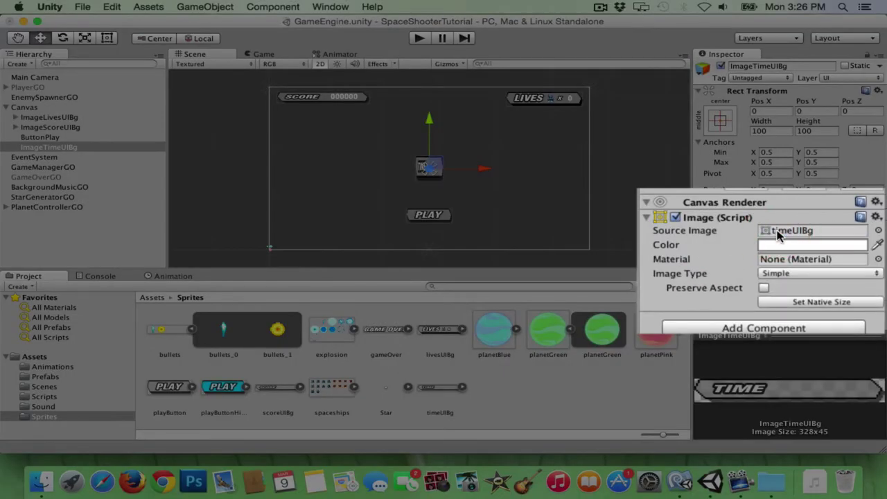
left_click(826, 303)
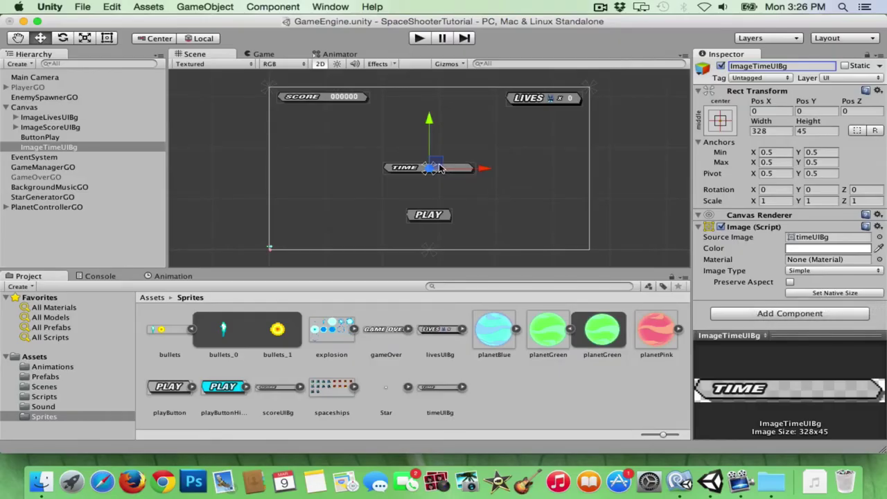
mouse_move(448, 173)
left_mouse_down()
mouse_move(327, 117)
mouse_move(326, 102)
left_mouse_up()
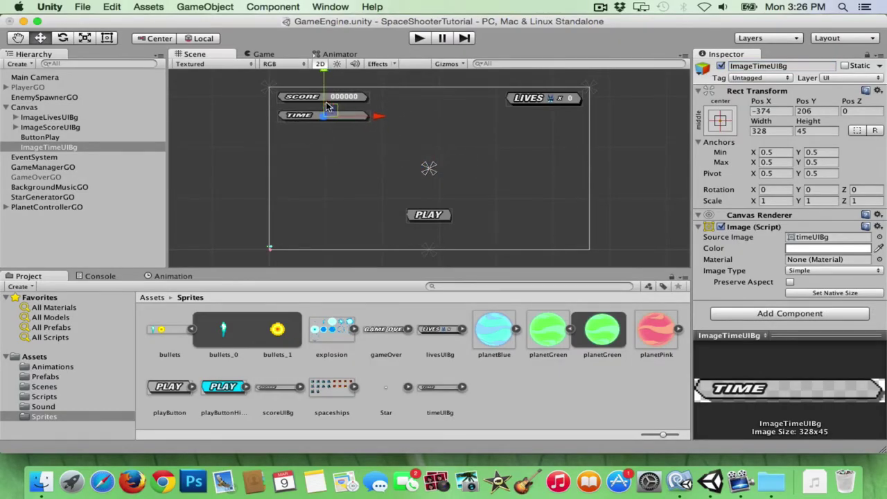
double_click(54, 149)
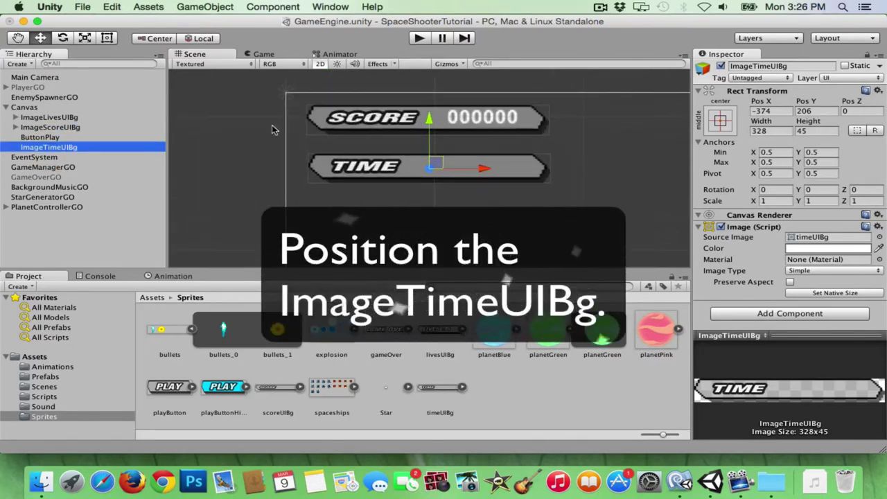
Step: Fine-tune the TIME bar to sit just below SCORE at -376, 217.3, checking in Game view
left_click(108, 40)
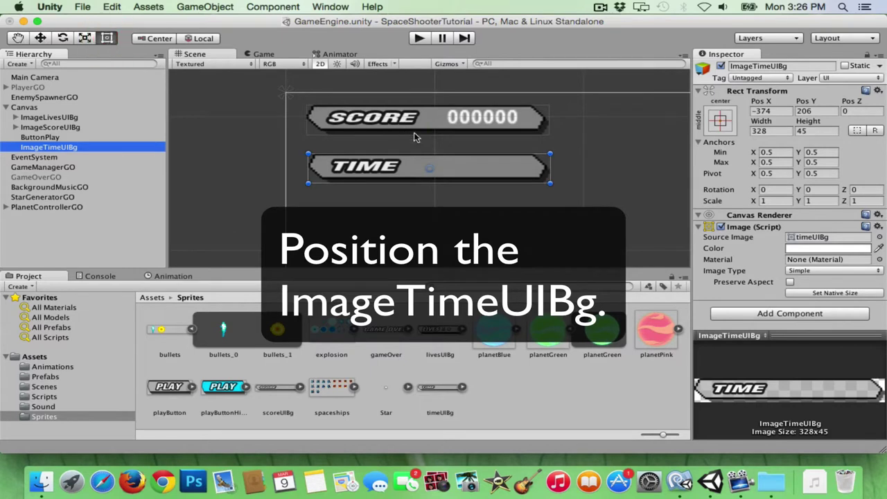
left_click(466, 170)
left_click_drag(465, 170, 463, 162)
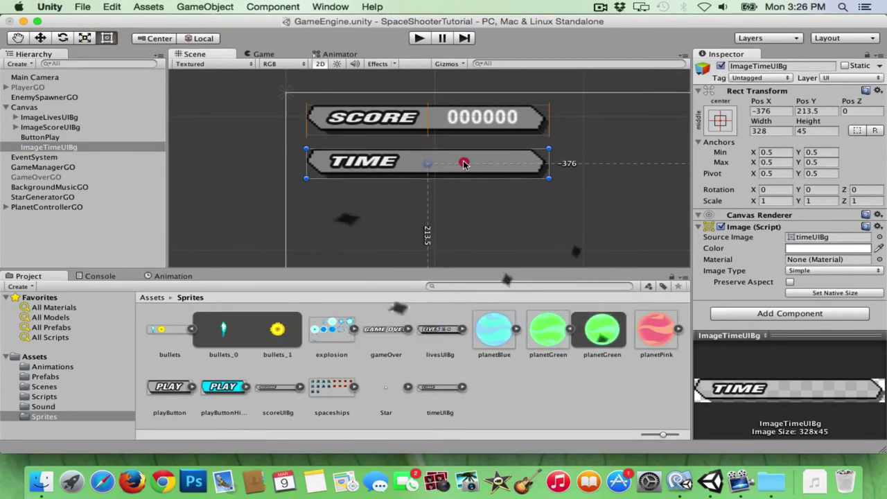
left_click(463, 157)
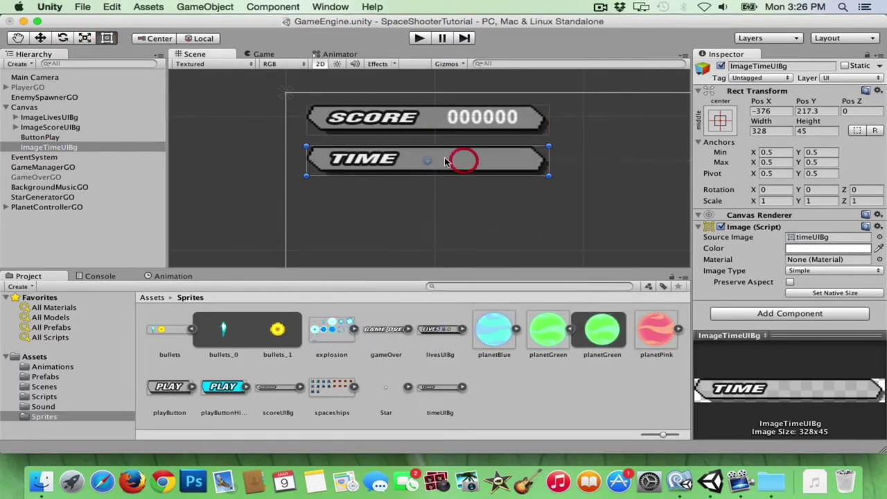
left_click(272, 56)
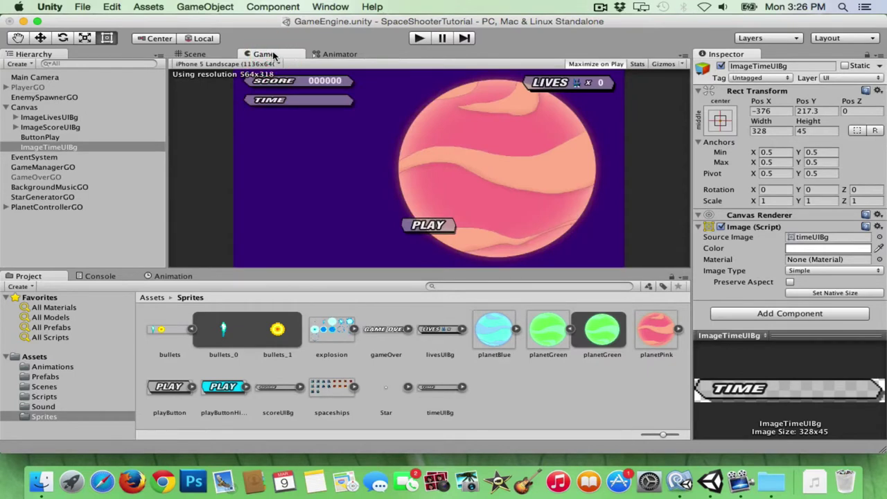
left_click(220, 55)
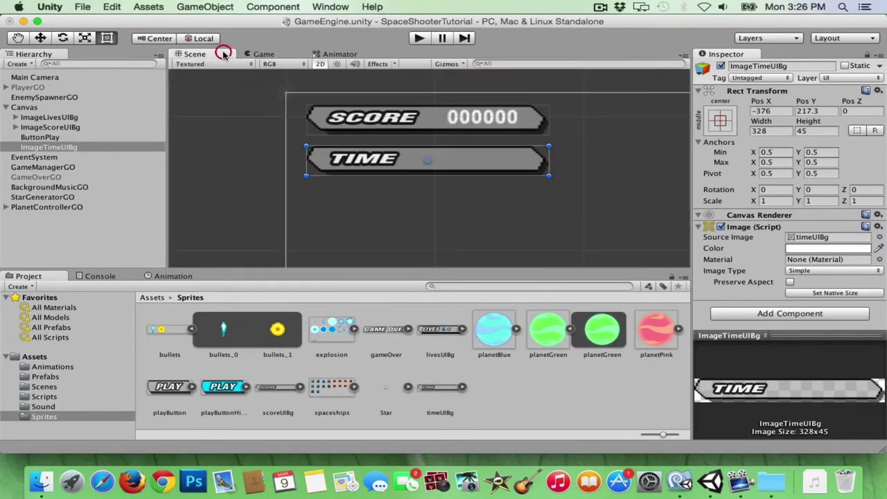
left_click(41, 39)
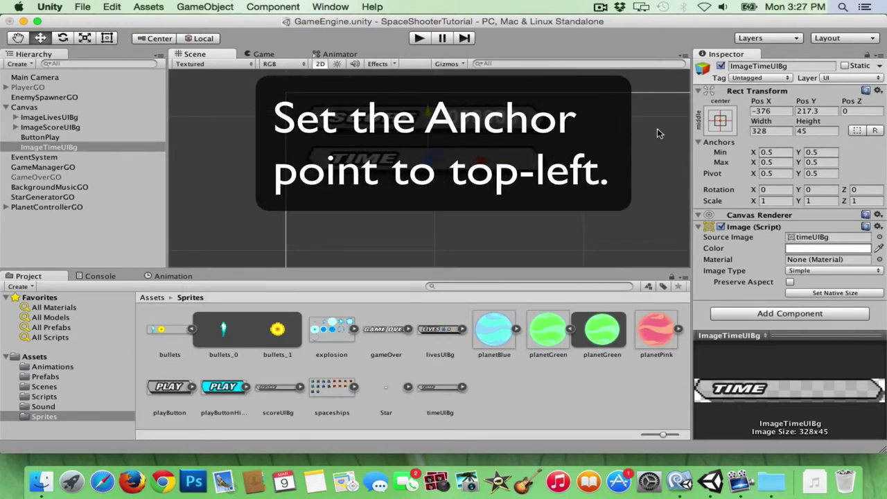
Step: Anchor ImageTimeUIBg to the Canvas's top-left corner with the anchor preset, giving position 192, -102.7
left_click(718, 121)
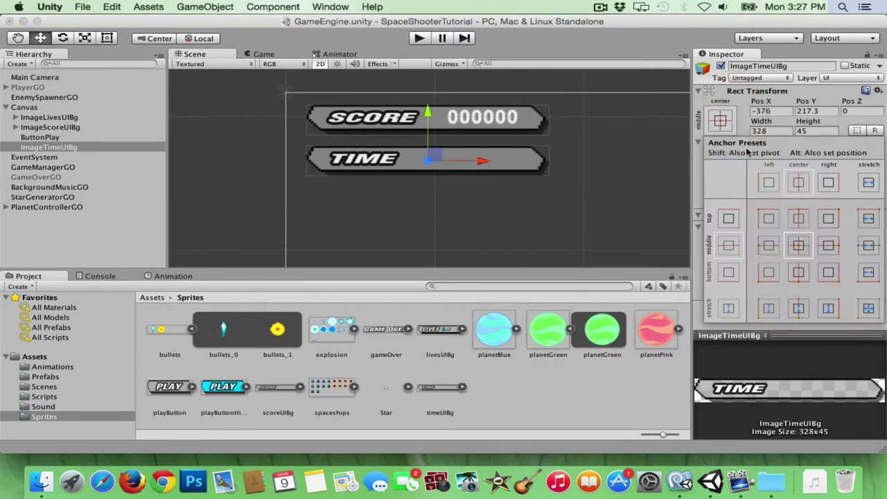
left_click(767, 219)
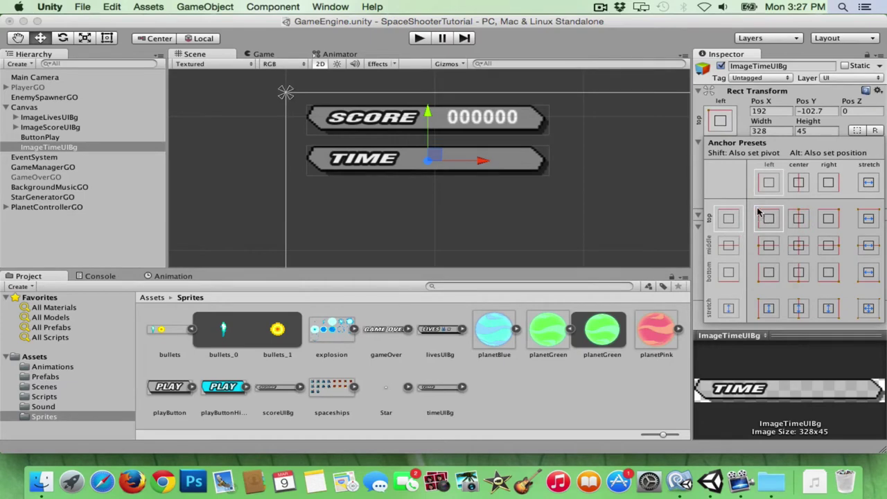
left_click(730, 127)
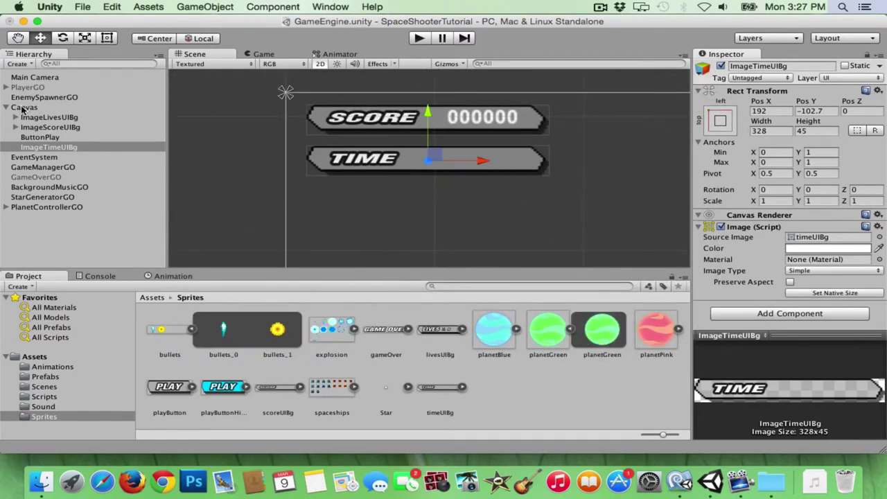
left_click(23, 109)
Step: Add a UI Text object under the Canvas and rename it TextTimeCounter
right_click(23, 109)
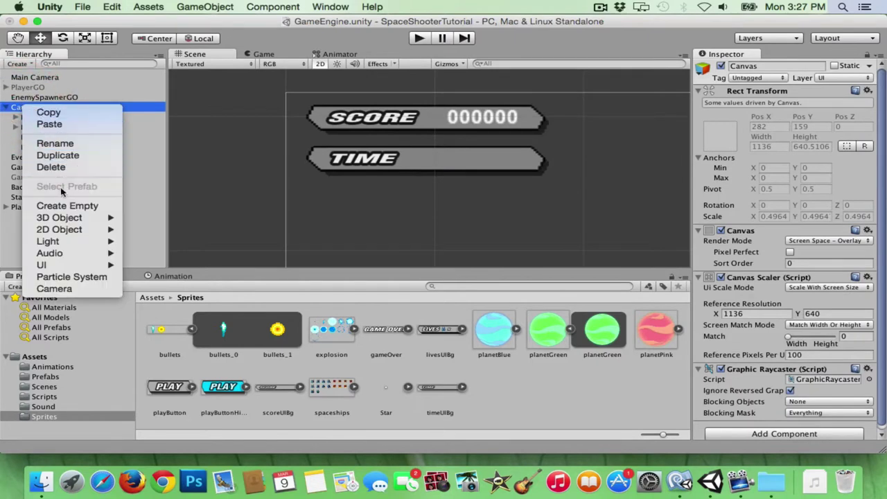
mouse_move(63, 265)
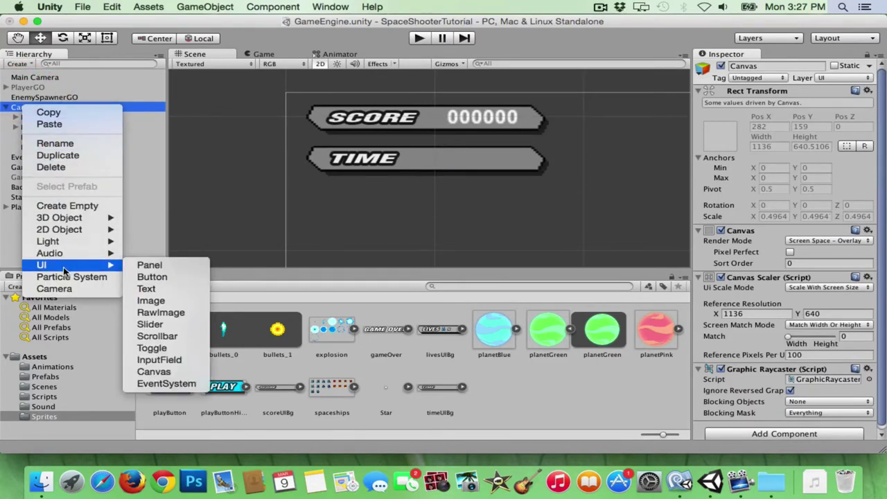
left_click(147, 288)
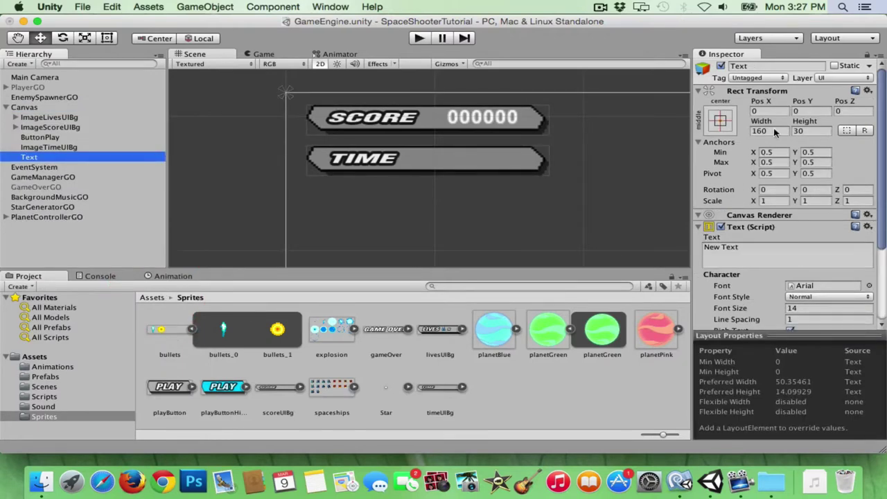
left_click(767, 64)
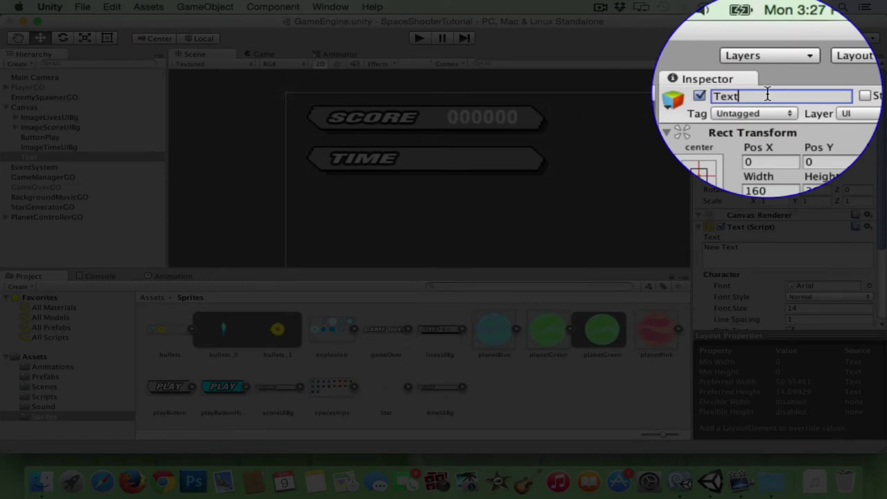
type("me")
type("Counter")
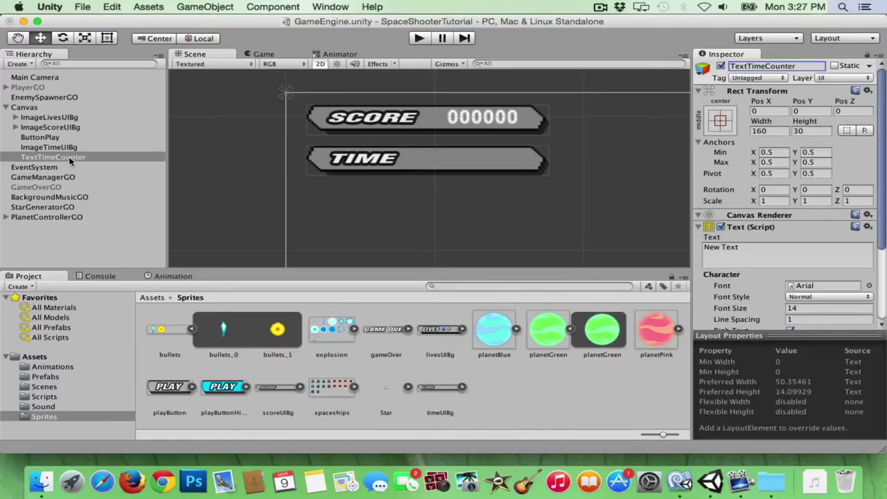
Step: Drag TextTimeCounter onto the TIME bar beside the label, at position -299, 216
double_click(69, 158)
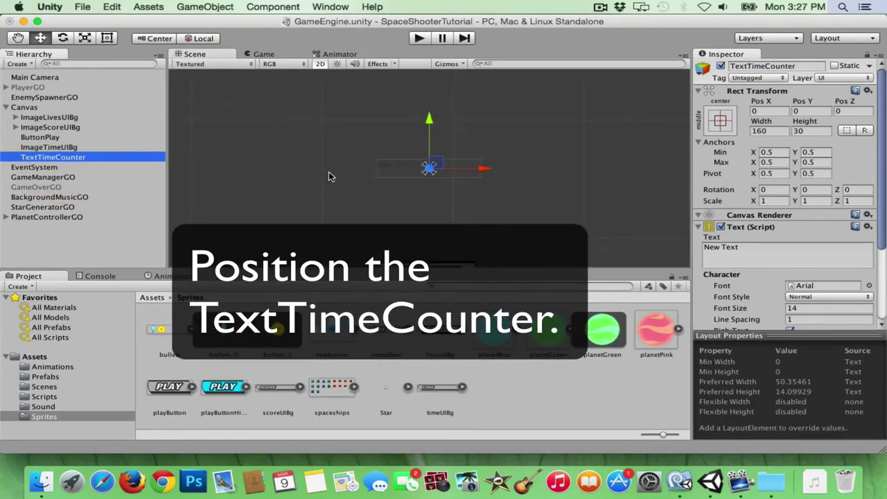
scroll(329, 171, "down", 2)
scroll(329, 171, "down", 3)
left_click_drag(438, 167, 322, 86)
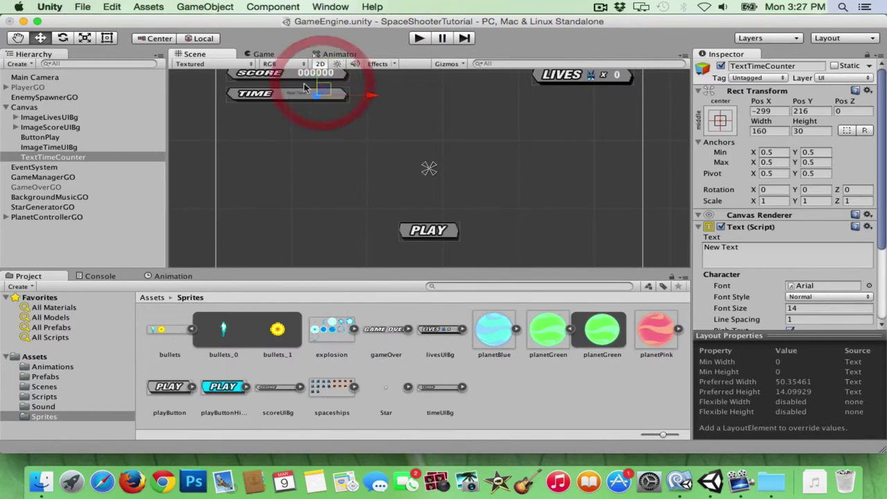
double_click(59, 157)
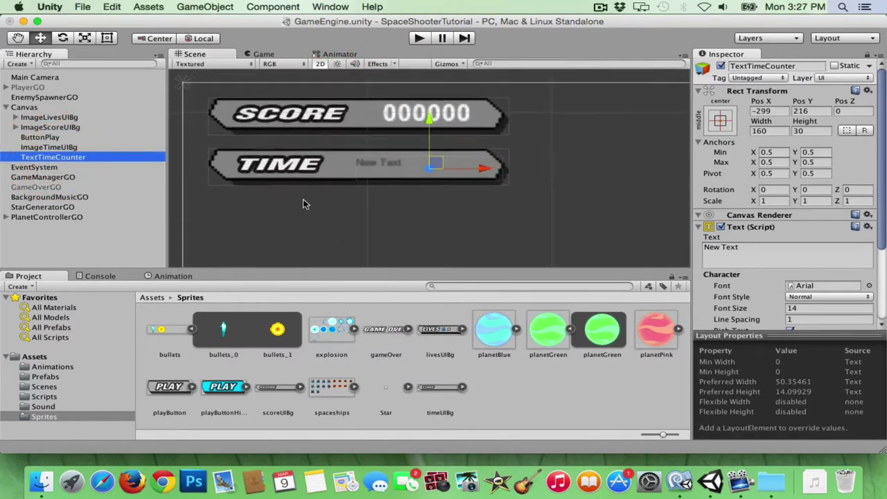
scroll(316, 206, "up", 4)
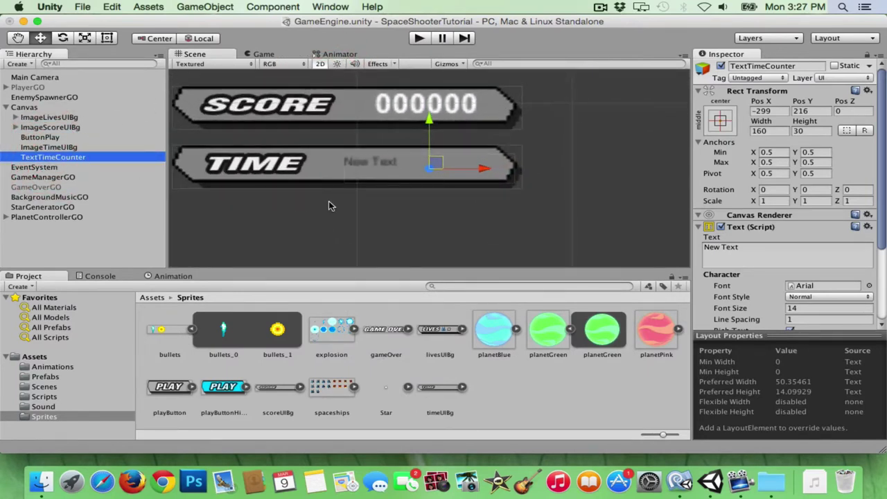
Step: Make the TextTimeCounter text white with font size 30
left_click_drag(881, 206, 881, 284)
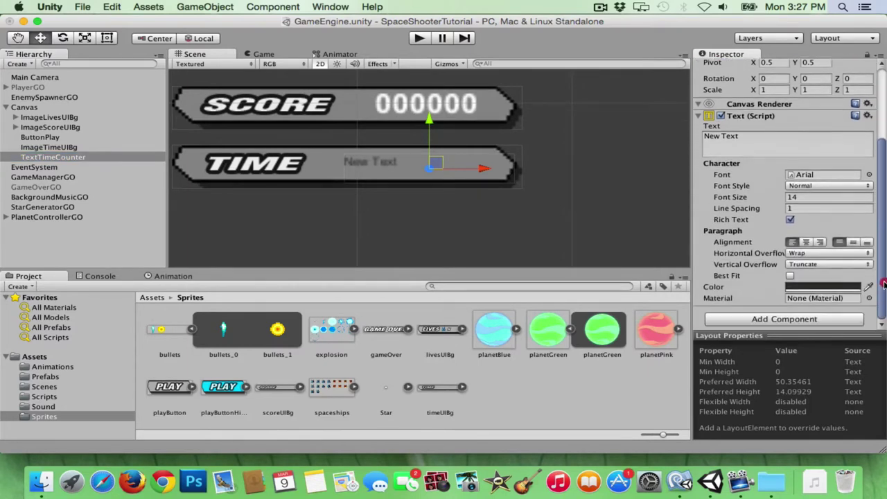
left_click(818, 287)
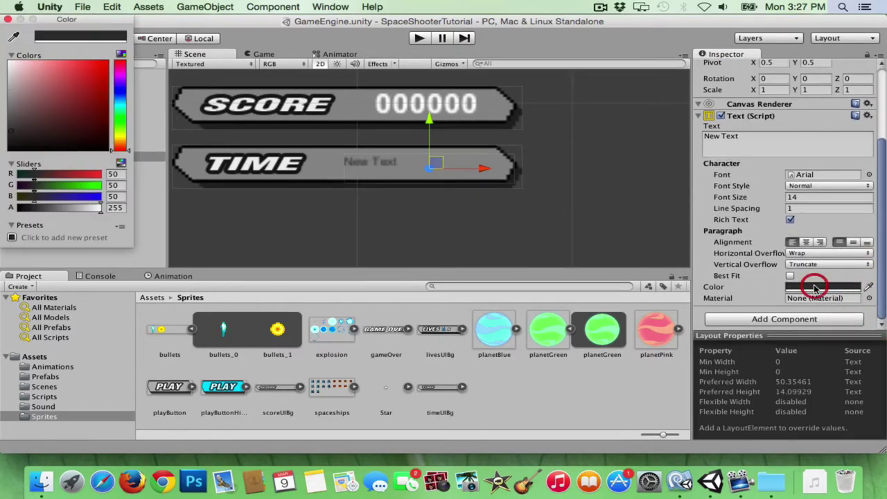
left_click(11, 64)
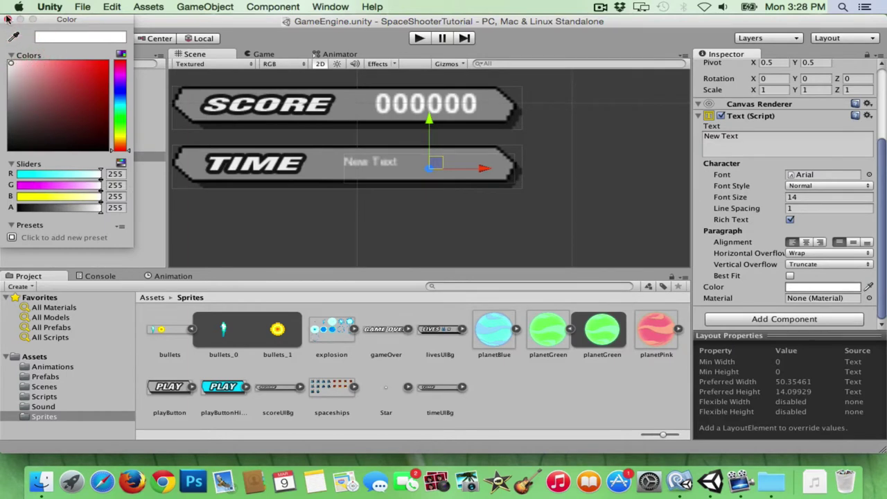
left_click(7, 19)
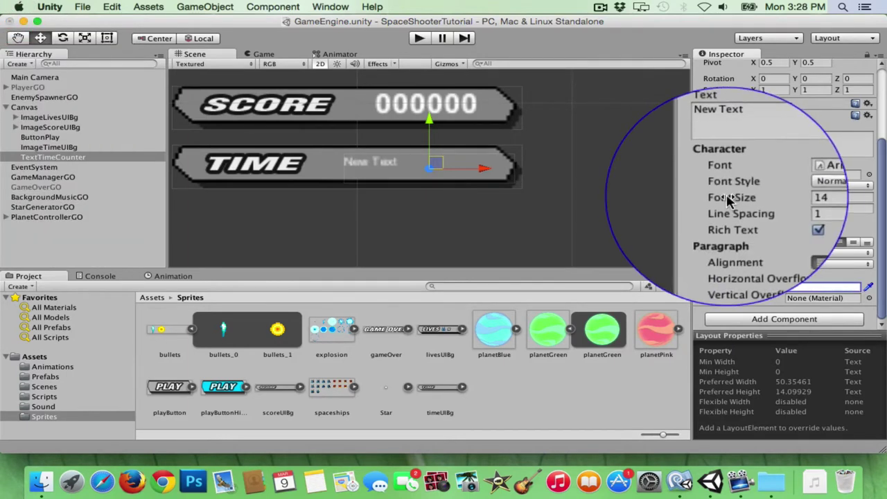
left_click_drag(729, 198, 745, 199)
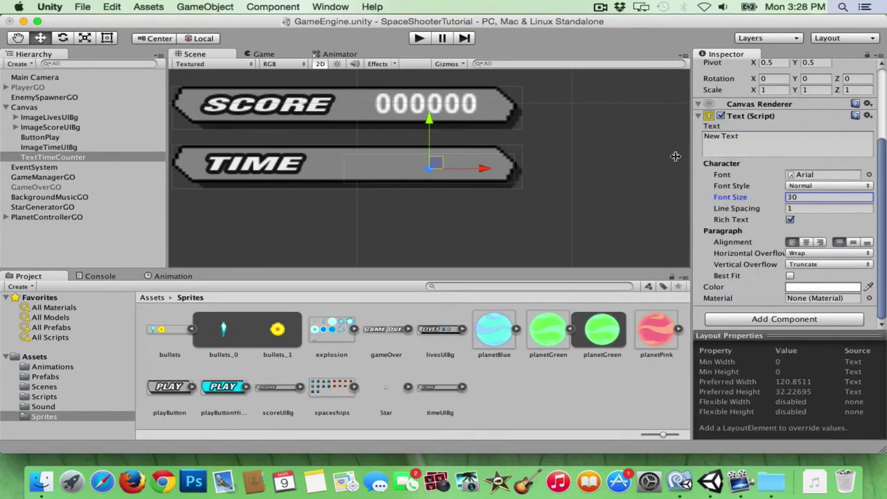
Step: Stretch the text box across the TIME bar, make it Bold, and set the text to 00:00
left_click(106, 38)
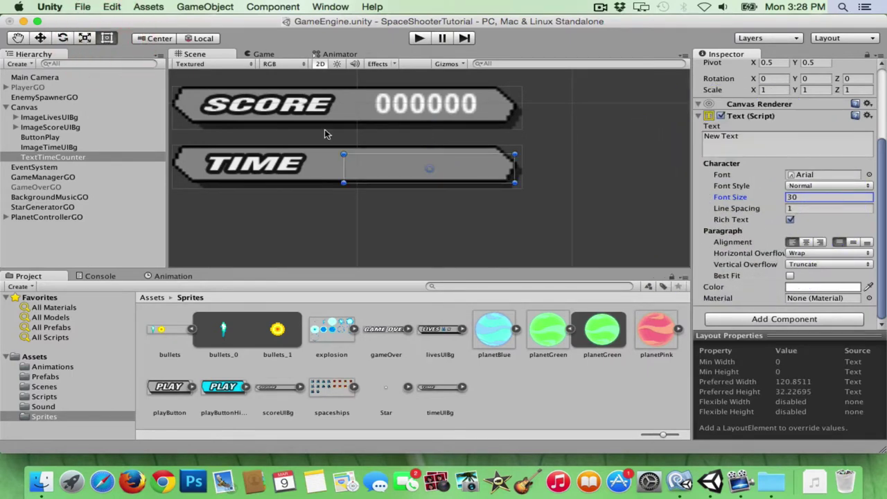
left_click_drag(514, 182, 494, 192)
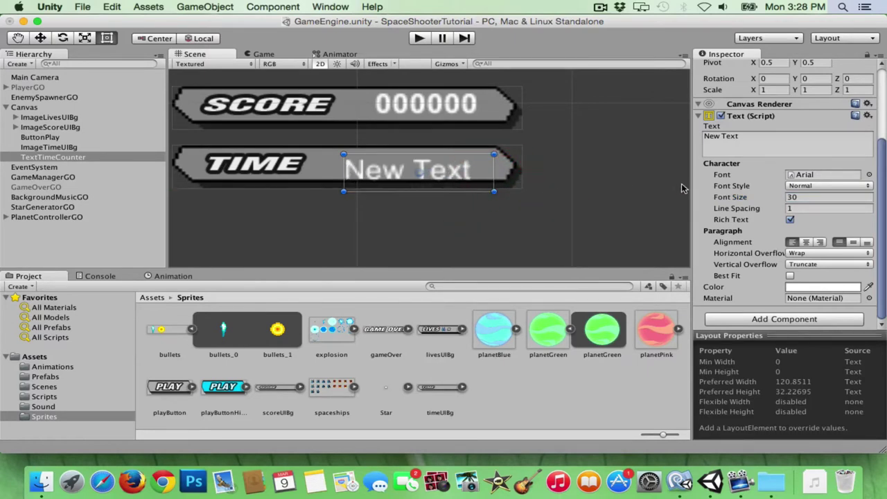
left_click(792, 187)
left_click(768, 199)
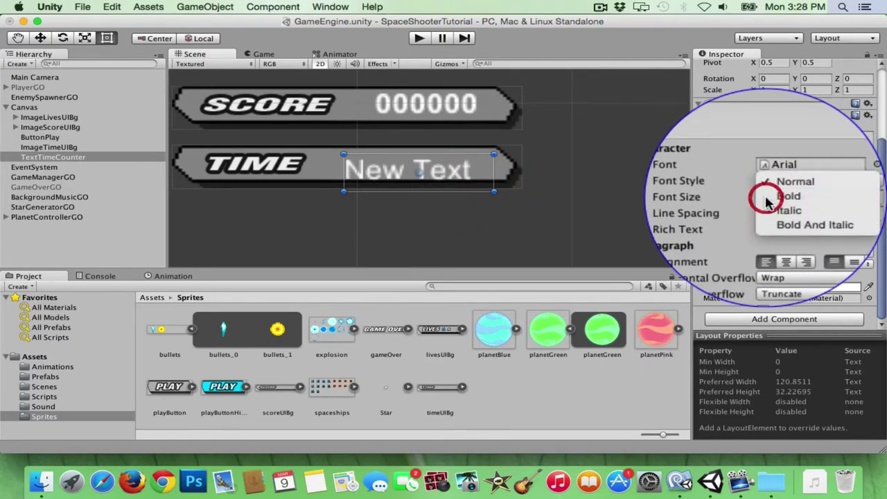
left_click(742, 138)
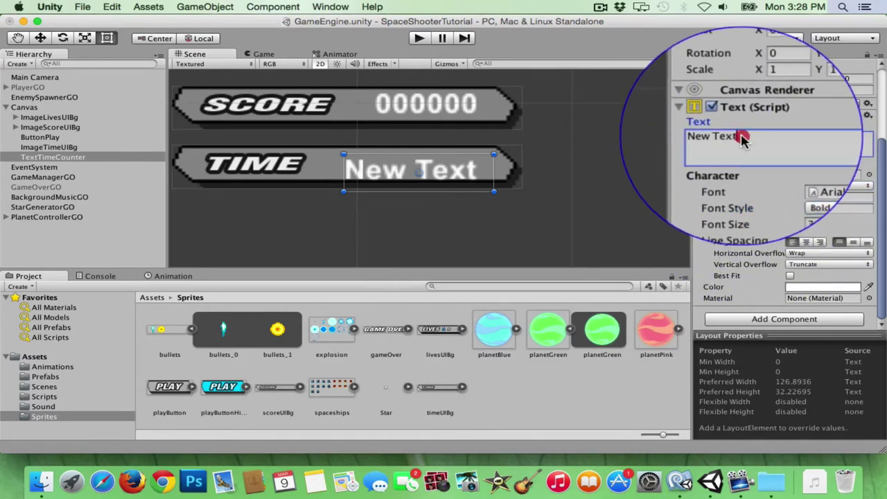
type("00")
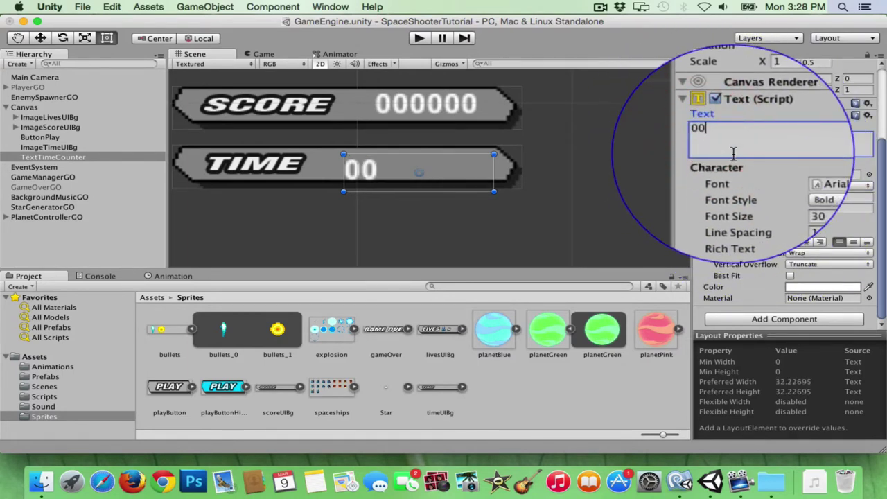
type(":00")
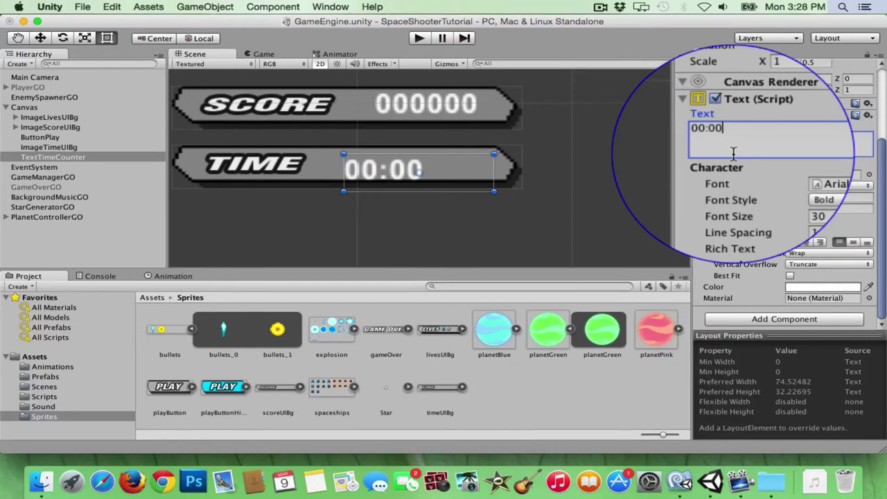
left_click_drag(441, 176, 468, 165)
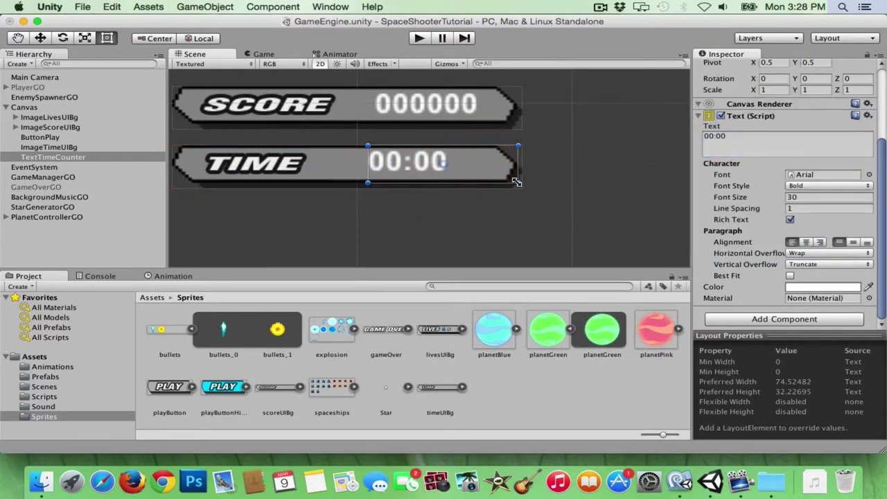
left_click_drag(517, 183, 467, 179)
left_click_drag(457, 163, 469, 169)
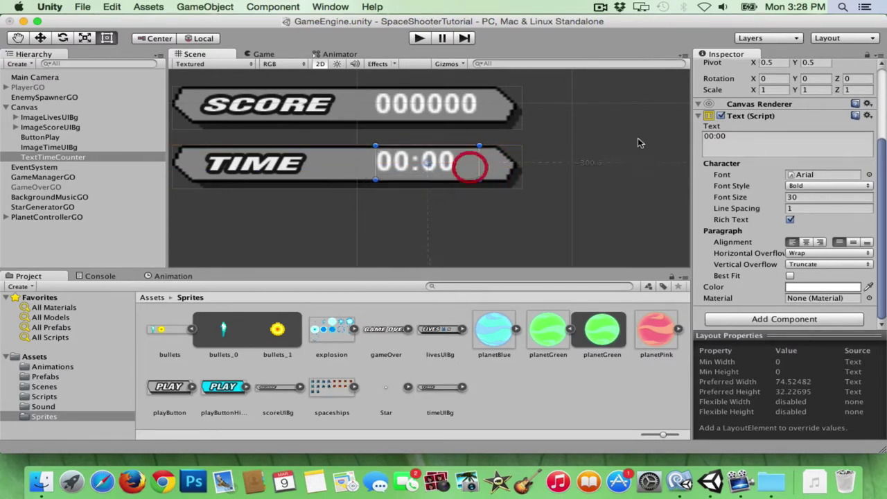
left_click_drag(881, 168, 878, 82)
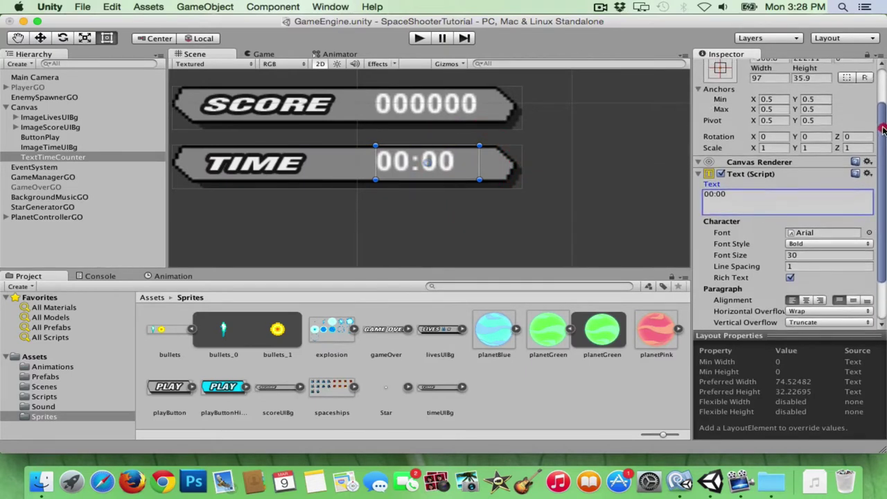
left_click_drag(802, 102, 751, 111)
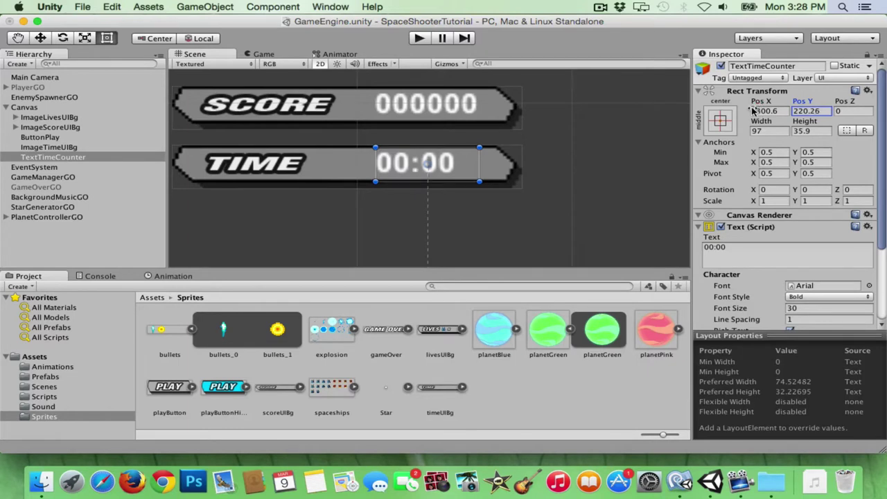
left_click(264, 55)
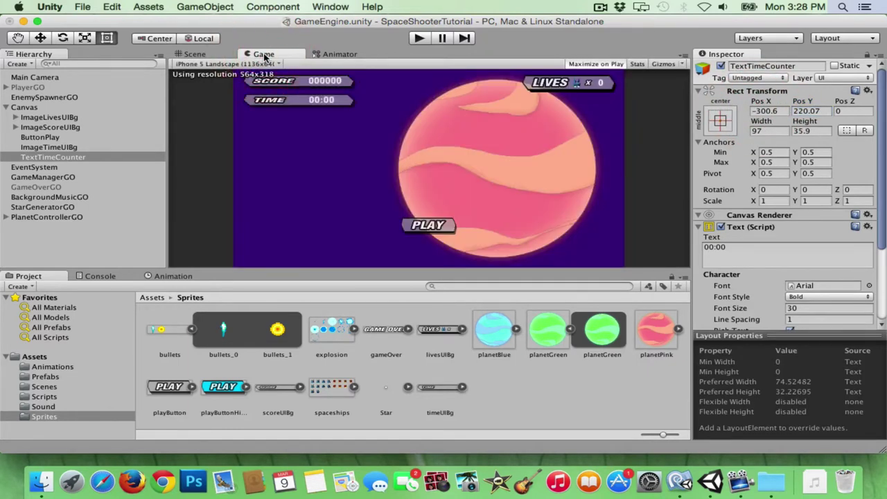
left_click(201, 54)
left_click(41, 39)
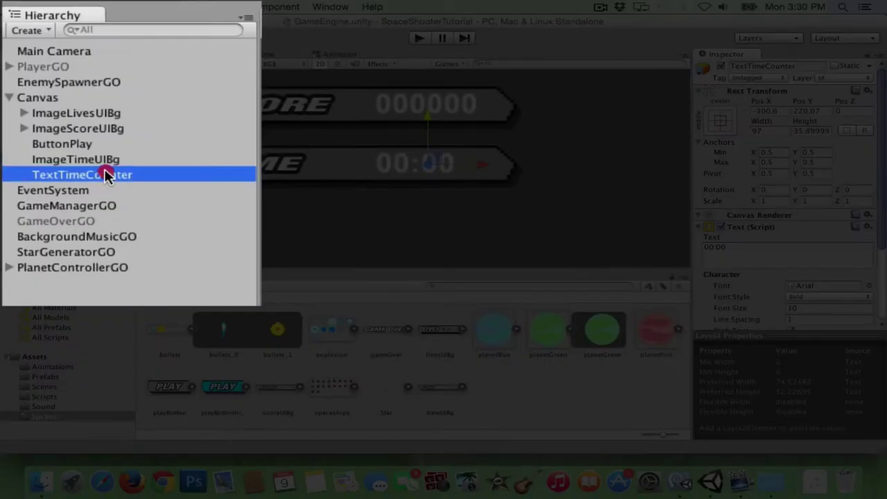
Step: Make TextTimeCounter a child of ImageTimeUIBg in the Hierarchy
mouse_move(71, 158)
left_mouse_down()
mouse_move(64, 151)
mouse_move(96, 160)
left_mouse_up()
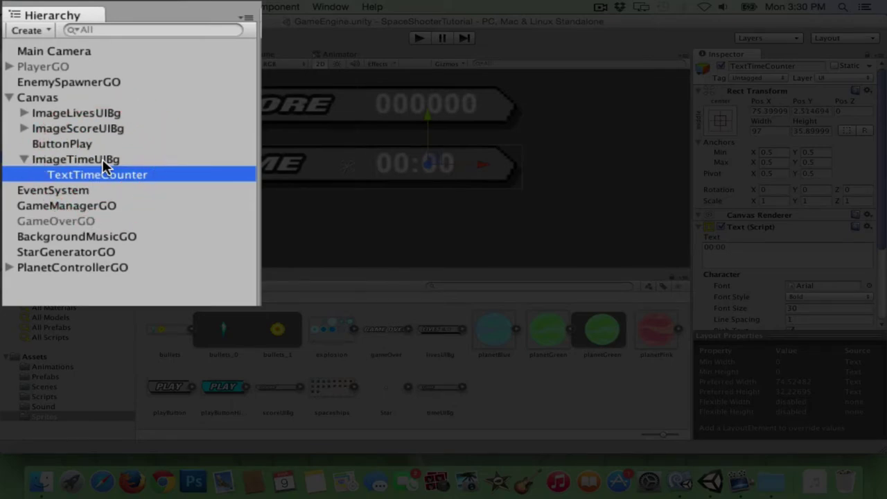
left_click(23, 159)
left_click(23, 159)
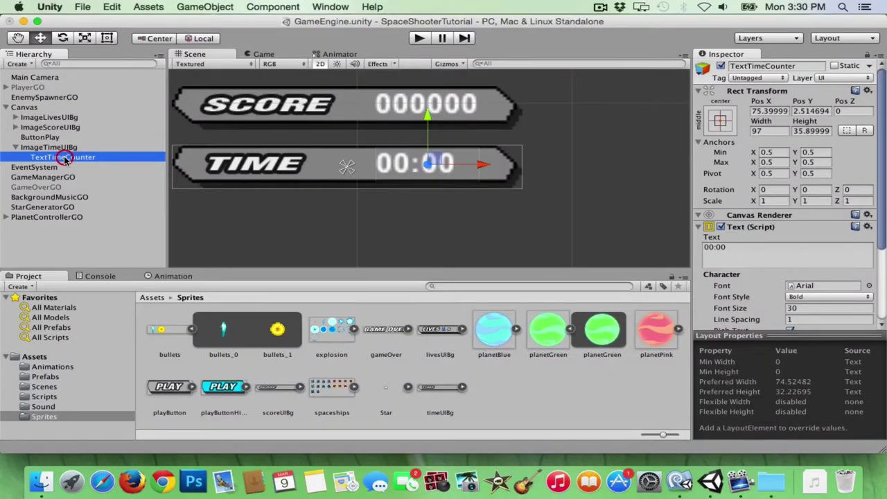
Step: Anchor TextTimeCounter to the top-right of its parent, then show the Scripts folder
left_click(65, 159)
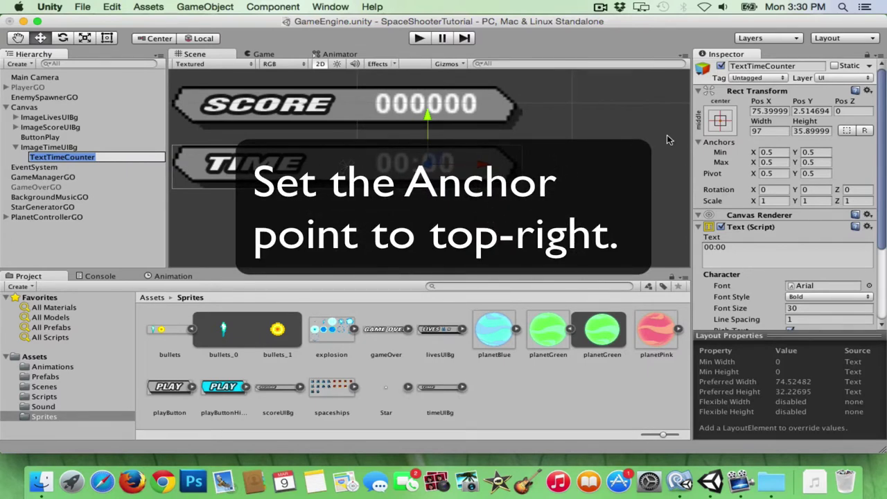
left_click(721, 121)
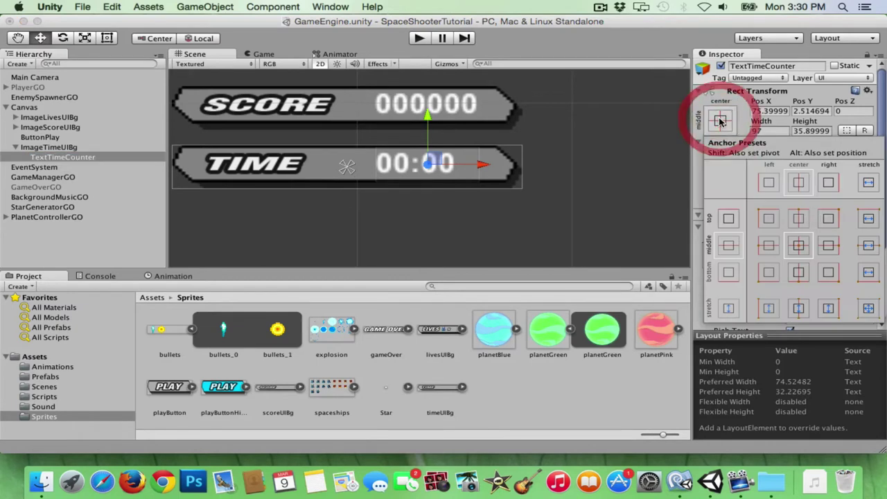
left_click(829, 221)
left_click(612, 162)
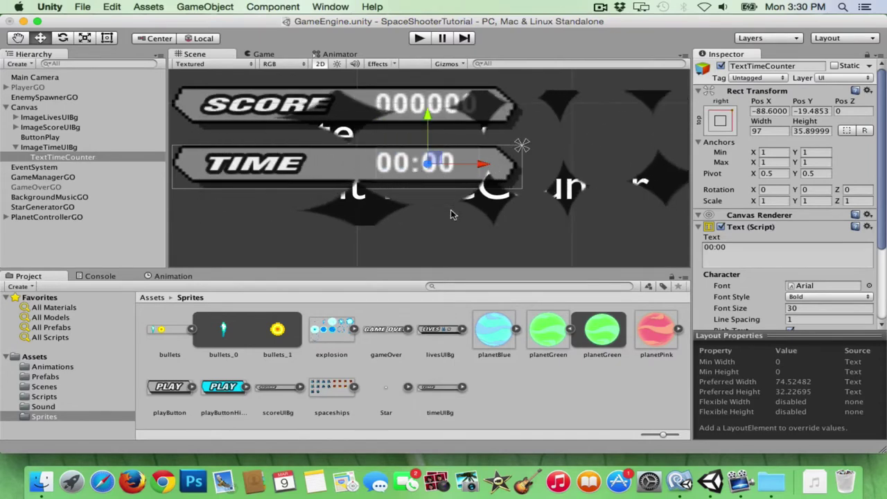
left_click(50, 398)
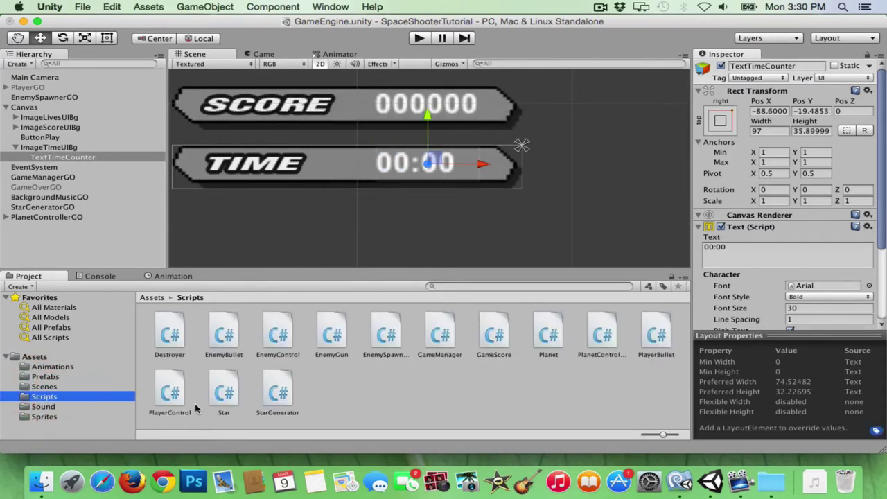
Step: Create a new C# script named TimeCounter in the Scripts folder
right_click(370, 397)
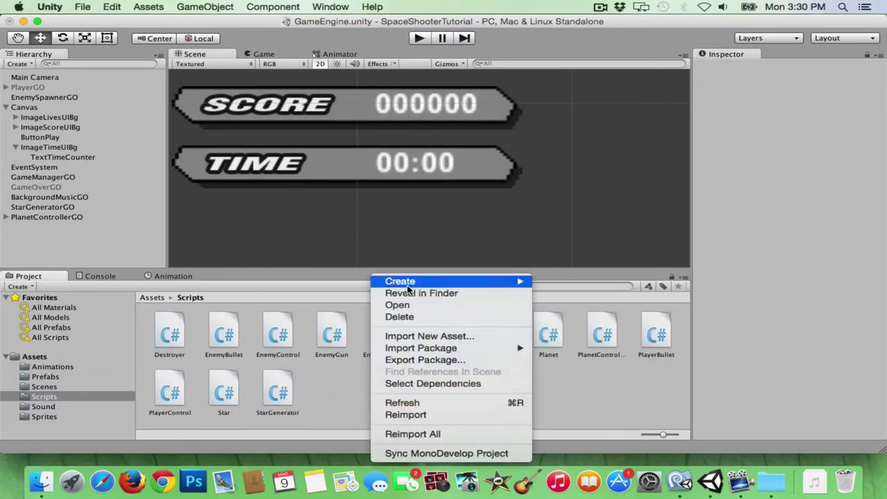
mouse_move(407, 285)
left_click(570, 238)
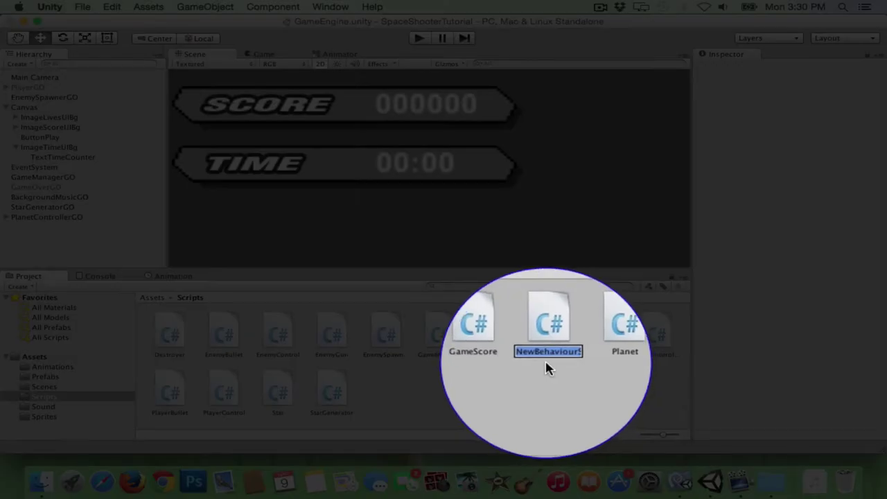
type("TimeC")
type("ounter")
key("Return")
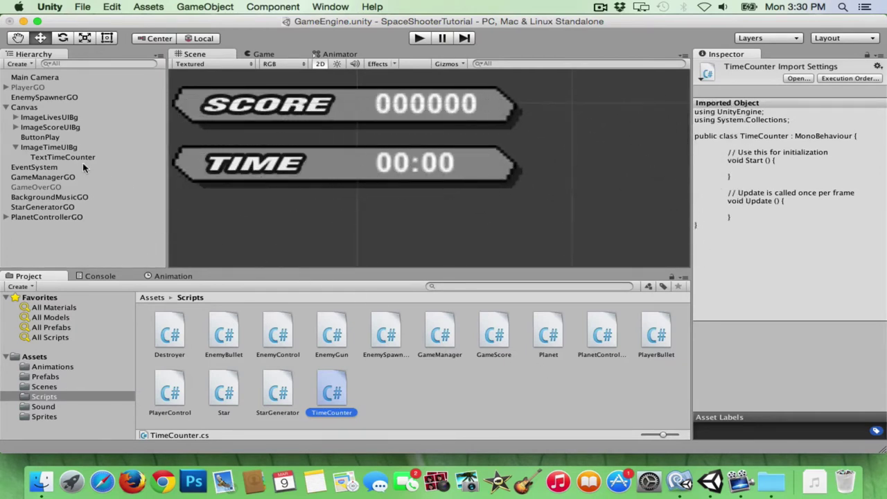
Step: Attach the TimeCounter script to TextTimeCounter as a component
left_click(72, 161)
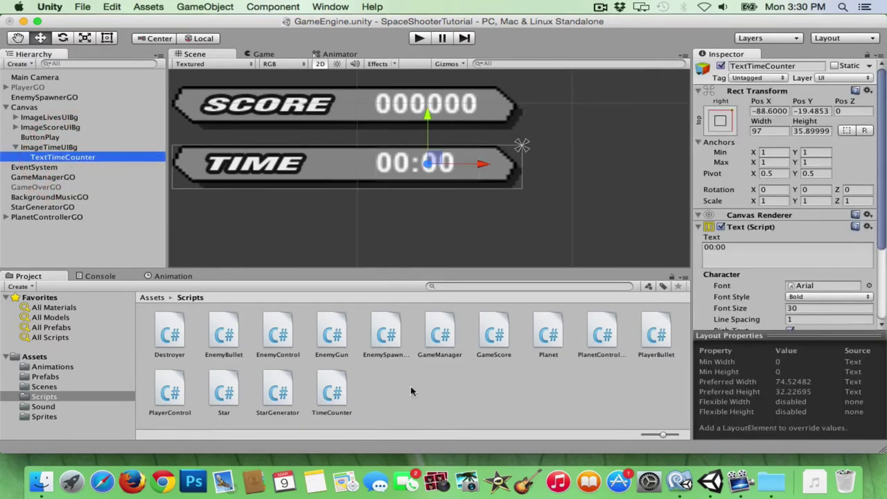
left_click_drag(882, 227, 881, 315)
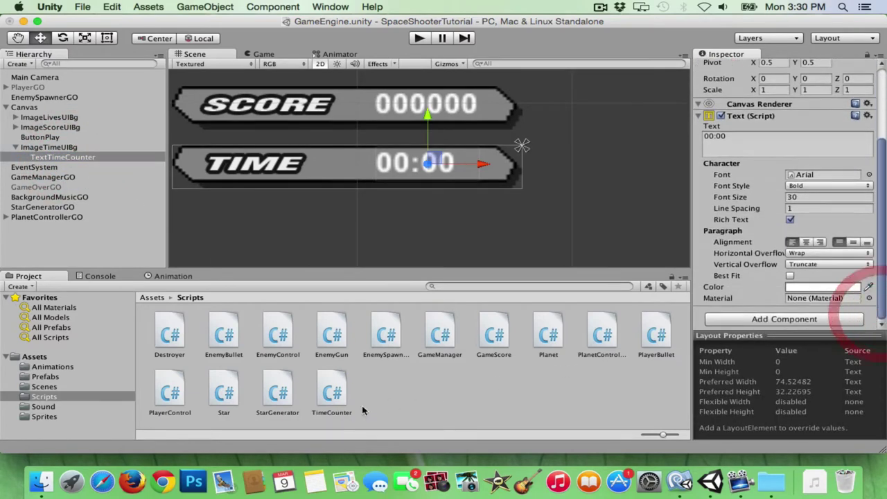
left_click_drag(331, 395, 700, 322)
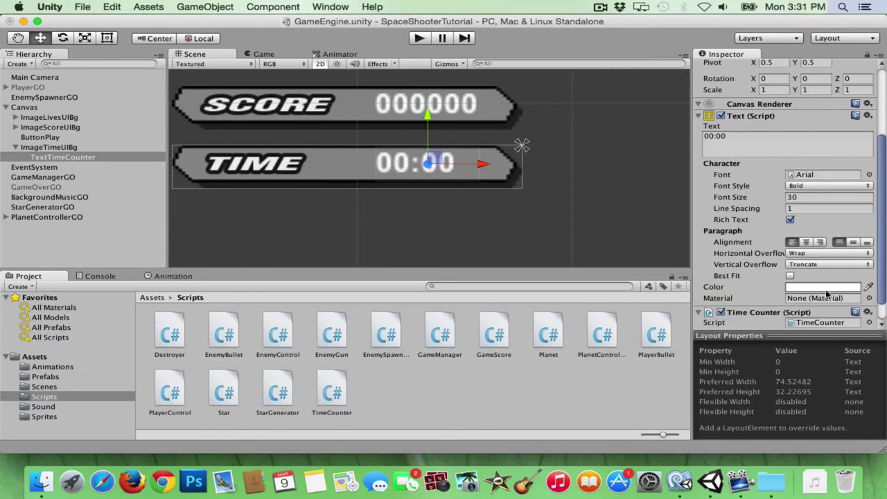
left_click(879, 293)
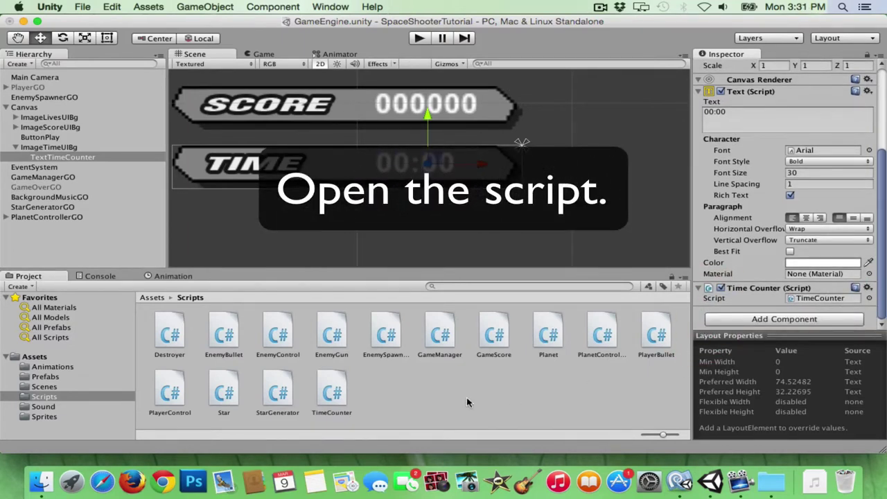
Step: Open TimeCounter.cs in MonoDevelop and add 'using UnityEngine.UI;'
double_click(340, 391)
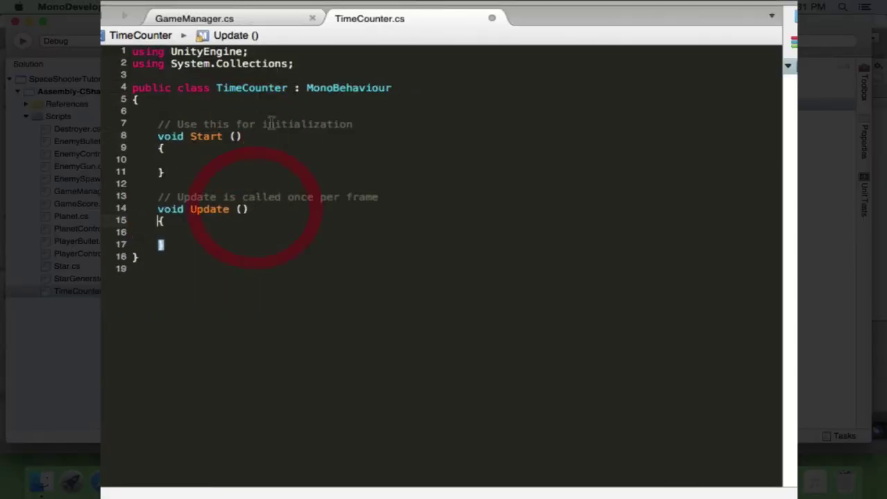
left_click(265, 52)
key("Return")
type("using Unity")
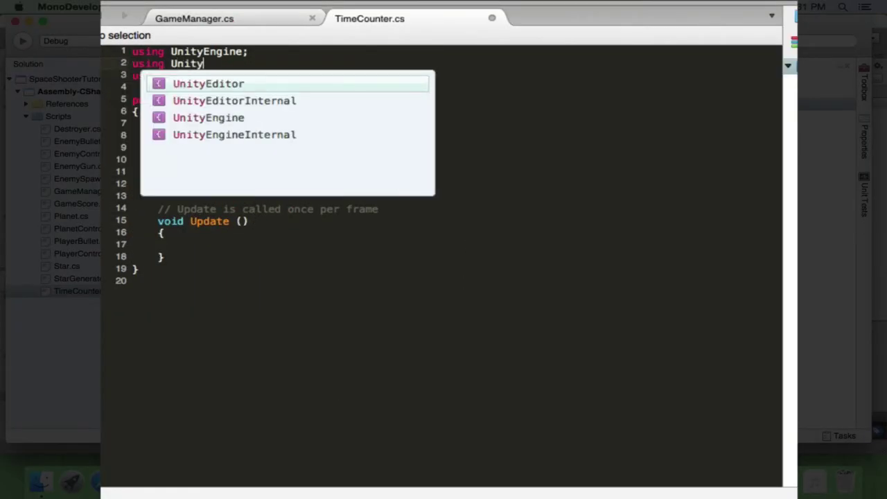
type("Engine.UI;")
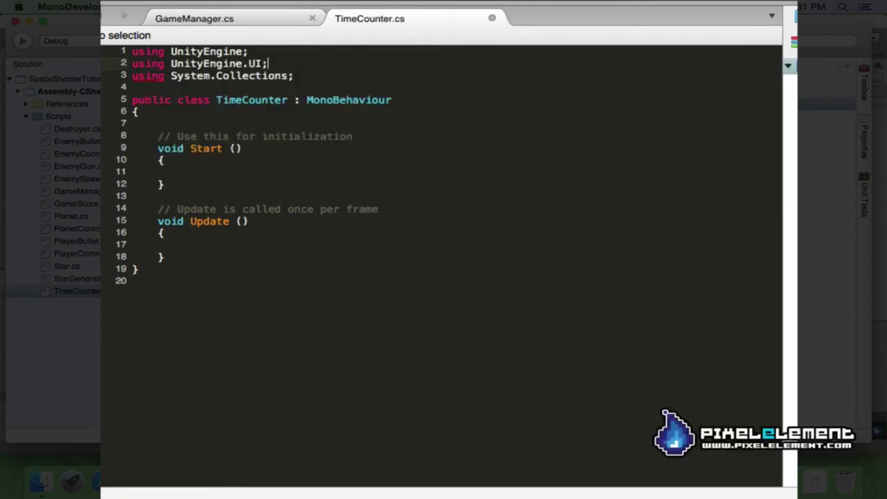
Step: Declare the commented fields Text timeUI, float startTime and float ellapsedTime
left_click(238, 122)
key("Return")
type("Tex")
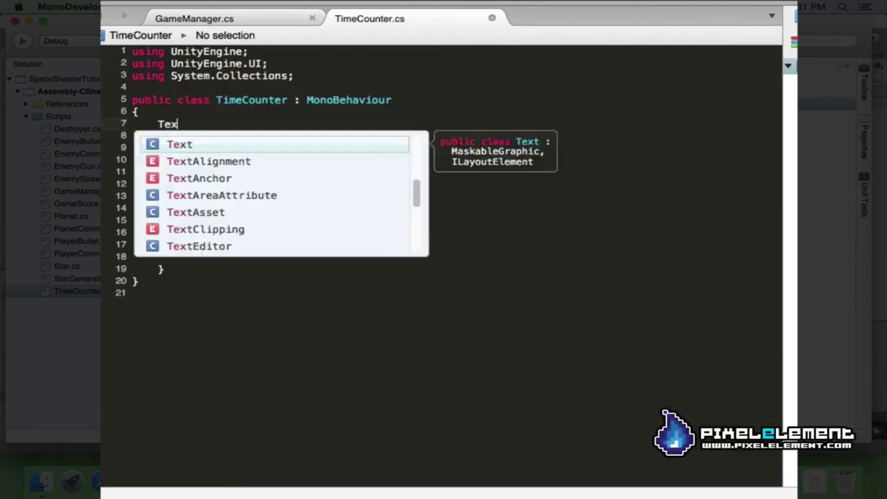
type("t timeUI;//referen")
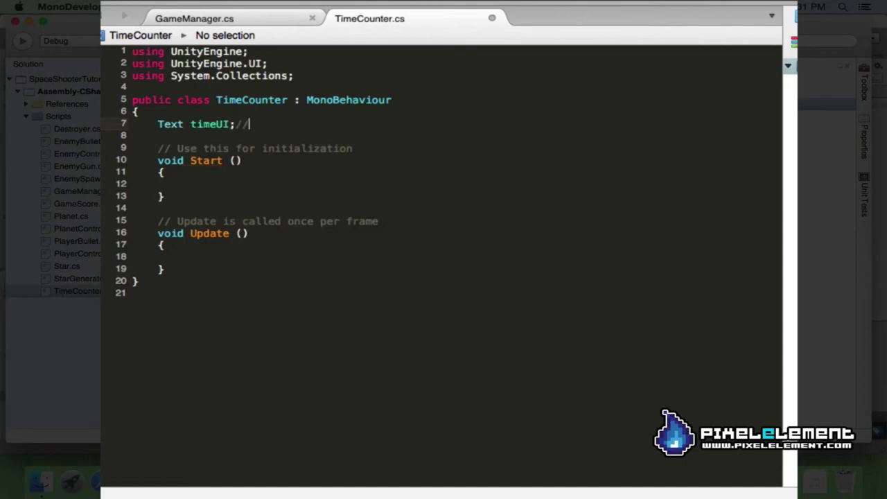
type("ce to the time counter UI")
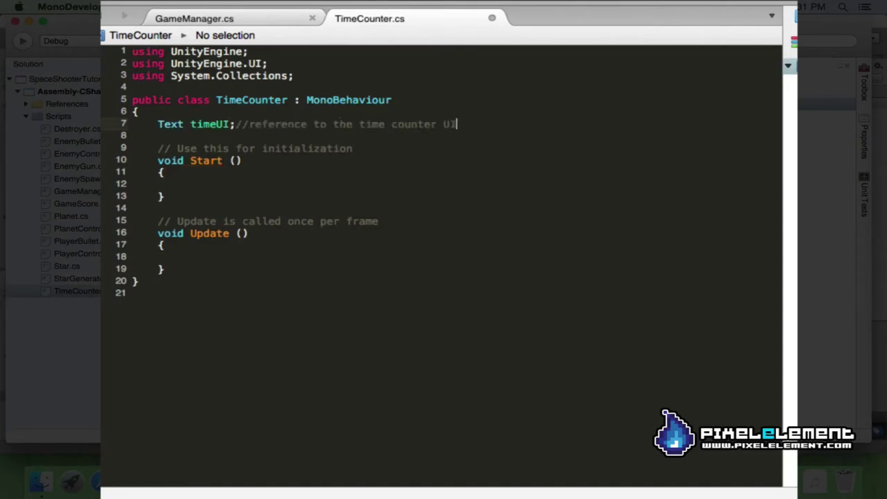
key("Return")
key("Return")
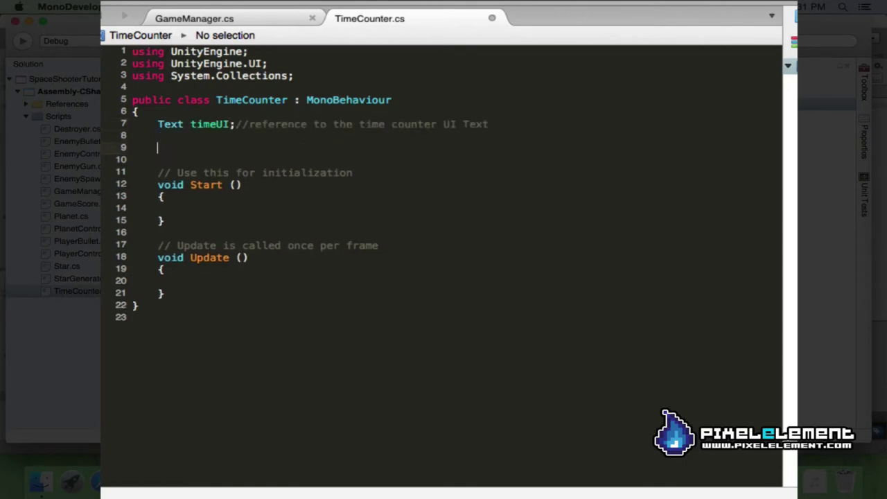
type("float startTime;")
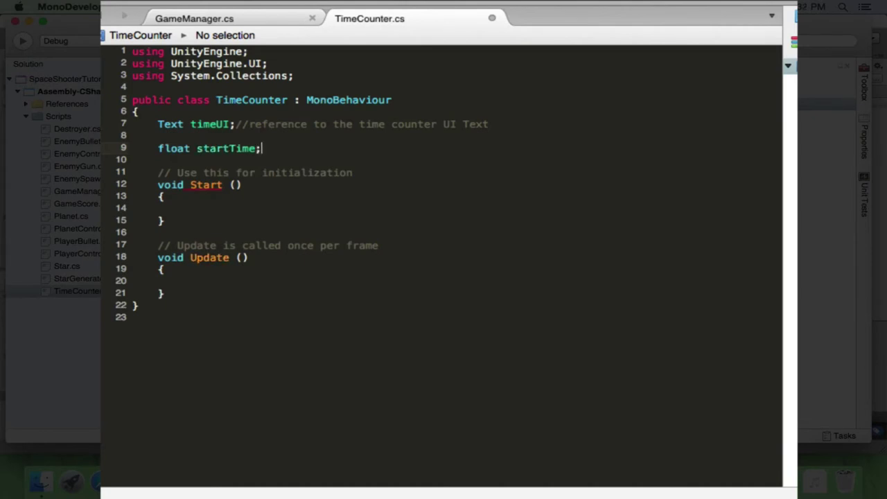
type("//the time when the use")
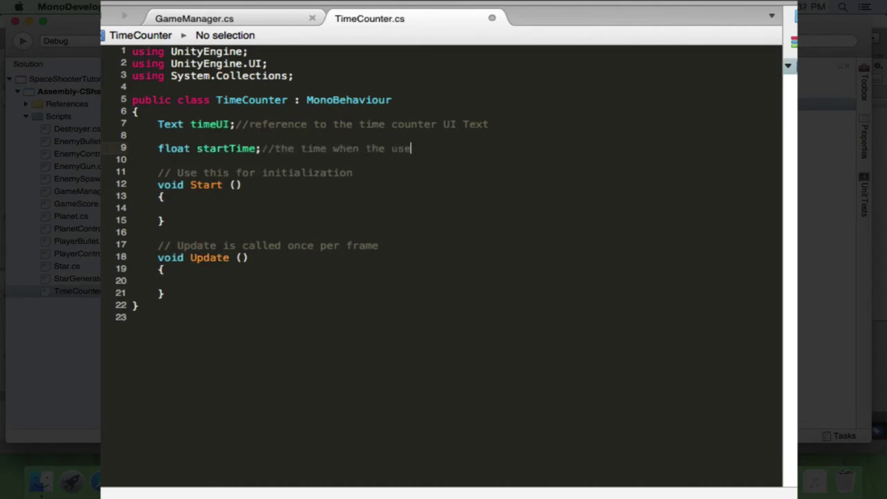
type("r clicks on play")
key("Return")
type("float e")
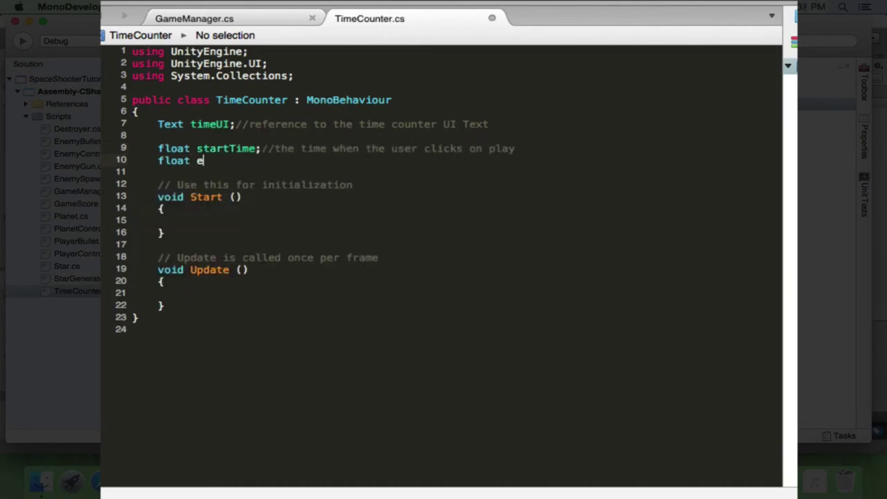
type("llapsedTime;//the")
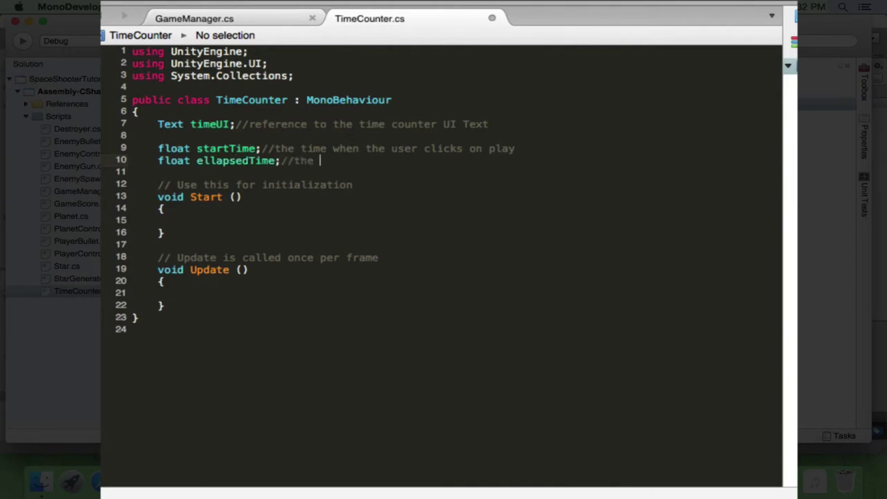
type(" ellapsed time after the user cl")
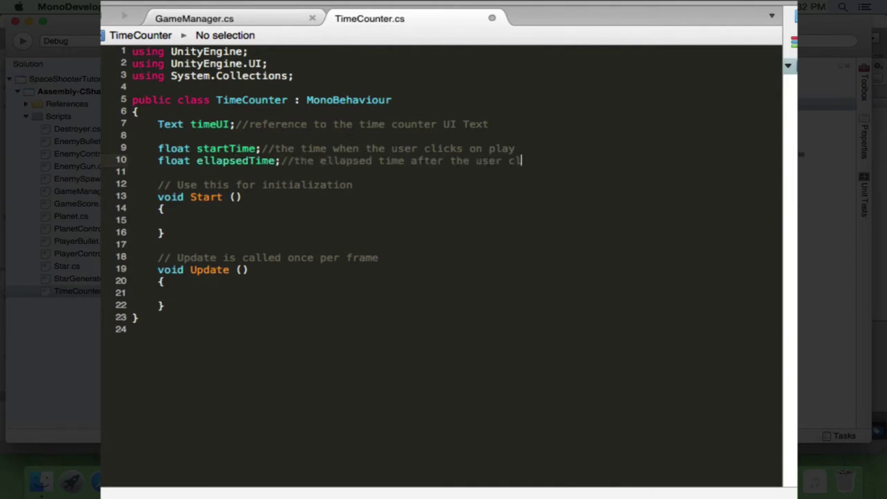
type("icks on play")
Step: Declare bool startCounter with a comment, plus int minutes and int seconds
key("Return")
type("bool st")
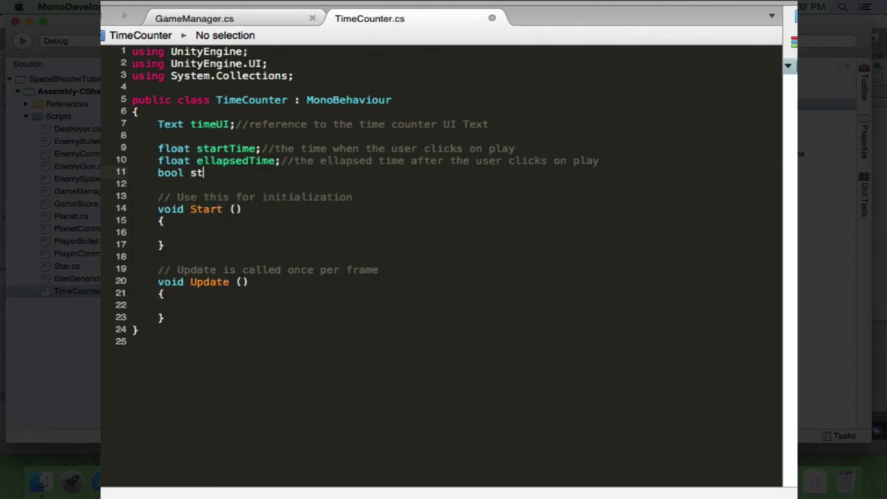
type("artCounter;//flag t")
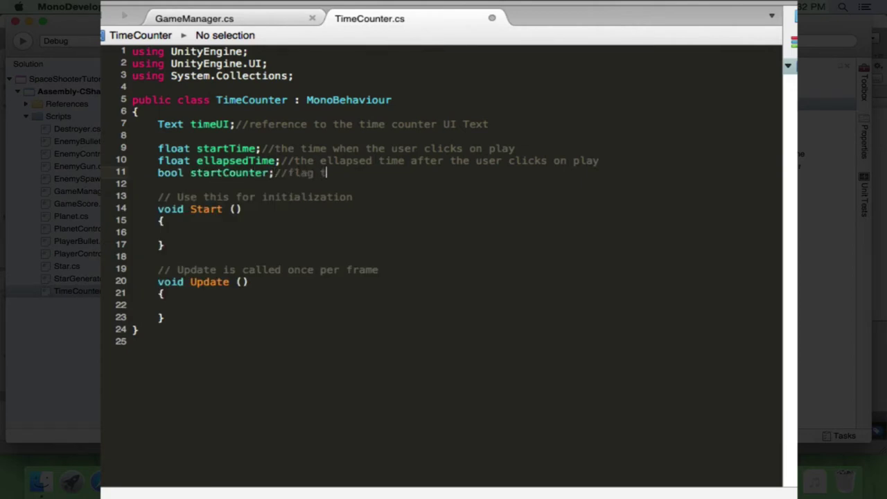
type("o start the counter")
key("Return")
key("Return")
type("int minutes")
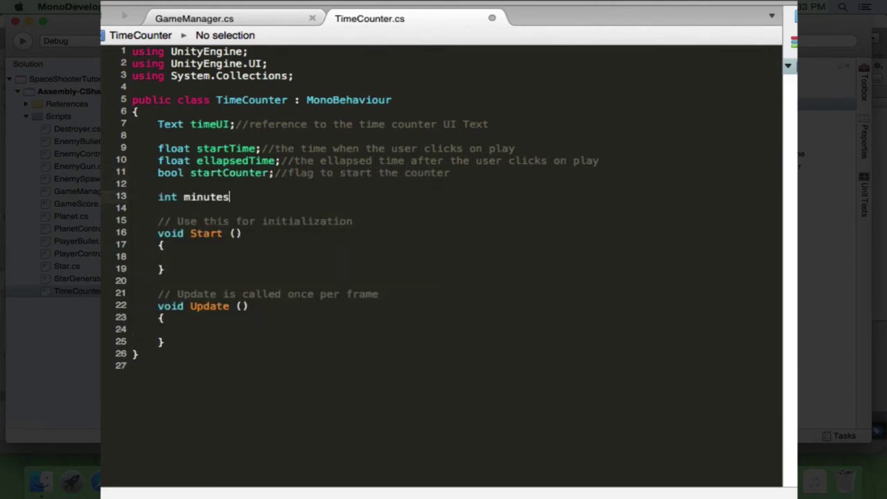
type(";")
key("Return")
type("int seconds")
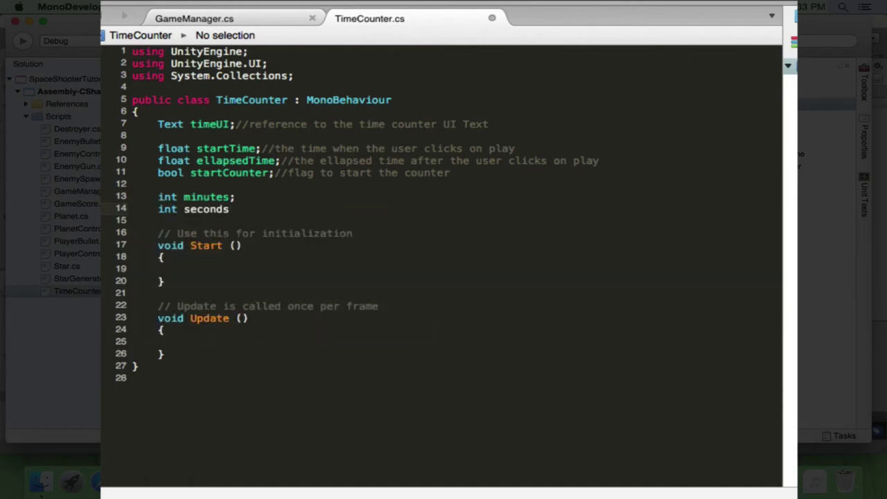
type(";")
Step: Set startCounter = false inside Start()
left_click(236, 269)
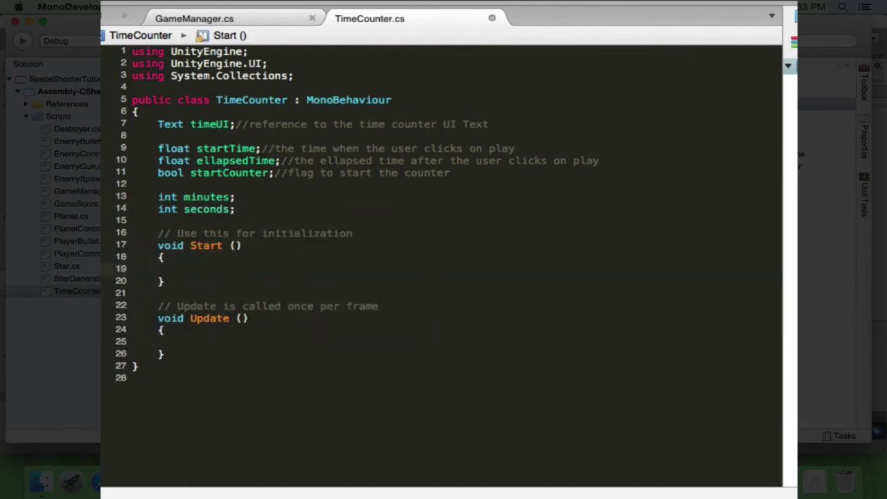
type("startC")
key("Return")
type("= ")
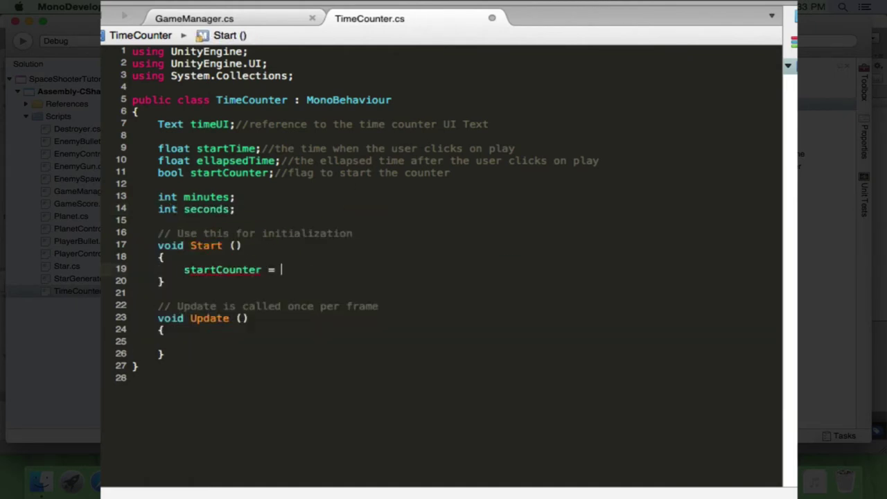
type("false;")
Step: Add a comment and begin assigning timeUI = GetComponent<Text> in Start()
key("Return")
key("Return")
type("//get")
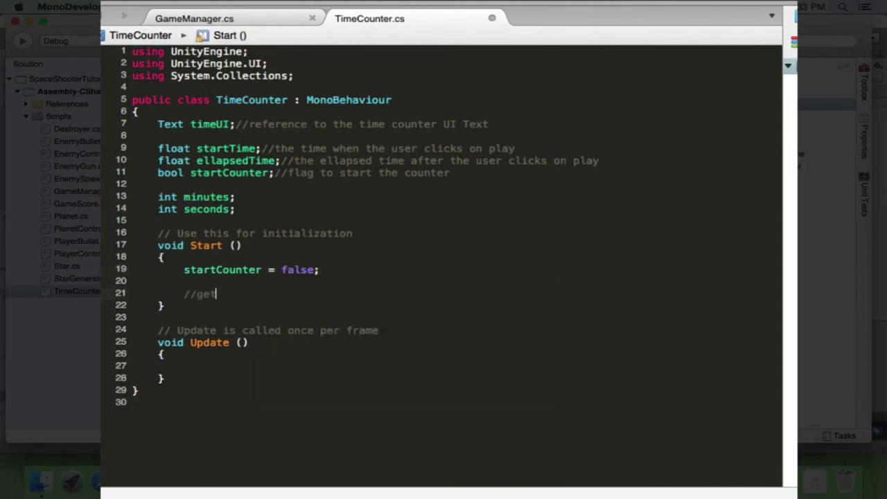
type("componen")
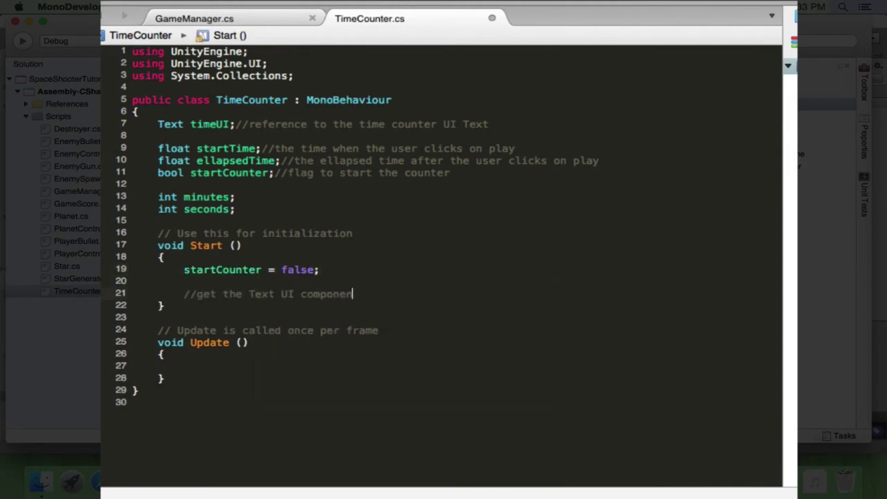
type("ameObject")
key("Return")
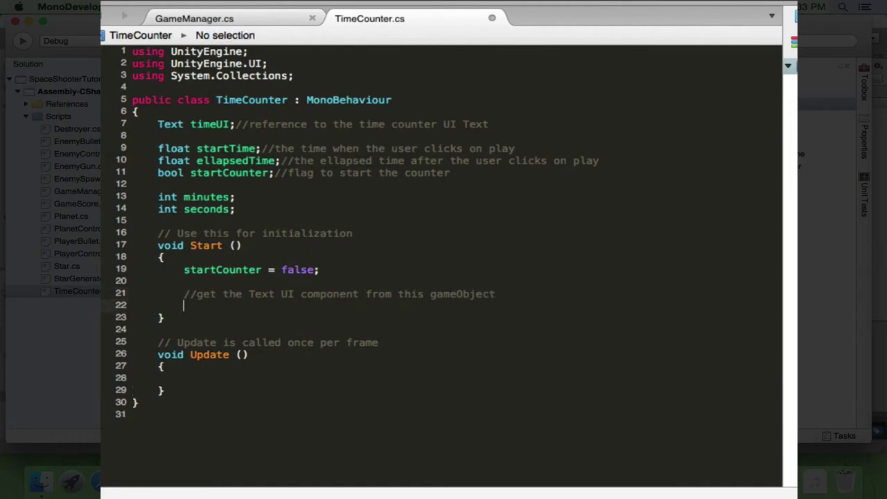
type("tiem")
key("BackSpace")
key("BackSpace")
type("m")
key("Down")
key("Down")
key("Return")
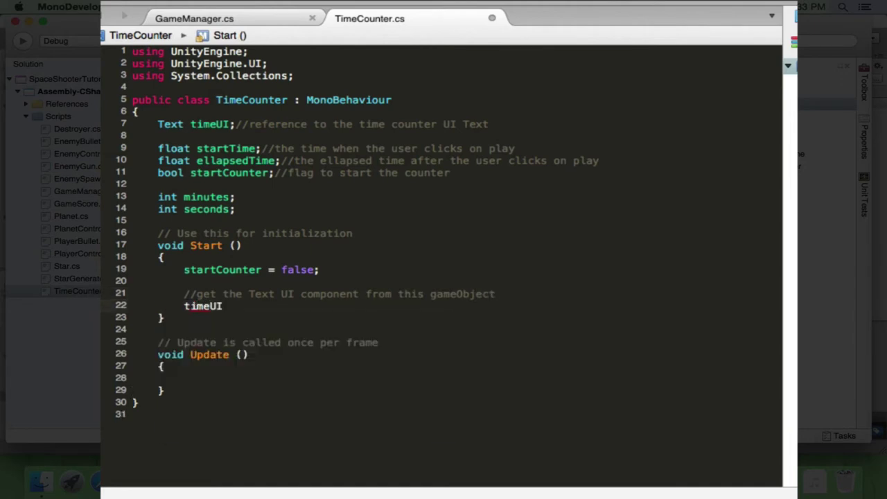
type(" = Getc")
key("Return")
type("<T")
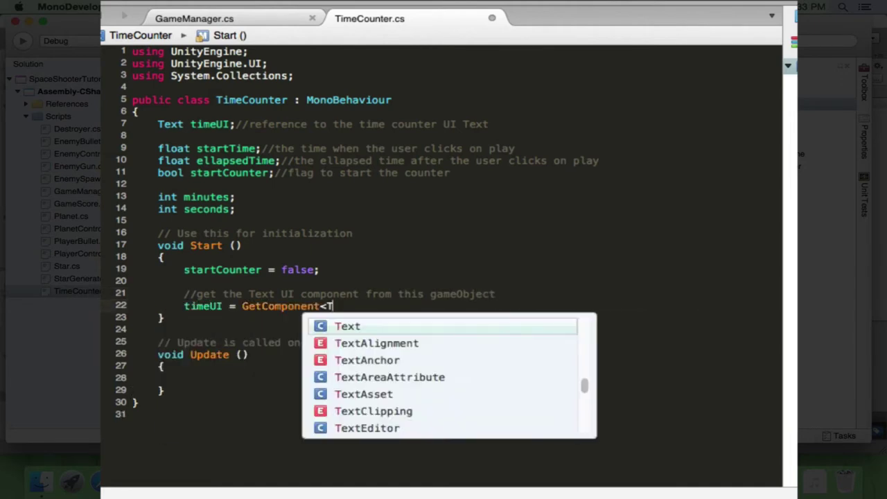
key("Return")
Step: Finish the GetComponent<Text>() call and declare a commented public StartTimeCounter() function
type("> ();")
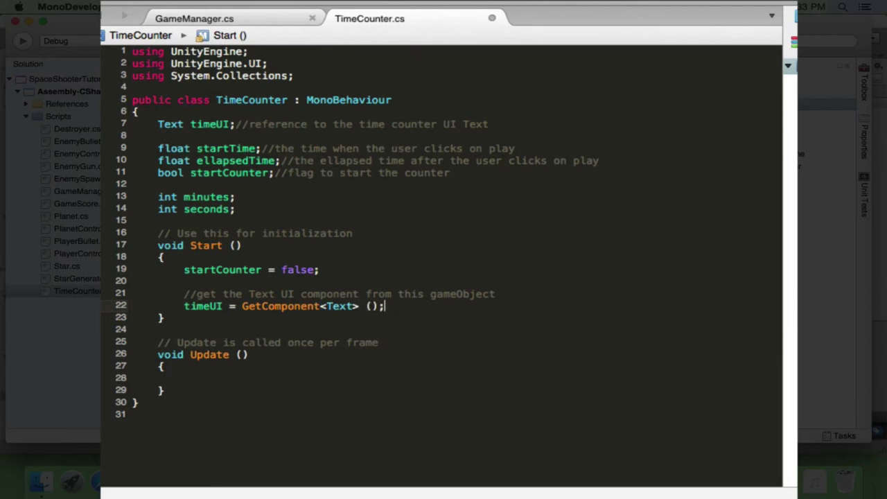
left_click(251, 321)
key("Return")
key("Return")
type("//")
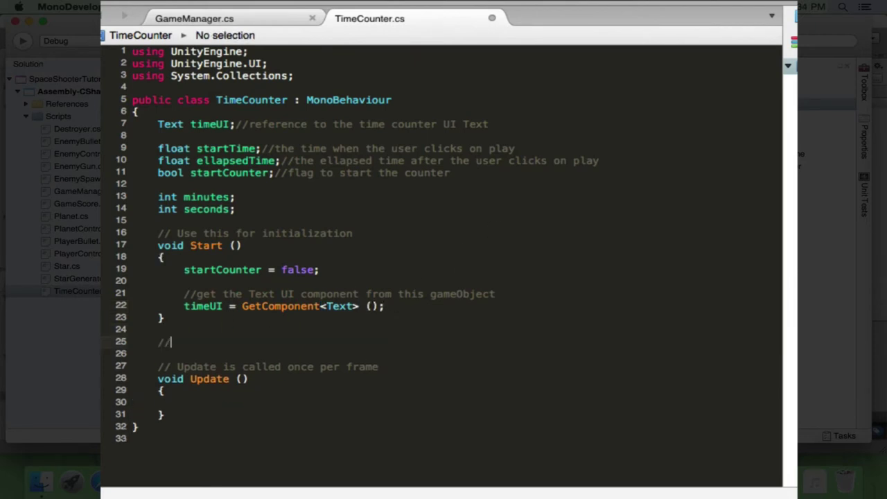
type("Function to start the time counter")
key("Return")
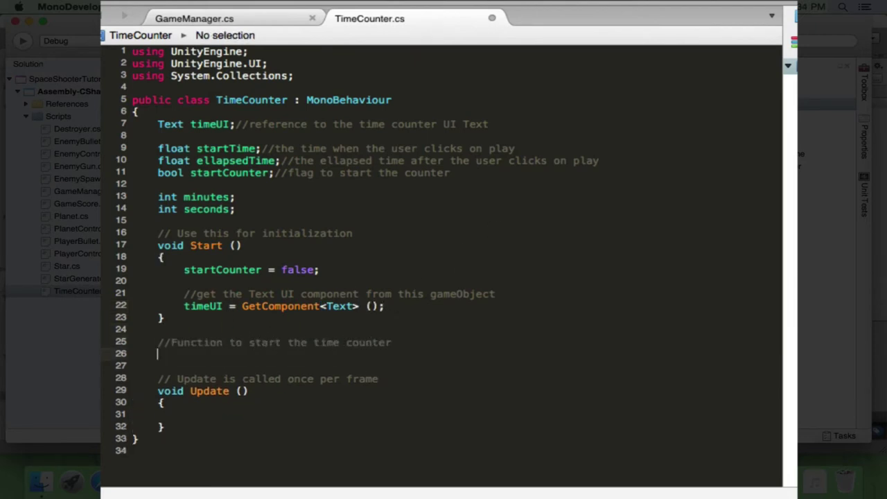
type("public void StartTime")
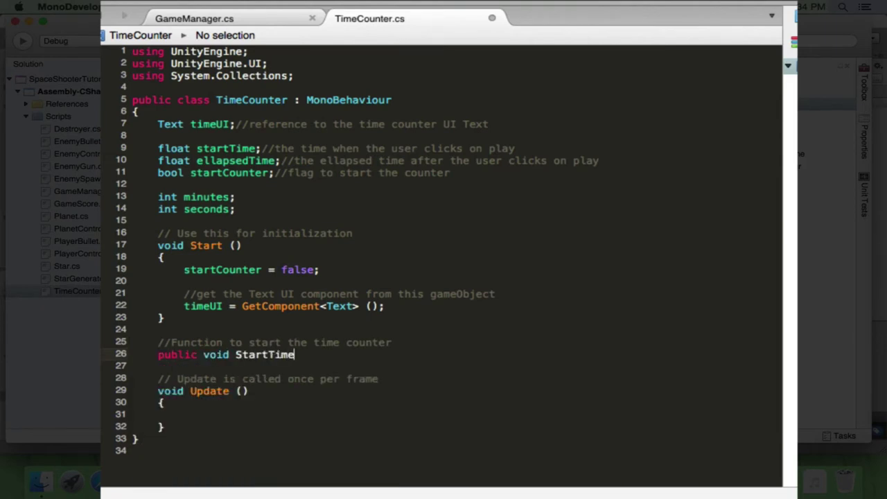
type("Counter()")
key("Return")
type("{")
Step: Make StartTimeCounter() set startTime = Time.time and startCounter = true
key("Return")
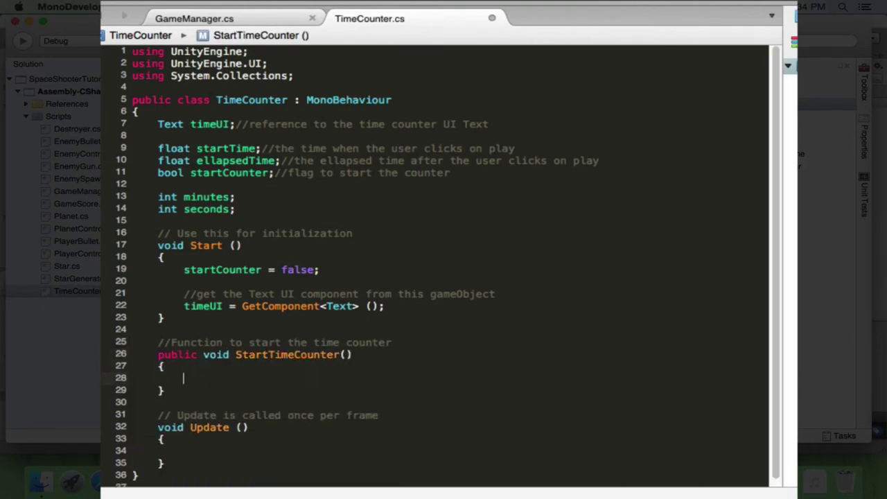
type("startT")
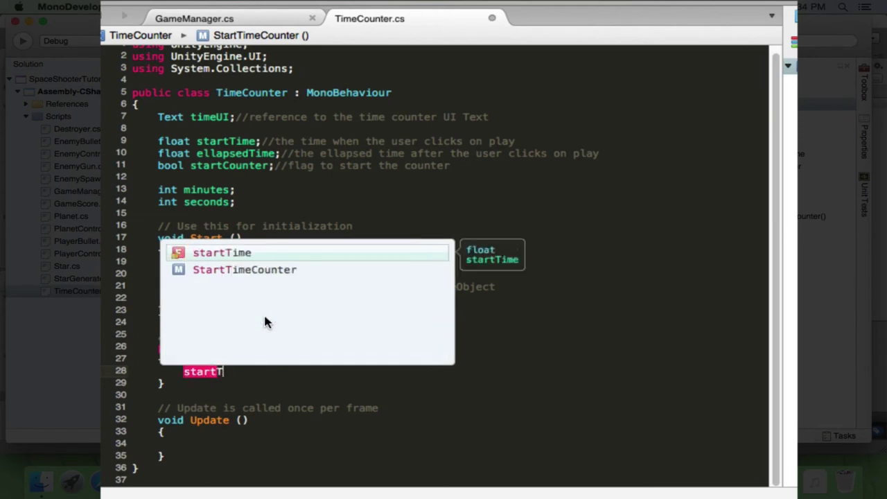
type("ime = Time.ti")
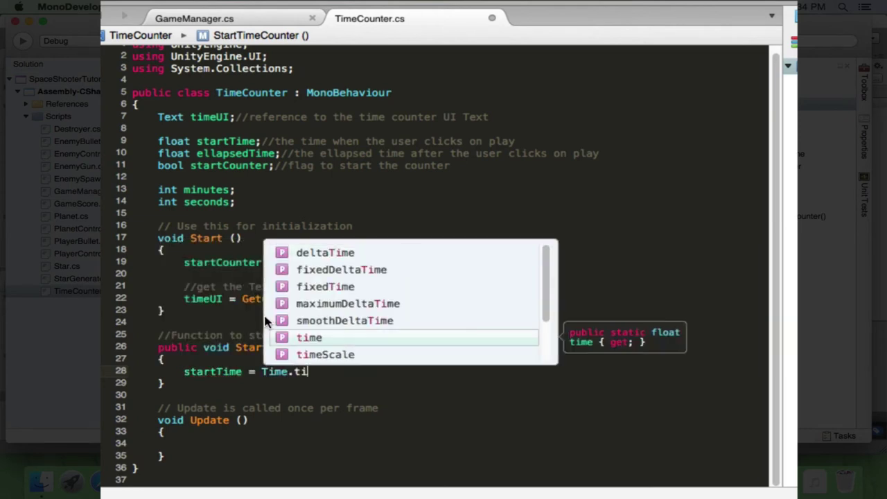
type("me;")
key("Return")
type("startCou")
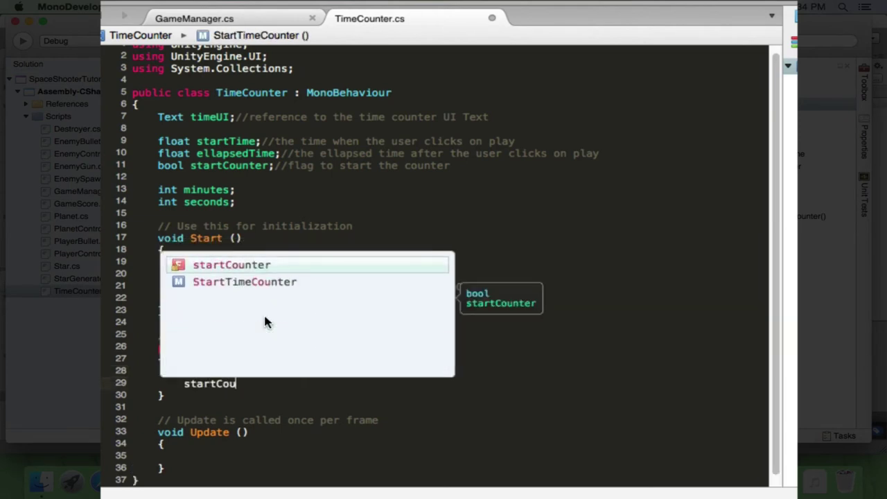
key("Return")
type("= true;")
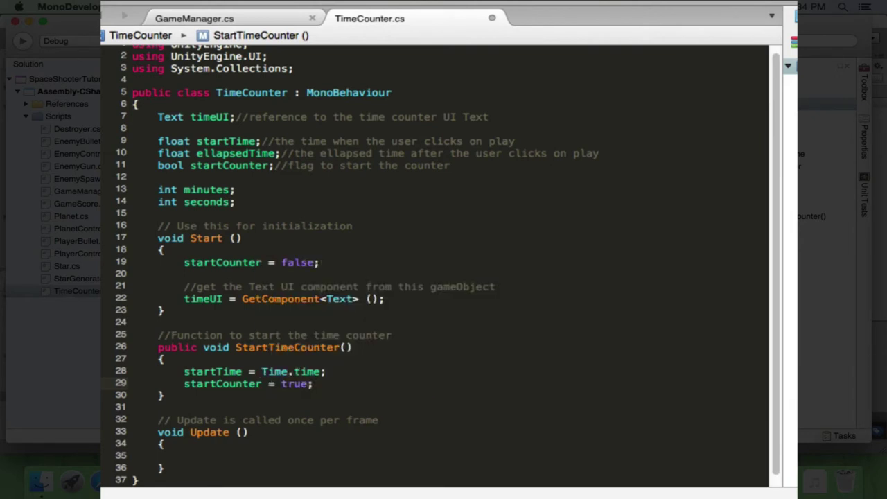
scroll(441, 265, "down", 1)
Step: Add a 'function to stop the time counter' comment and declare public void StopTimeCounter()
key("Down")
key("End")
key("Return")
key("Return")
type("nction t")
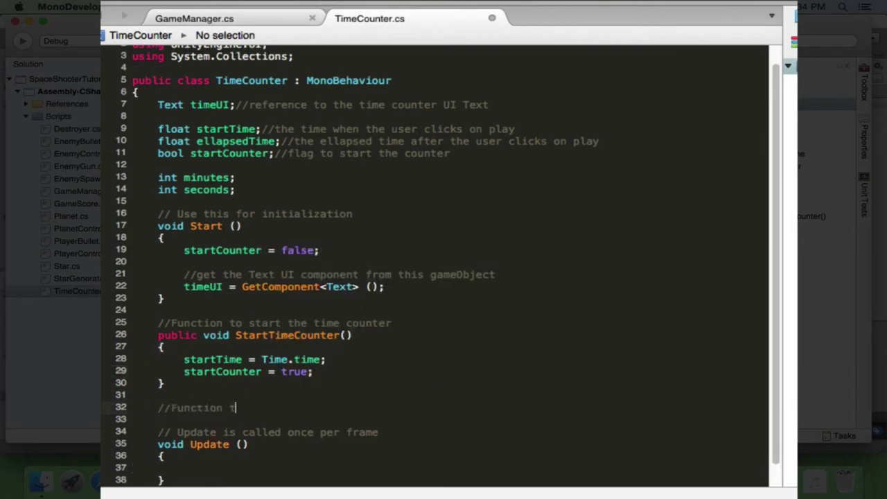
type("o stop the time counter")
key("Return")
type("public")
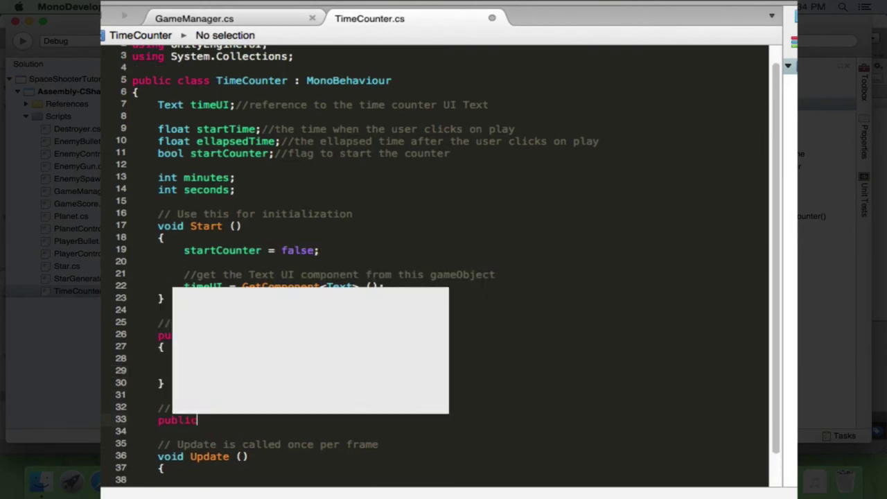
type(" void StopTimeCounter")
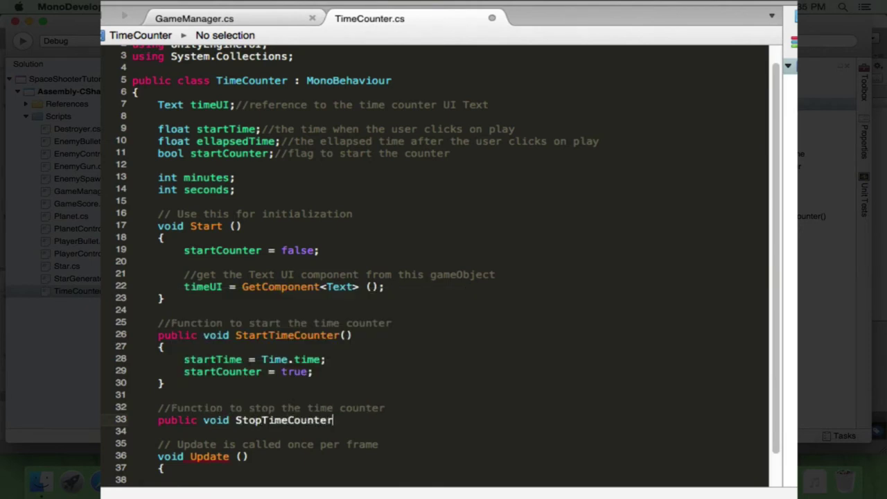
type("()")
key("Return")
Step: Give StopTimeCounter() a body setting startCounter = false, then move into Update()
type("{")
key("Return")
type("star")
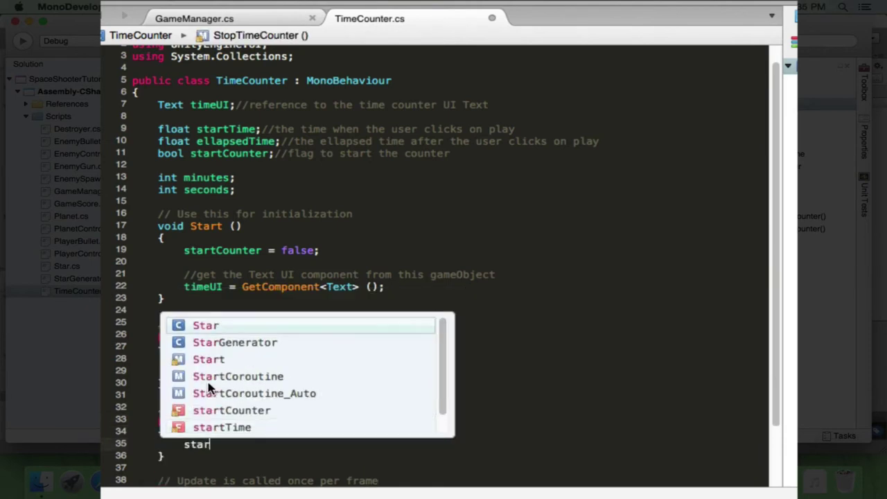
type("tCounter = false;")
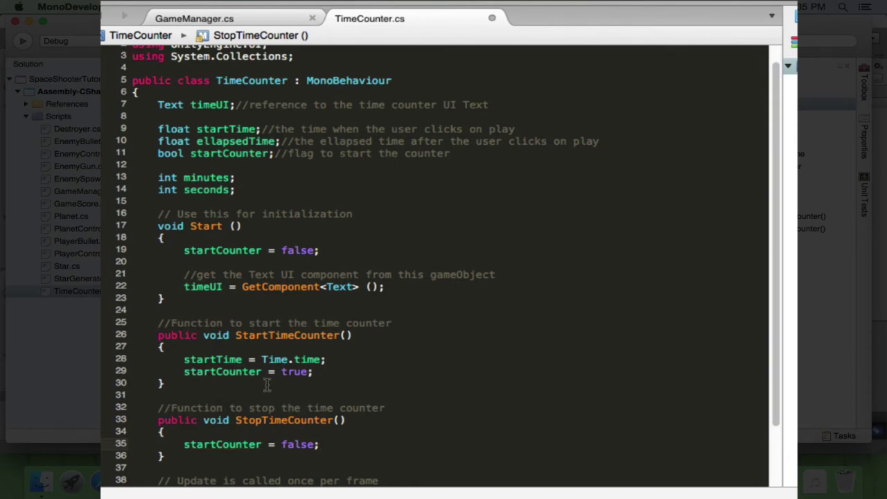
scroll(267, 386, "down", 2)
left_click(322, 441)
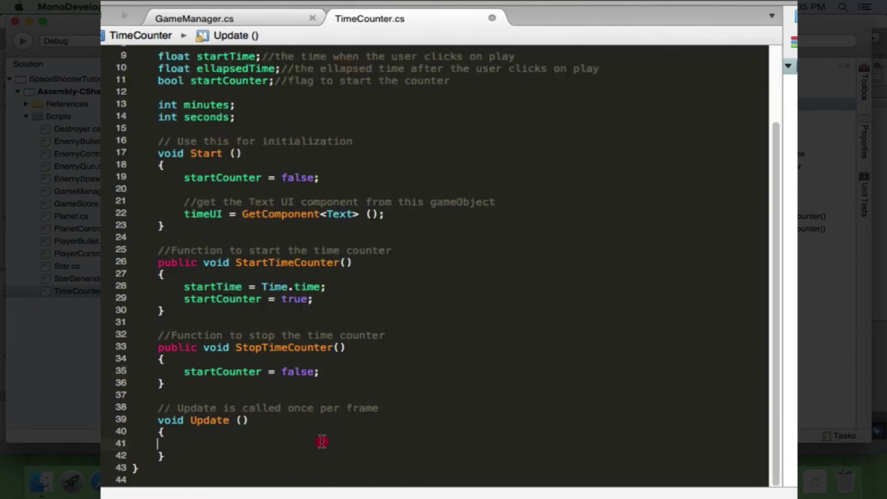
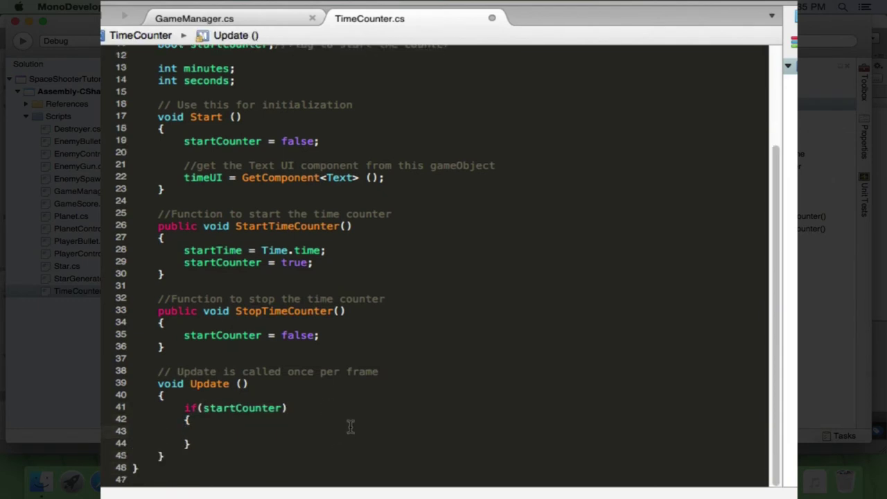
Step: In Update, compute ellapsedTime = Time.time - startTime, then whole minutes and seconds (ellapsedTime % 60)
type("//compute")
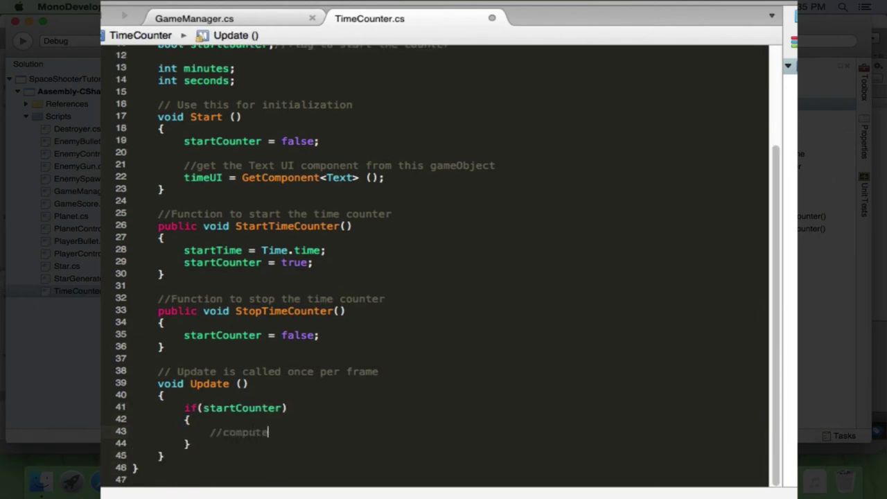
type("apsed time")
key("Return")
type("ellapsedTime")
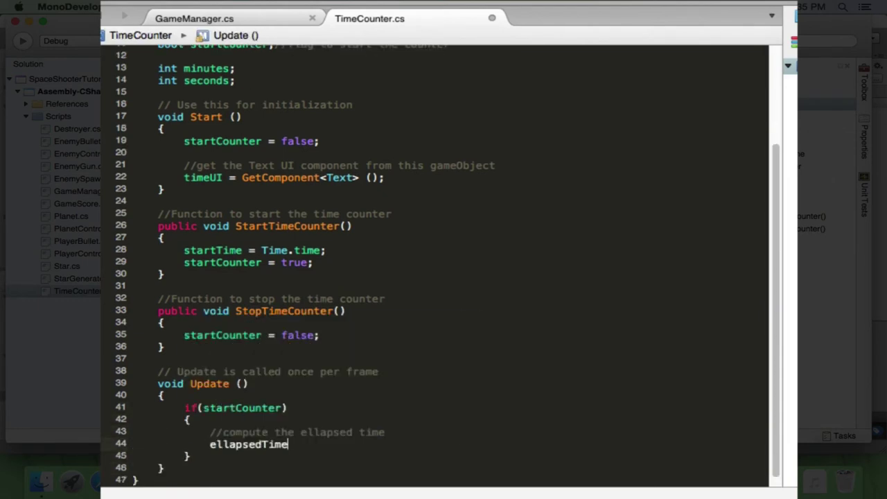
type(" = Time.time -")
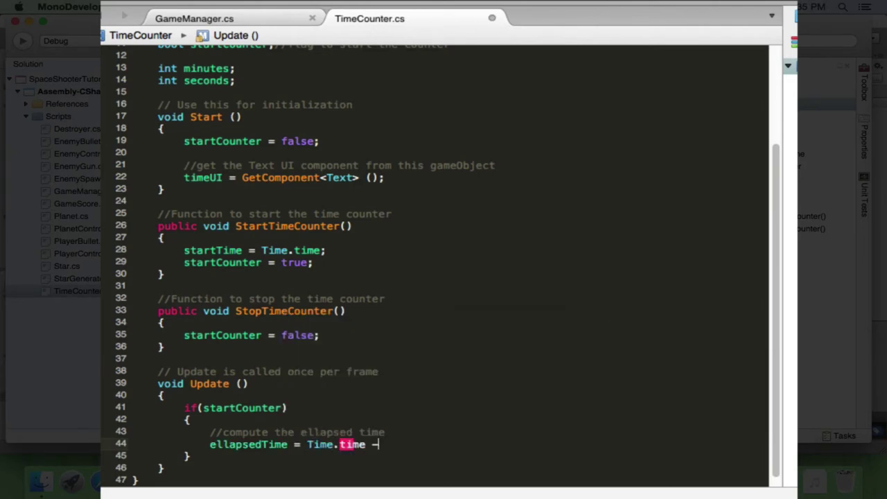
type(" startTime;")
key("Return")
key("Return")
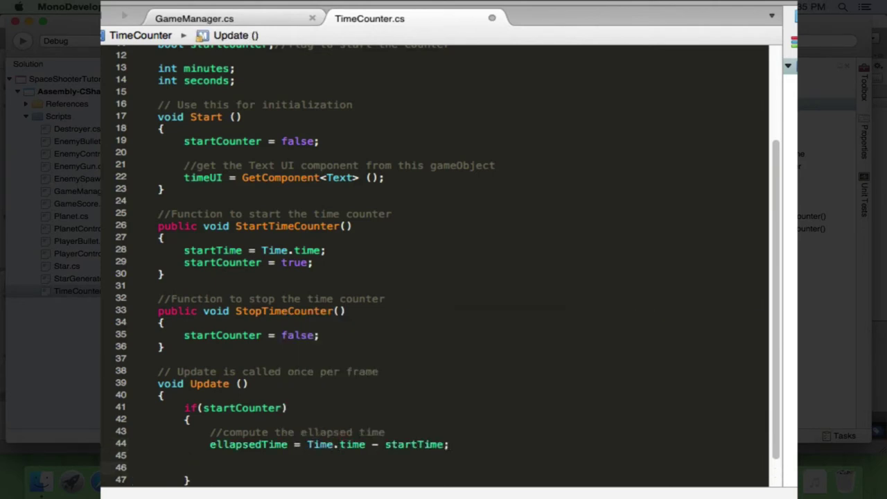
type("minutes =(int)ella")
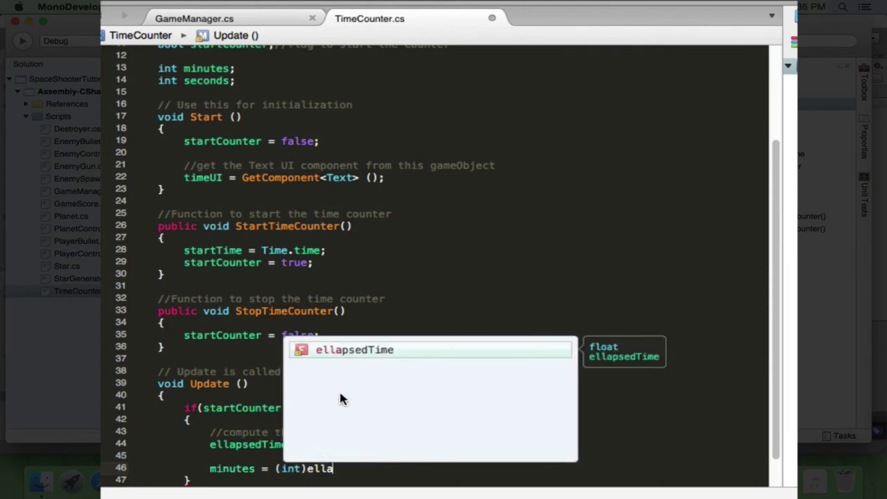
type("psedTime / 60;//")
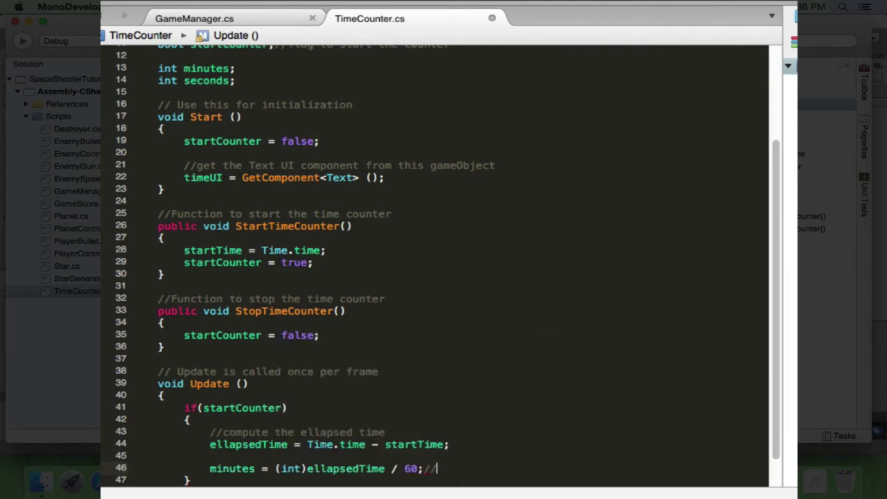
type("get the minutes")
key("Return")
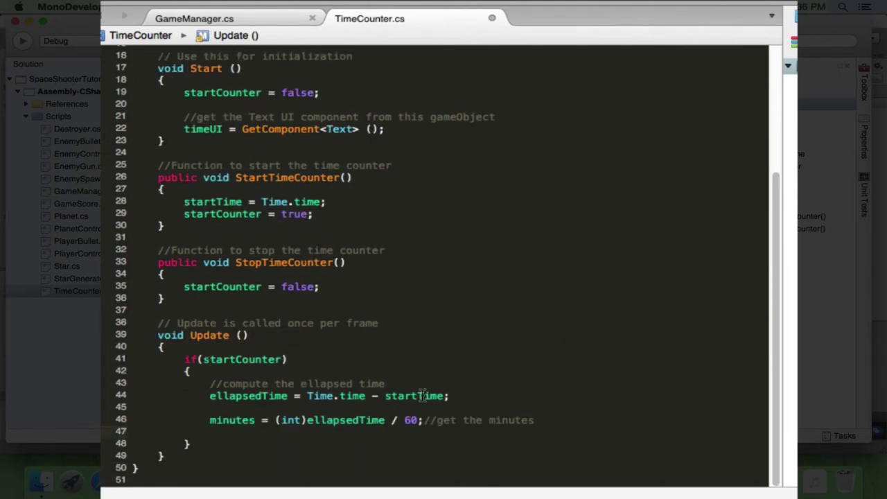
type("seconds = (int")
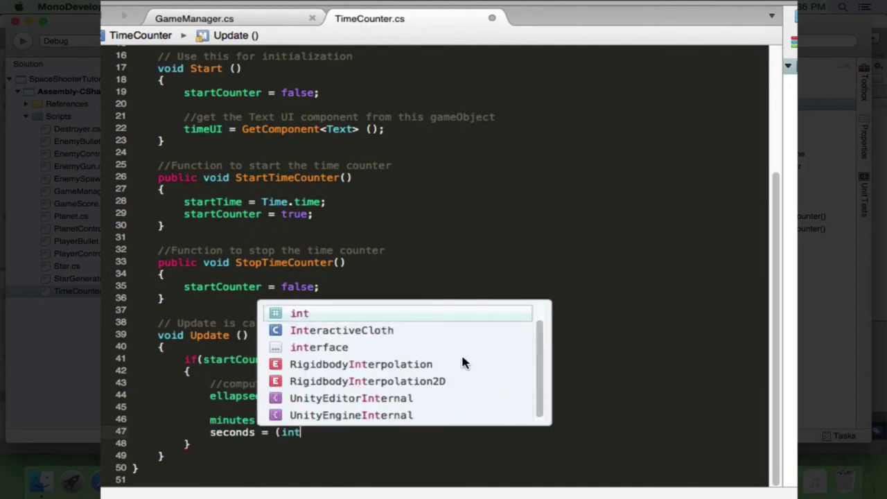
type(")ellapsedTime % 60")
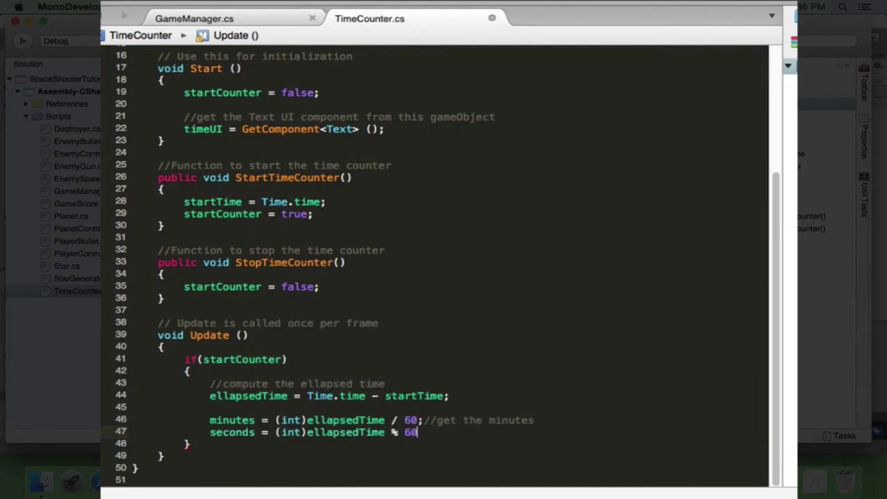
type(";//get the seconds")
key("Return")
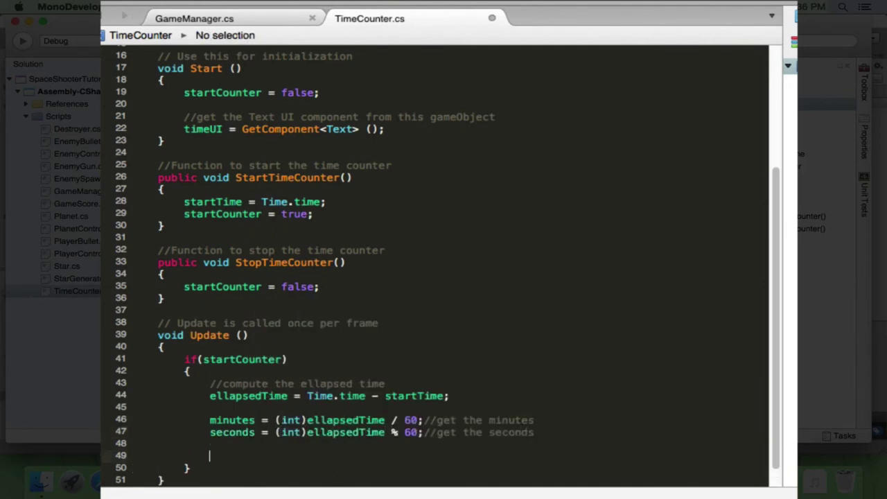
key("Return")
Step: Set timeUI.text to string.Format("{0:00}:{1:00}", minutes, seconds) under an update comment
type("update the time ")
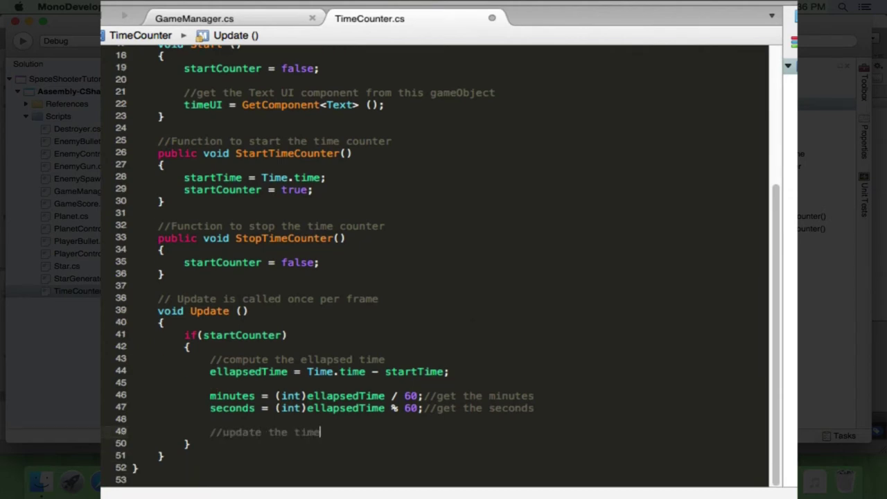
type("counter UI Text")
key("Return")
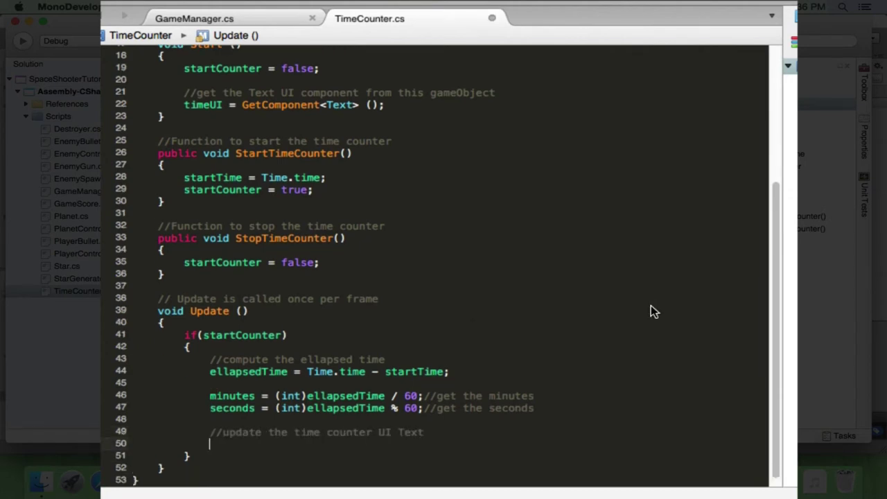
type("timeUI.")
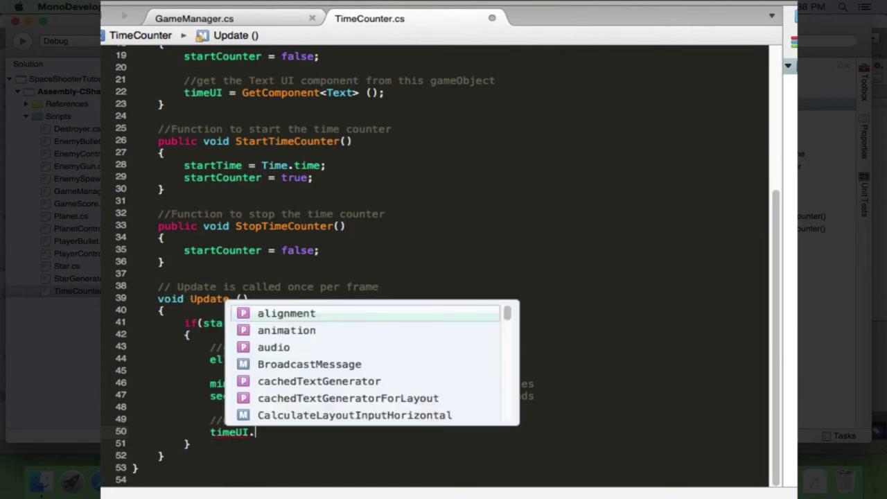
type("text = string.fo")
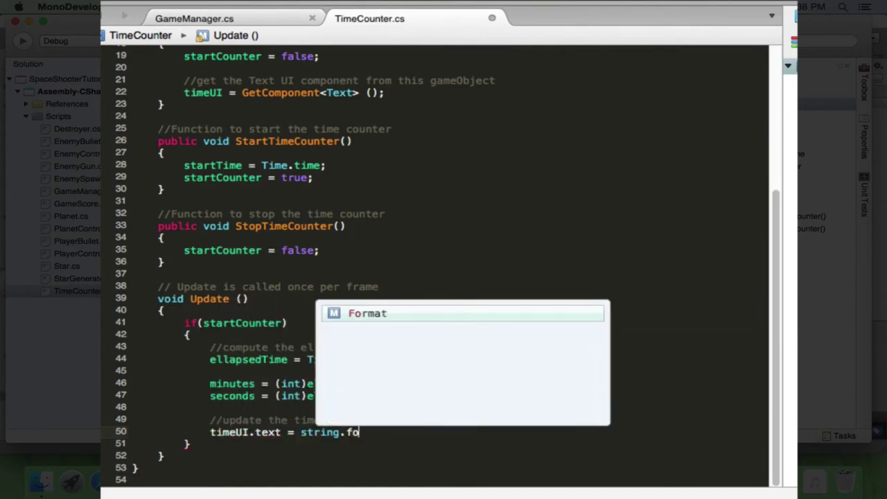
key("Return")
type("(\"{0:00}:{")
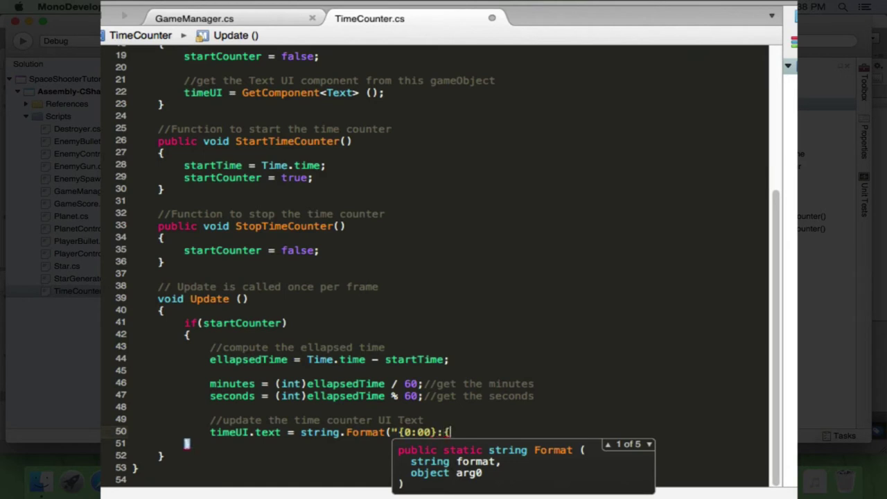
type("1:00}\"")
type(", minutes, ")
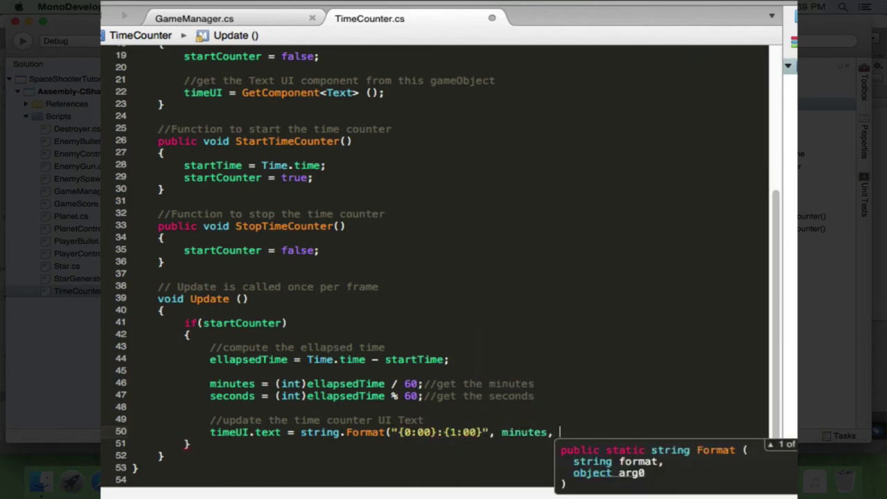
type("sec")
key("Return")
type(");")
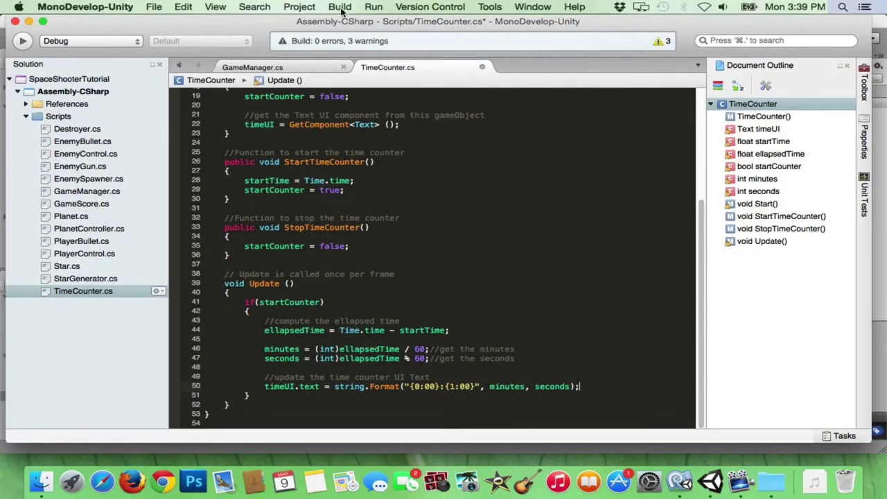
Step: Build all scripts in MonoDevelop, then open GameManager.cs from Unity's Scripts folder
left_click(341, 7)
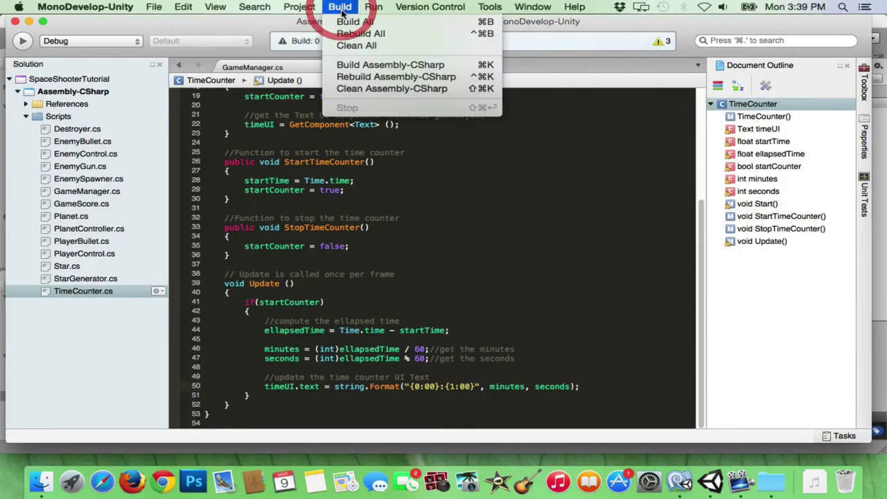
left_click(343, 19)
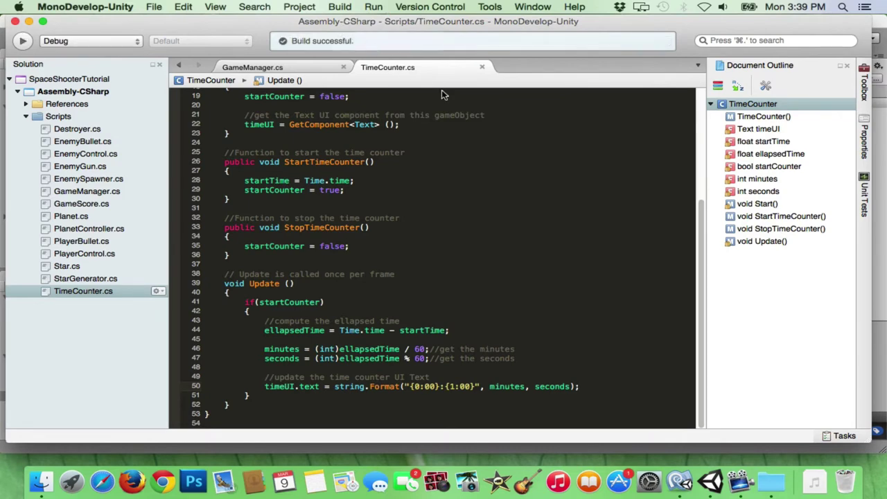
left_click(717, 473)
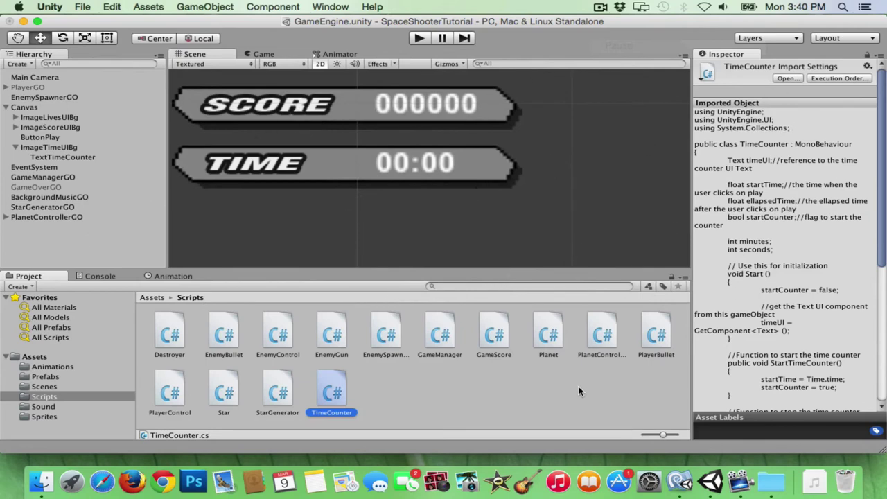
double_click(438, 338)
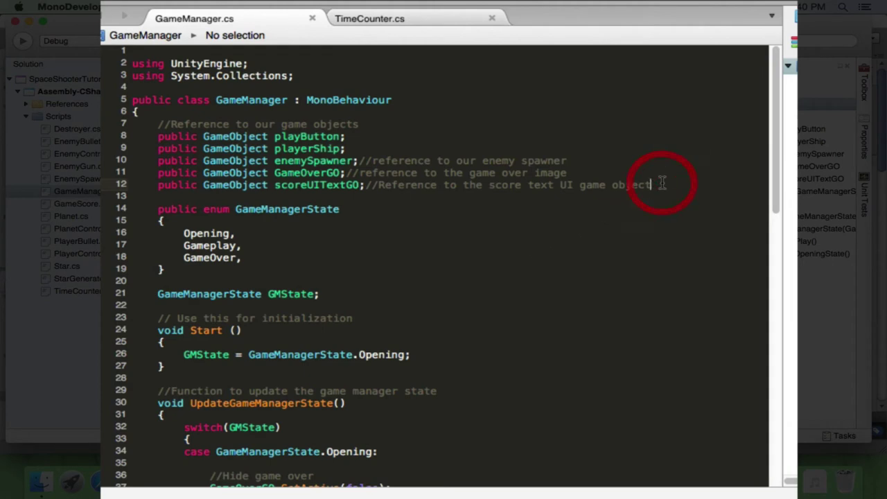
Step: Add 'public GameObject TimeCounterGO;' with a reference comment to GameManager.cs and rebuild all scripts
key("Return")
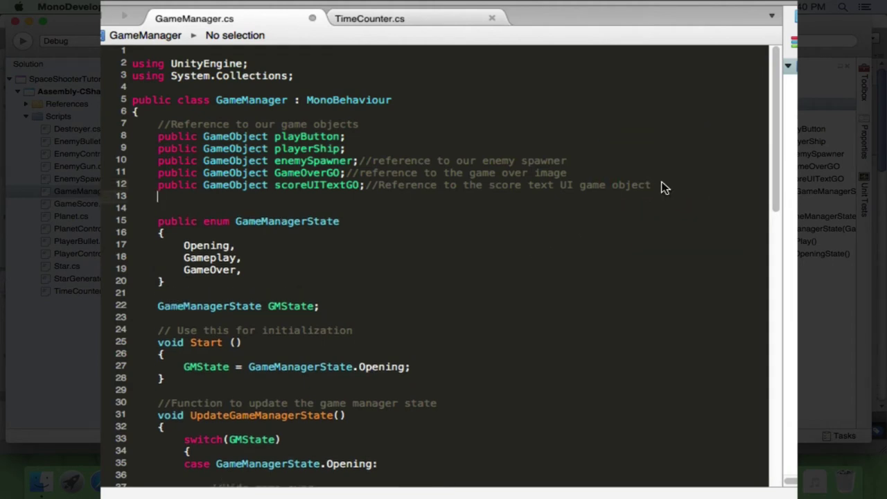
type("public GameObject")
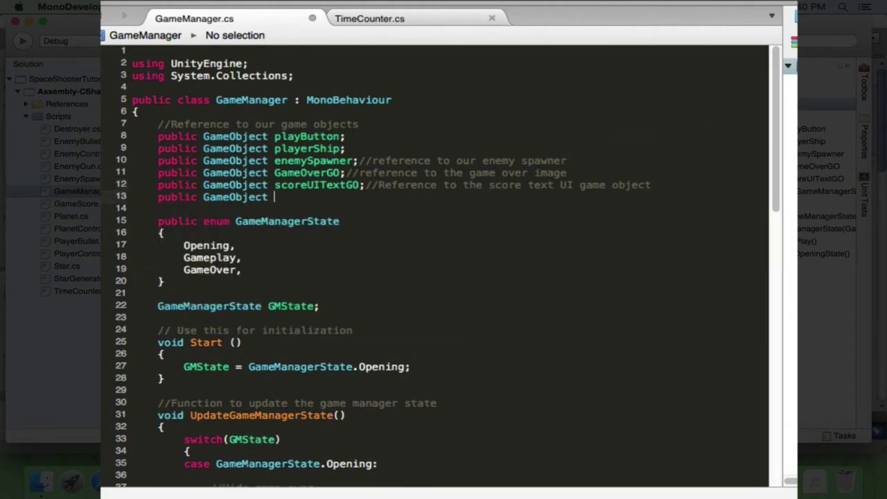
type(" TimeCounterGO")
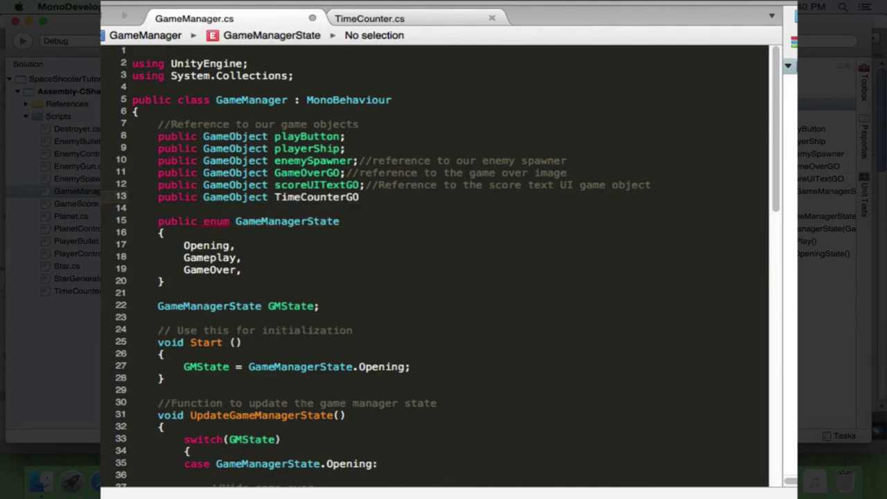
type(";//reference to the time counter game object")
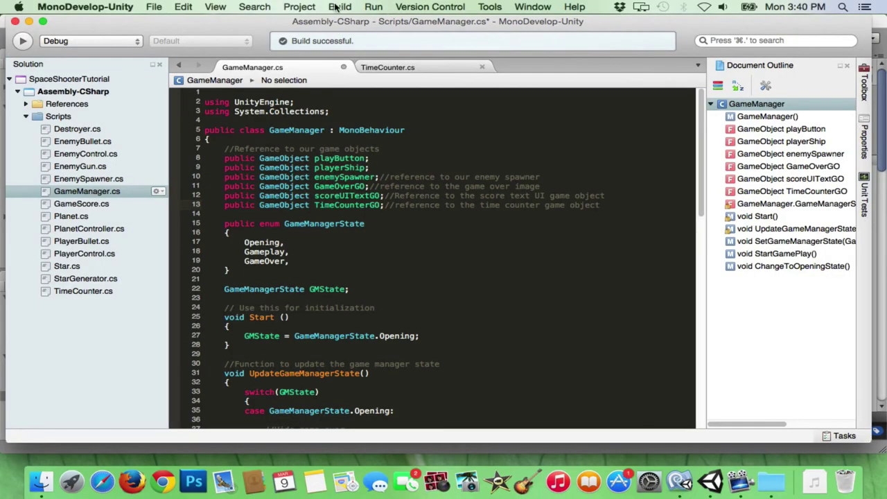
left_click(335, 7)
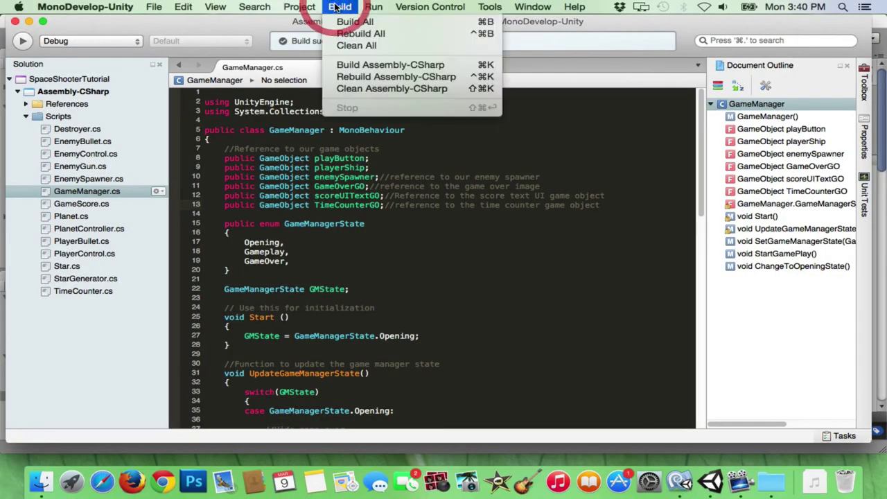
left_click(342, 22)
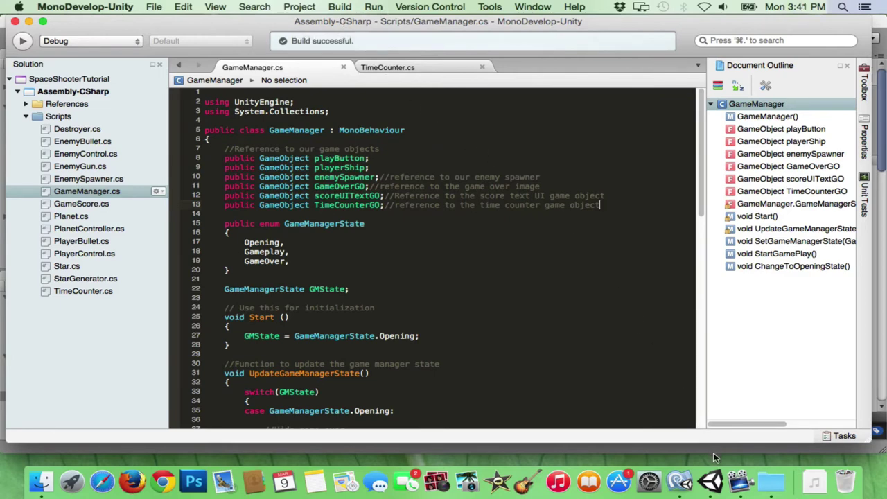
left_click(694, 470)
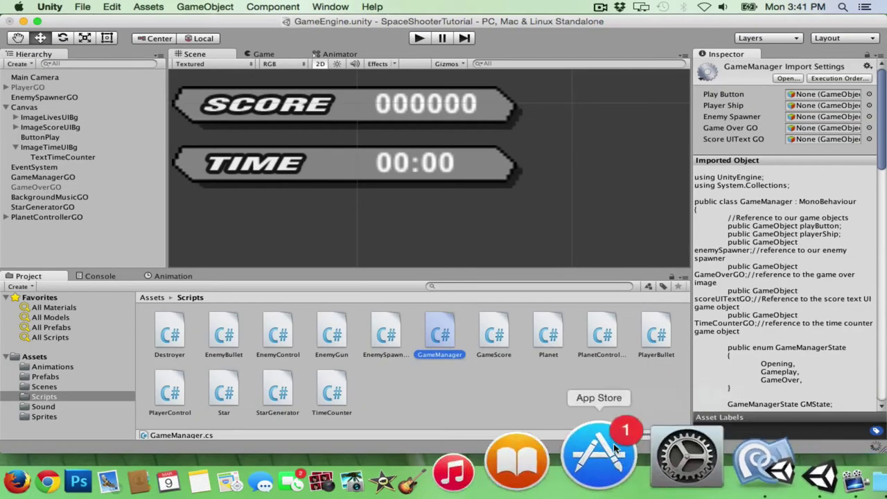
Step: Drag TextTimeCounter into GameManagerGO's Time Counter GO field, then return to GameManager.cs
left_click(61, 178)
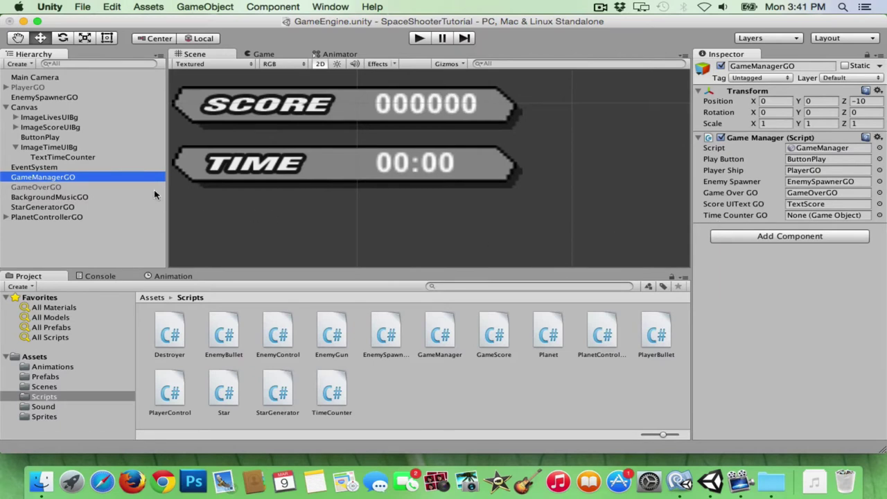
left_click_drag(70, 156, 504, 224)
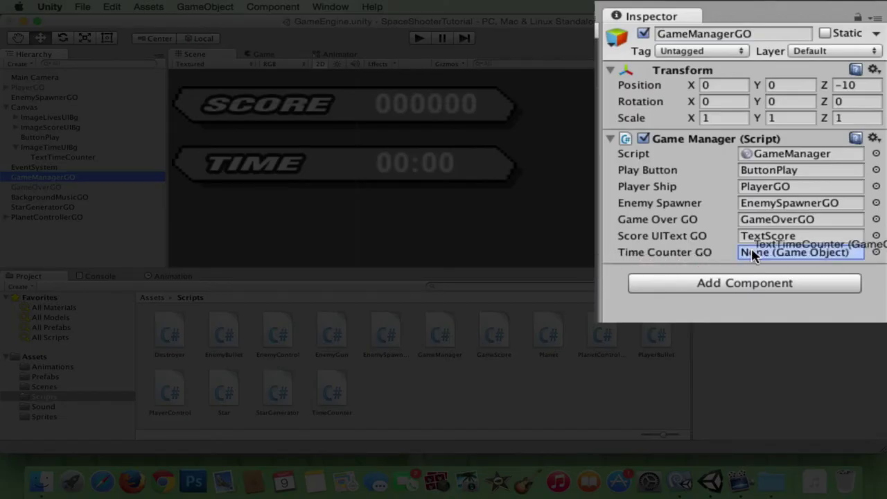
left_click_drag(504, 223, 796, 216)
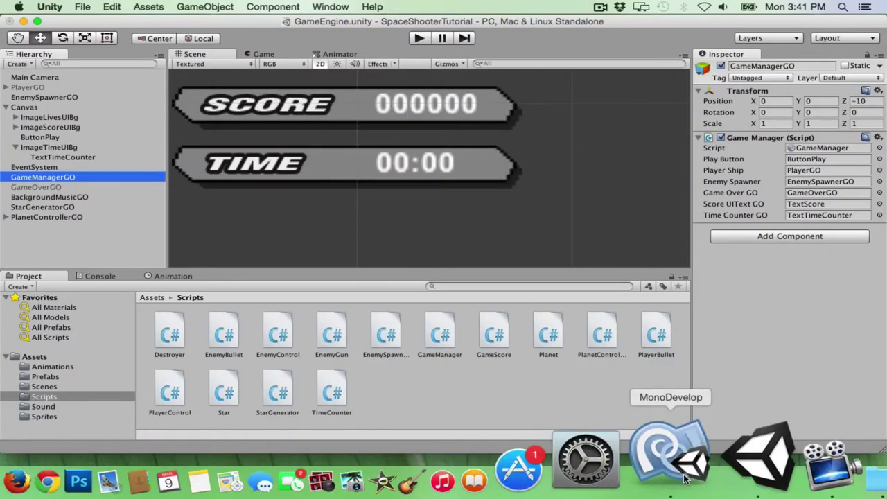
left_click(665, 423)
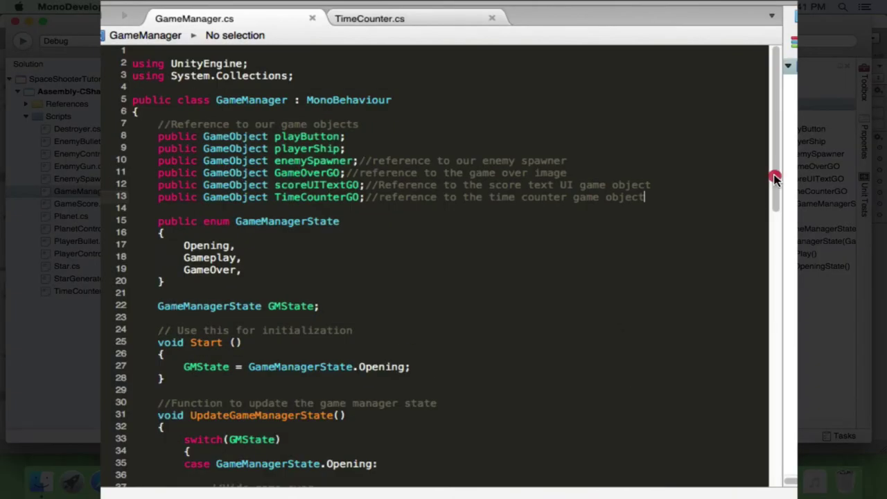
Step: In the Gameplay case, call TimeCounterGO.GetComponent<TimeCounter>().StartTimeCounter()
left_click_drag(775, 178, 774, 324)
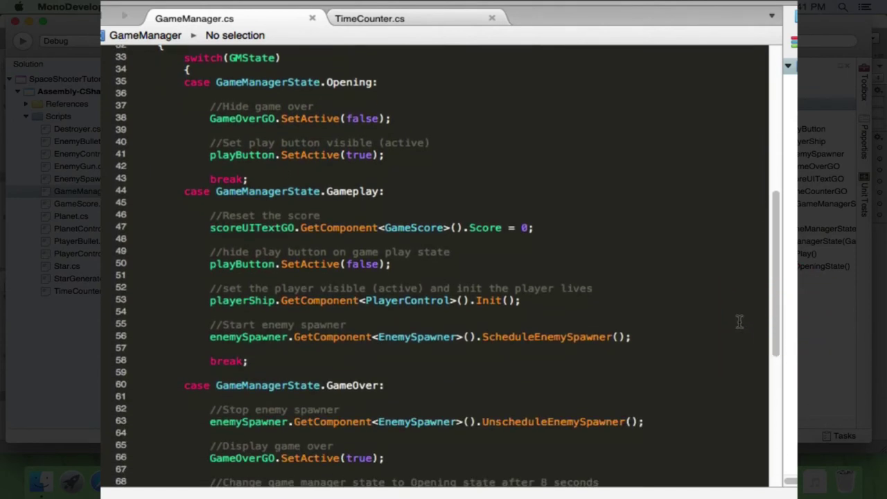
left_click(675, 336)
key("Return")
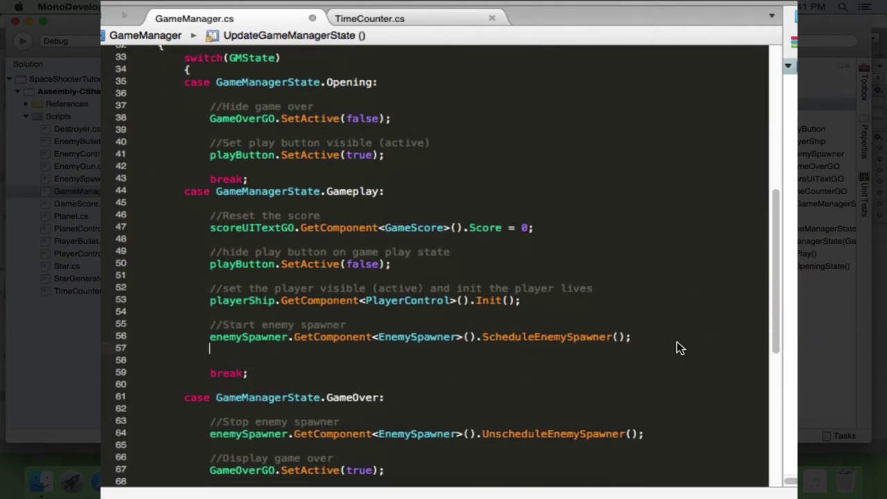
key("Return")
type("//start the time counter")
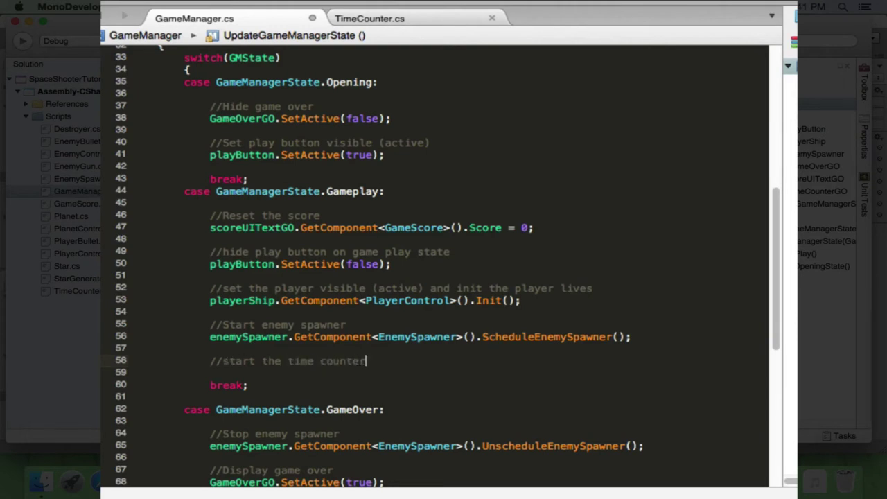
key("Return")
type("TimeCo")
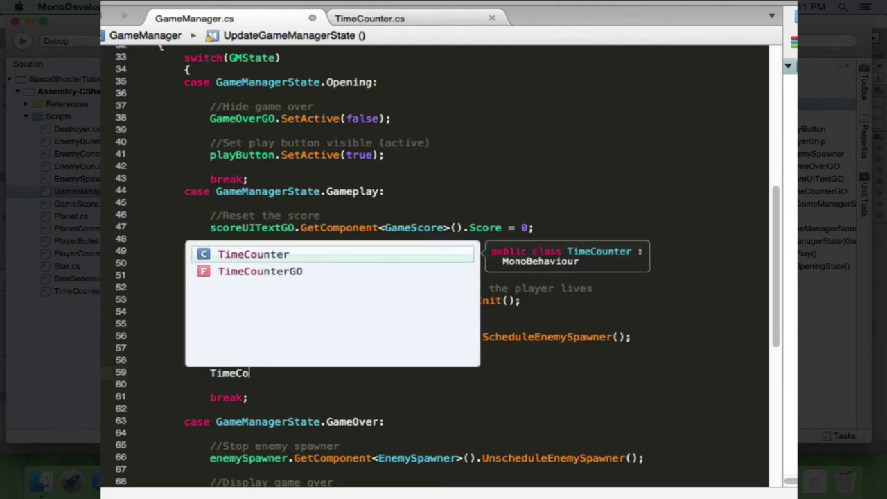
type("u")
key("Down")
type(".Getcom")
key("Return")
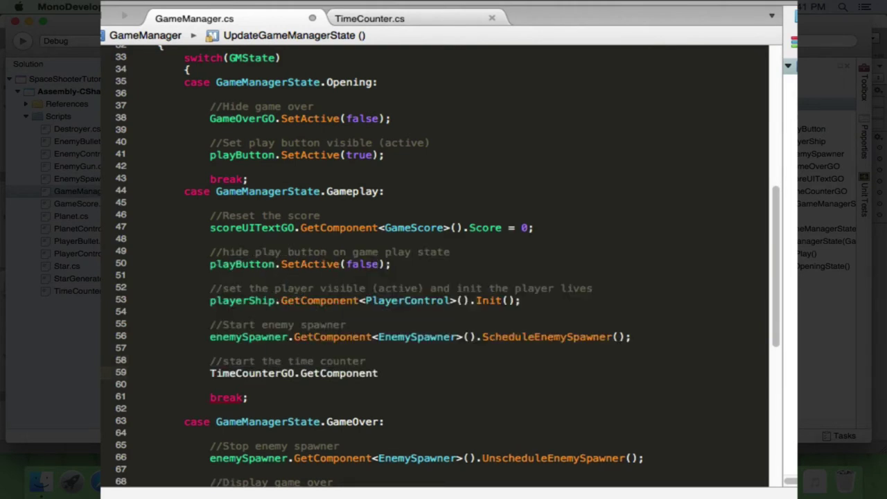
type("<Time")
key("Down")
key("Return")
type(">().")
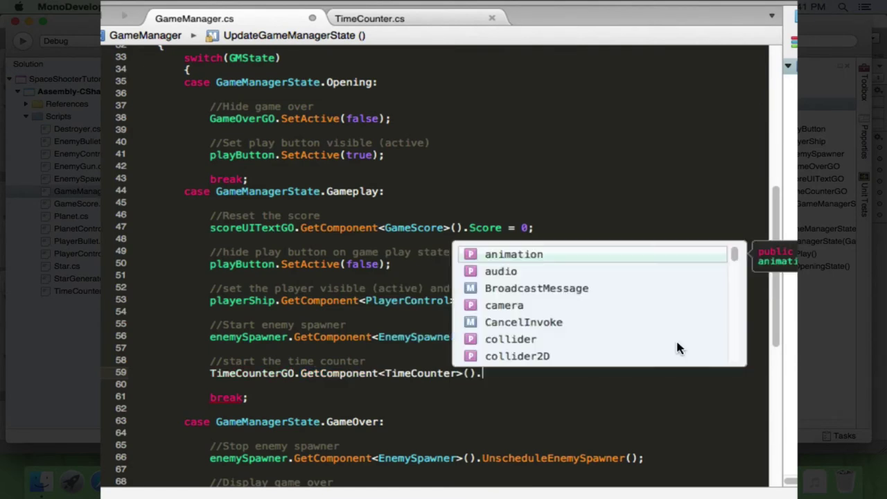
type("start")
key("Down")
key("Return")
type("()")
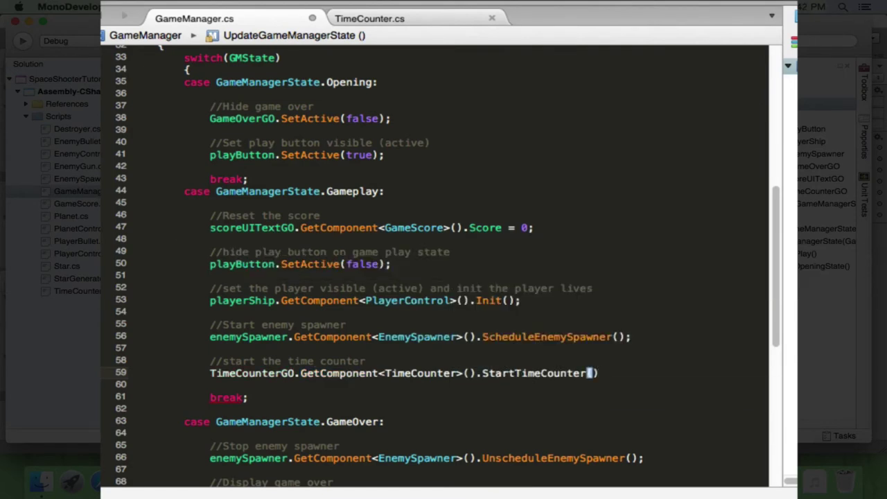
type(";")
Step: In the GameOver case, call TimeCounterGO.GetComponent<TimeCounter>().StopTimeCounter()
left_click_drag(777, 303, 772, 360)
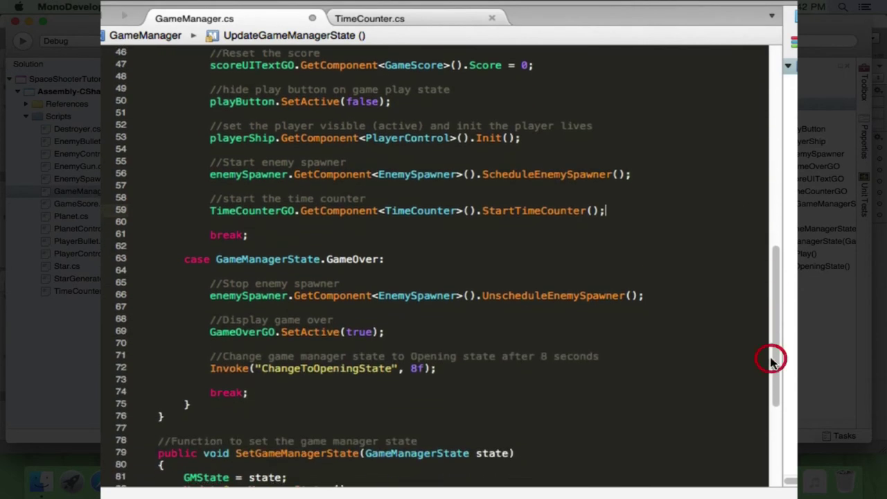
key("Return")
key("Return")
type("//Stop the time counter")
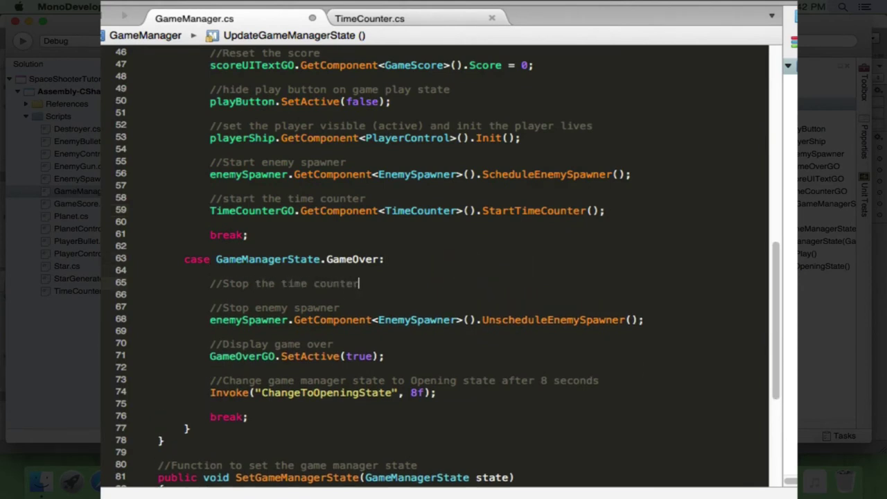
key("Return")
type("Tim")
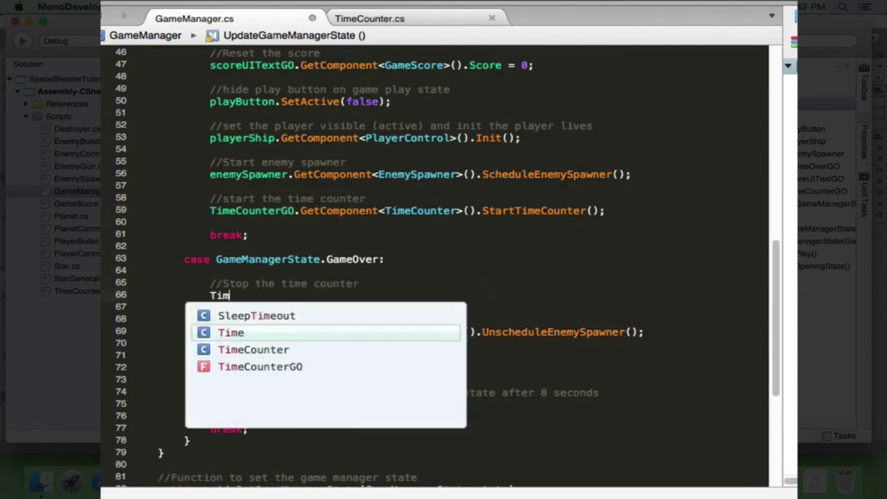
type("eCou")
key("Down")
key("Return")
type(".GetComponent")
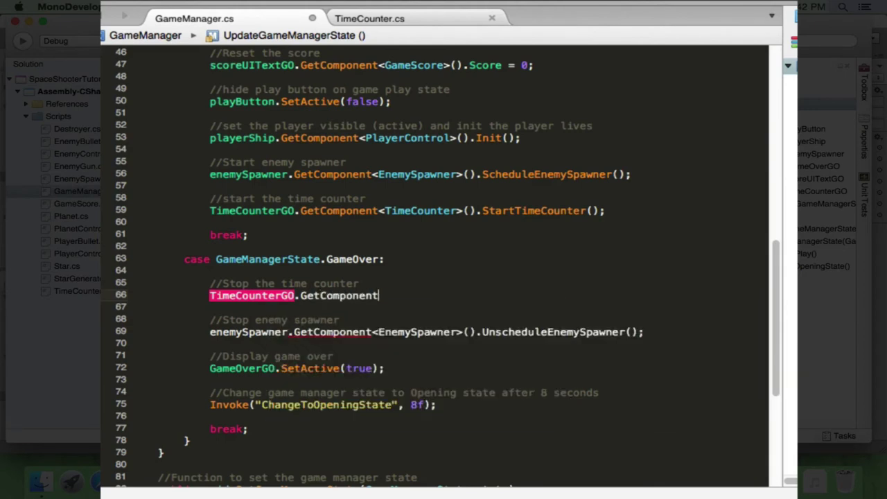
type("<TimeCounter>(")
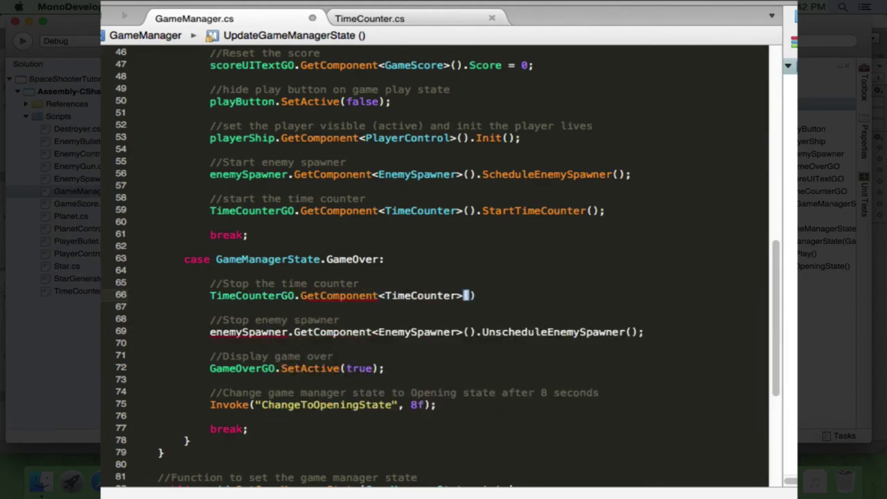
type(").Stop")
key("Down")
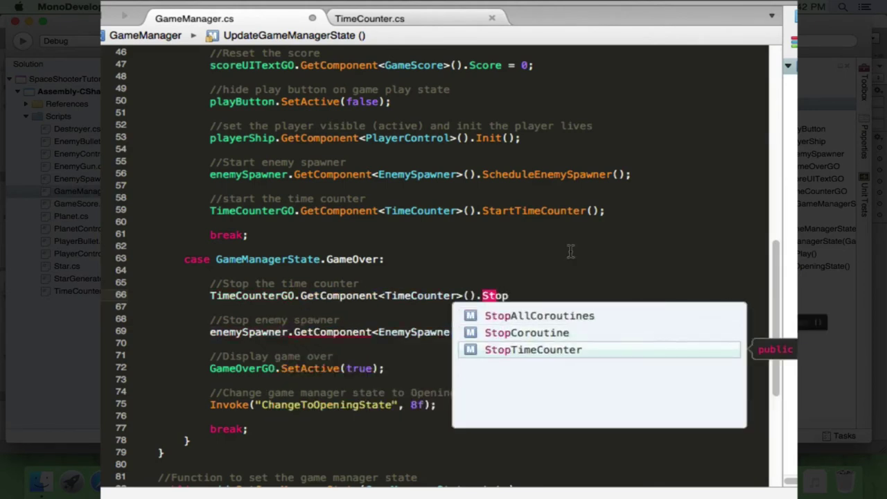
key("Return")
type(";")
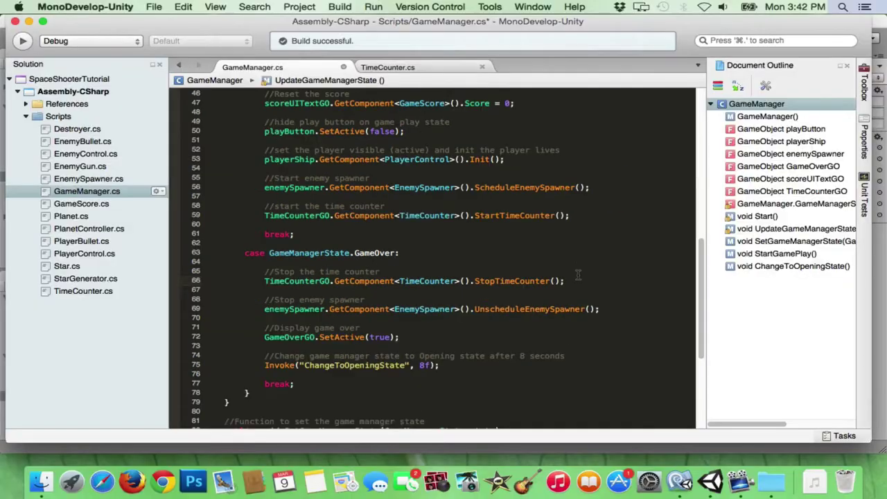
Step: Rebuild all scripts and switch back to the Unity editor
left_click(350, 7)
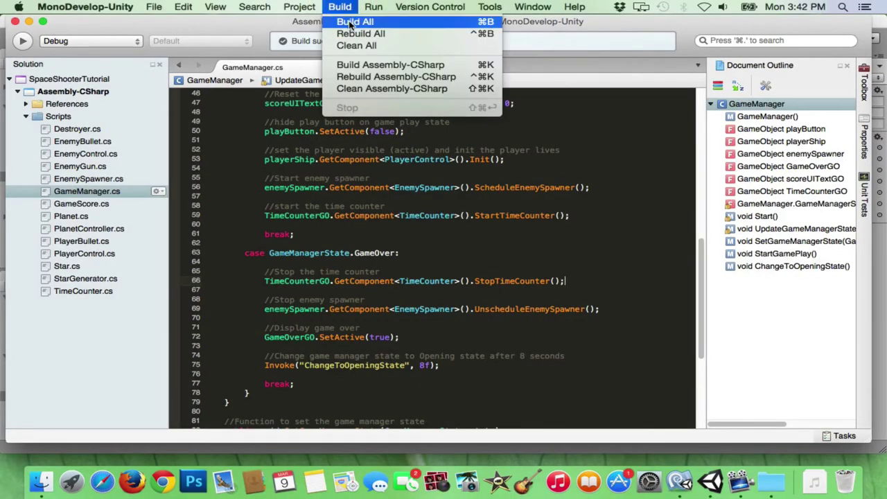
left_click(350, 23)
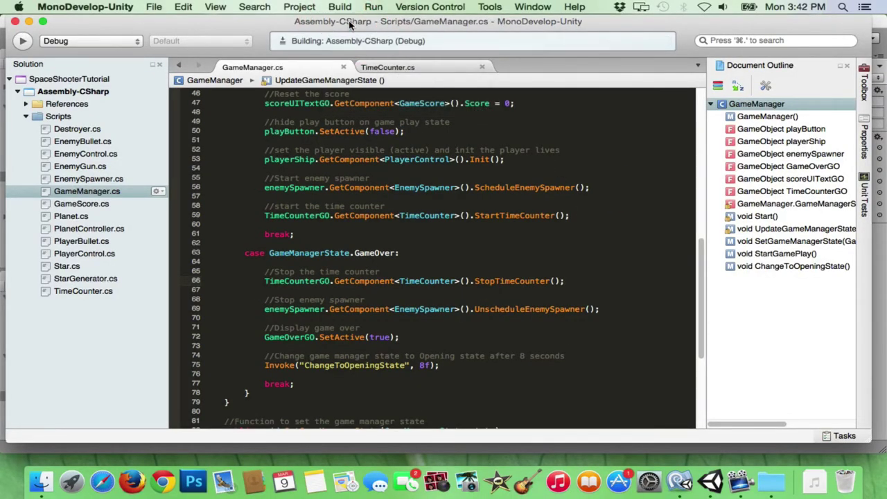
left_click(711, 478)
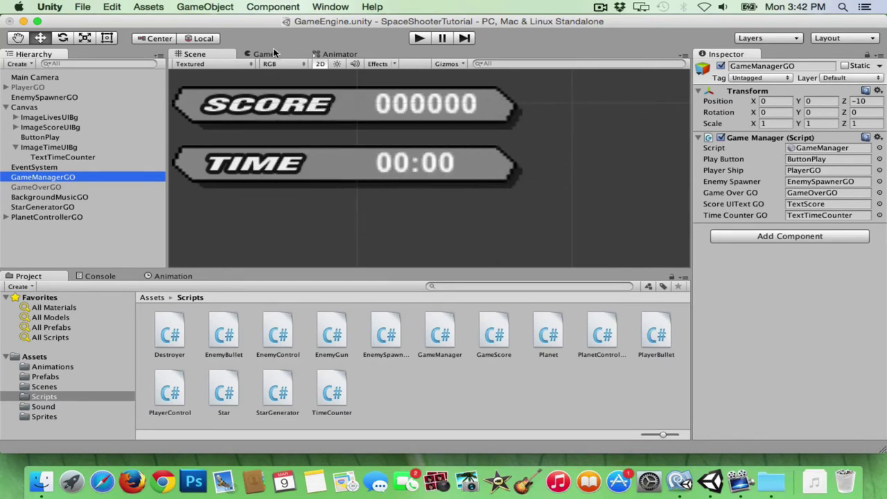
Step: Enter play mode in the Game view and start a round with the PLAY button
left_click(263, 54)
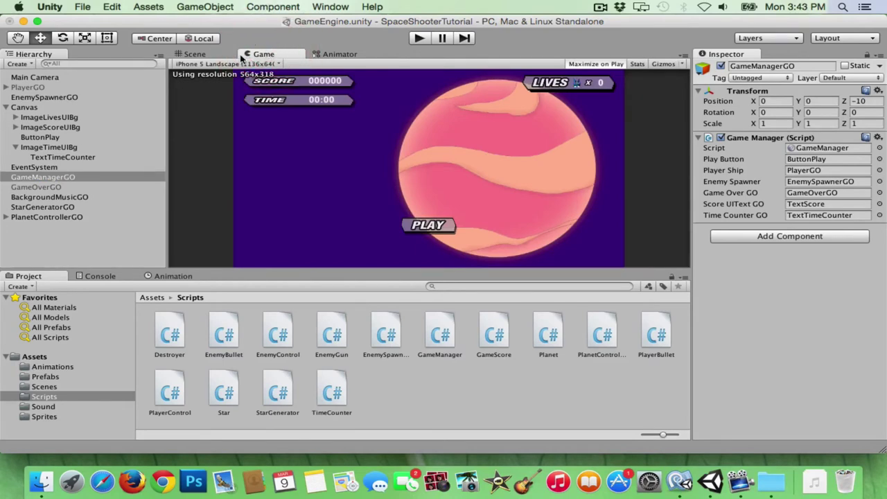
left_click(420, 38)
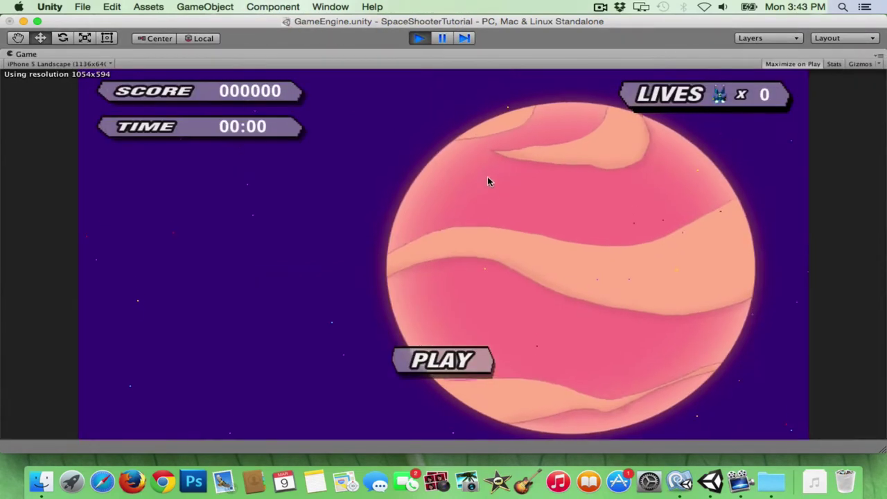
left_click(482, 360)
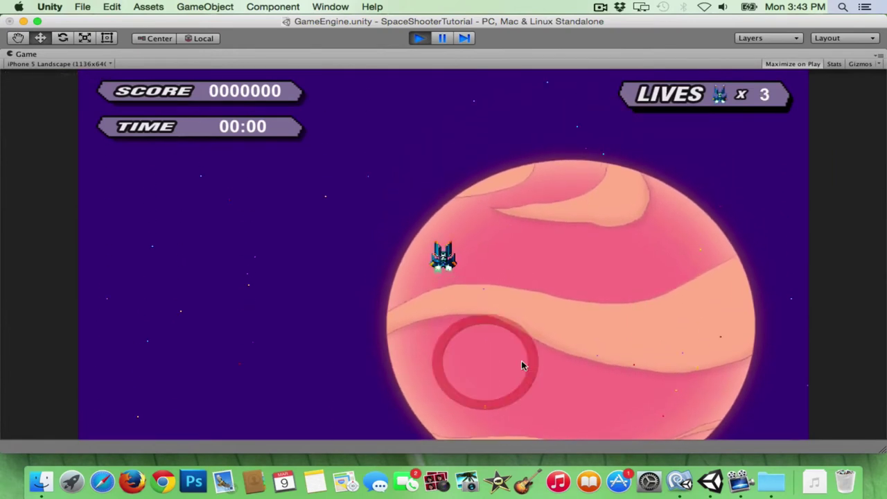
Step: Fly and shoot enemies while the TIME counter runs, then restart after game over and exit play mode
key("Down")
left_click(844, 303)
left_click(843, 303)
key("Down")
key("Up")
left_click(843, 304)
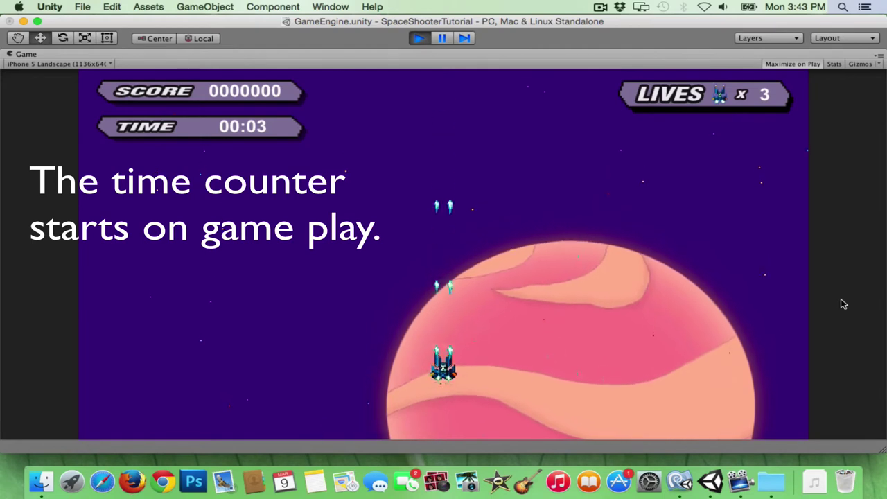
key("Left")
key("Right")
left_click(843, 303)
key("Left")
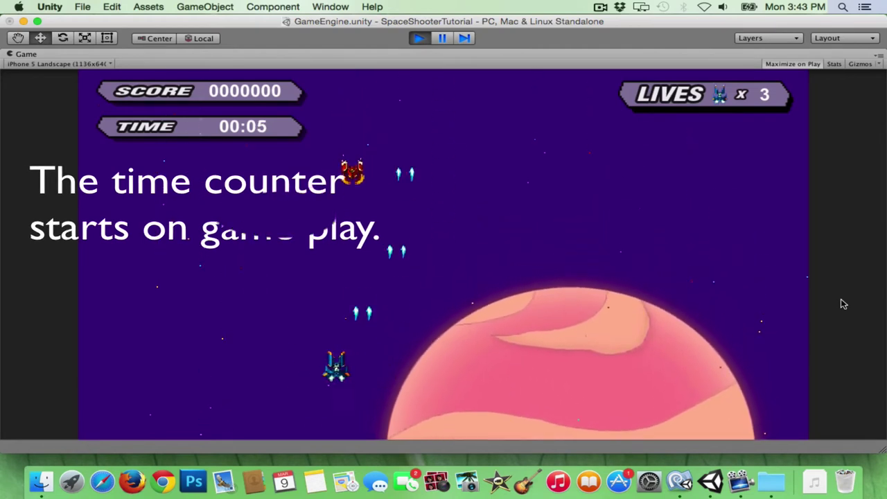
key("Right")
left_click(843, 303)
key("Right")
left_click(844, 303)
left_click(844, 304)
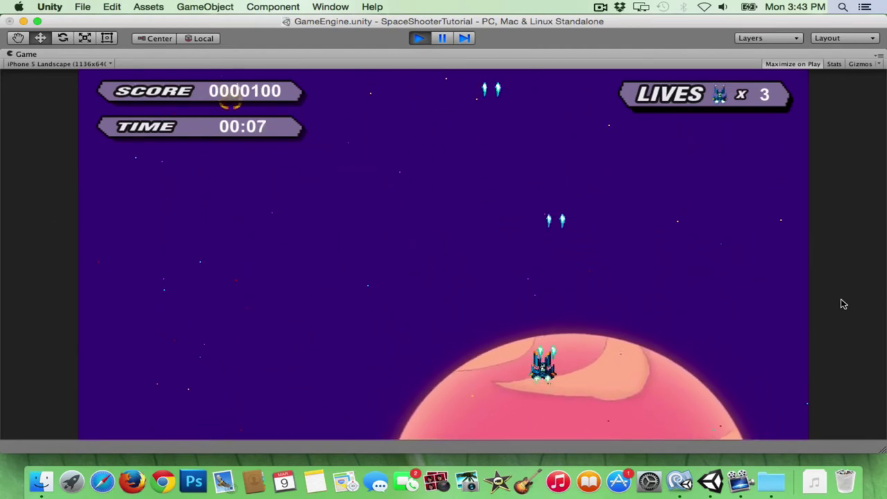
key("Left")
left_click(843, 304)
left_click(843, 303)
left_click(844, 303)
key("Right")
left_click(844, 303)
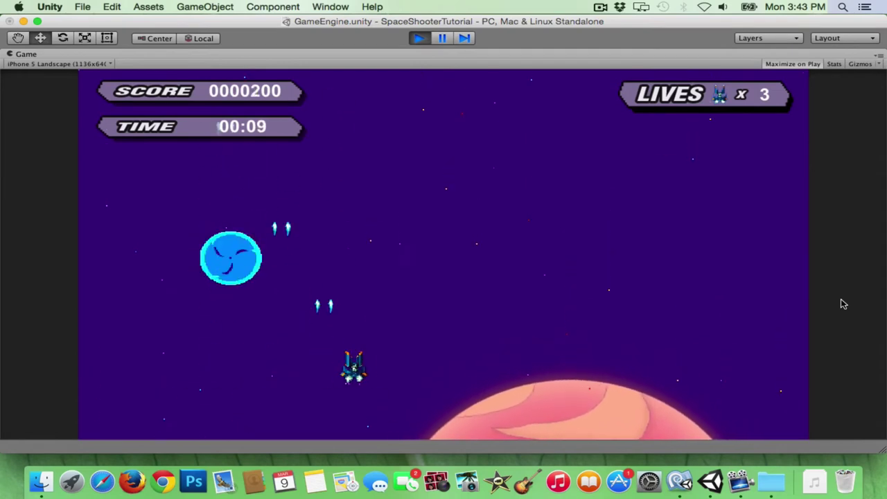
left_click(843, 303)
left_click(843, 304)
key("Right")
left_click(844, 304)
left_click(843, 303)
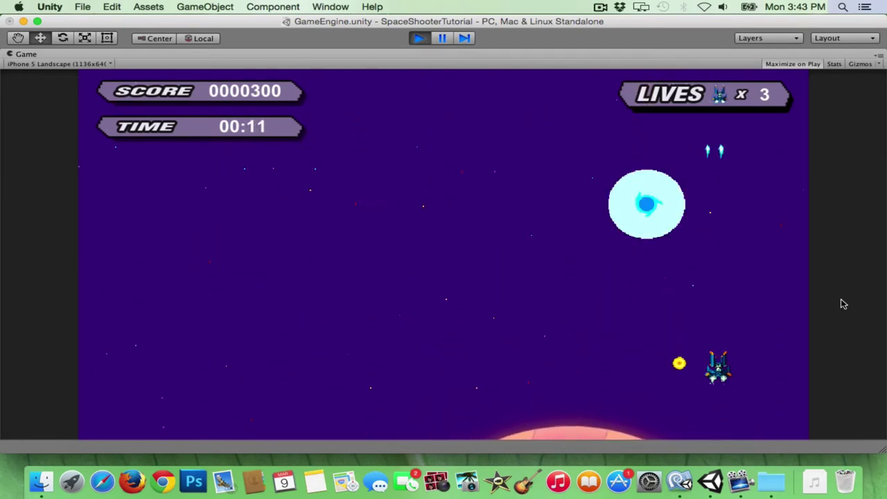
key("Left")
left_click(843, 303)
left_click(844, 304)
key("Left")
left_click(844, 304)
key("Right")
left_click(844, 303)
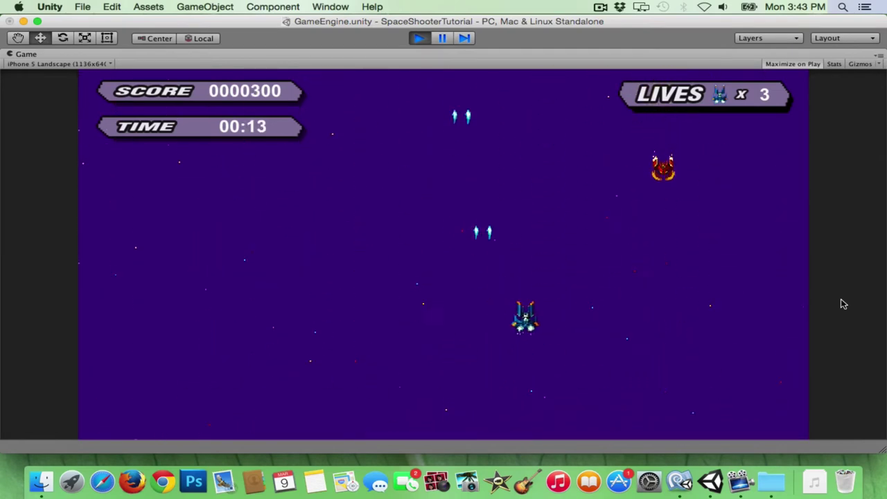
left_click(844, 303)
left_click(843, 303)
key("Right")
left_click(843, 304)
key("Left")
left_click(843, 304)
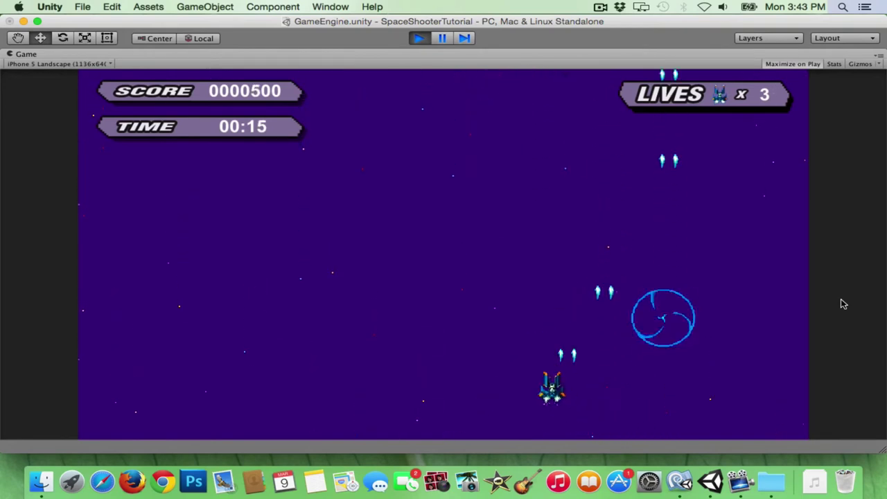
left_click(844, 303)
left_click(843, 304)
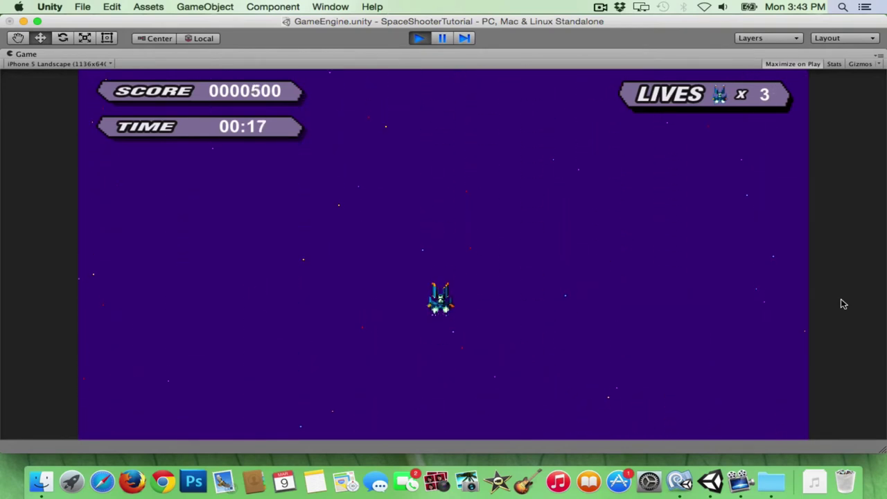
key("Down")
left_click(843, 303)
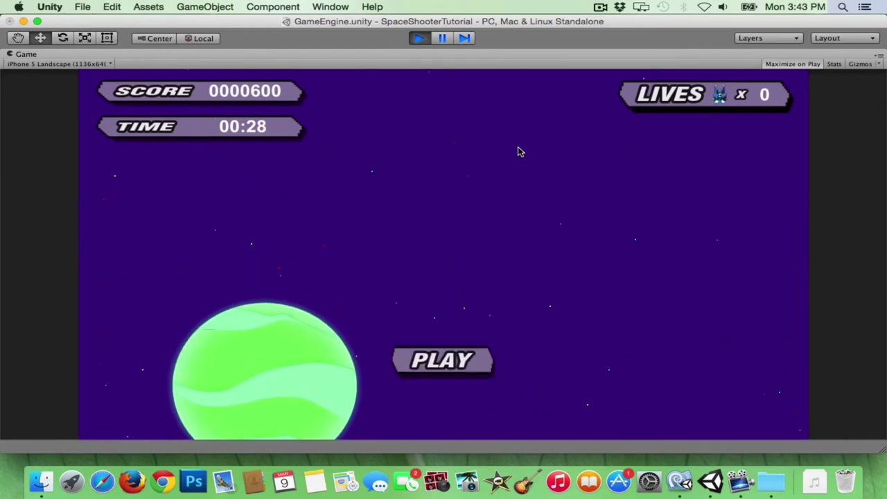
left_click(469, 361)
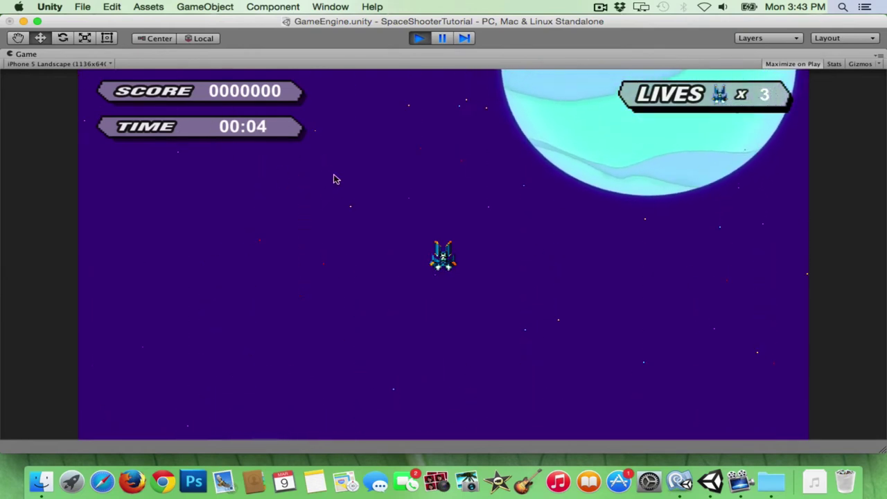
left_click(419, 40)
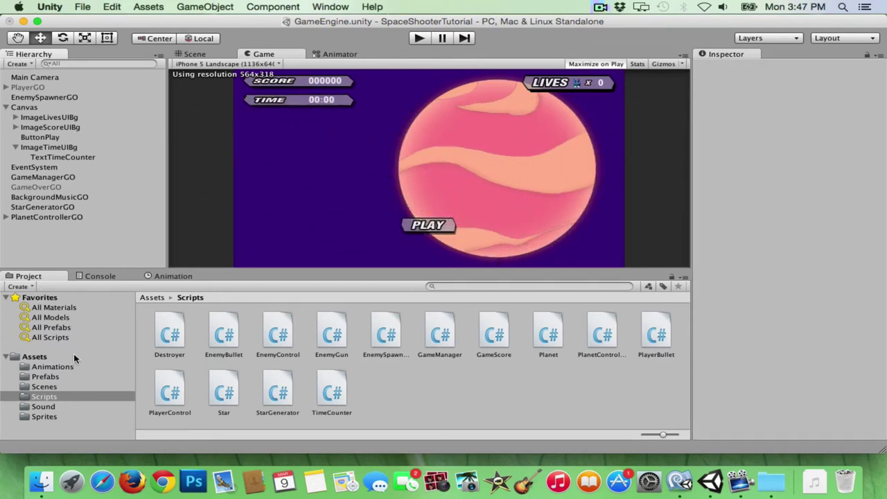
Step: Import gameTitle.png from Finder into the Assets/Sprites folder
left_click(44, 416)
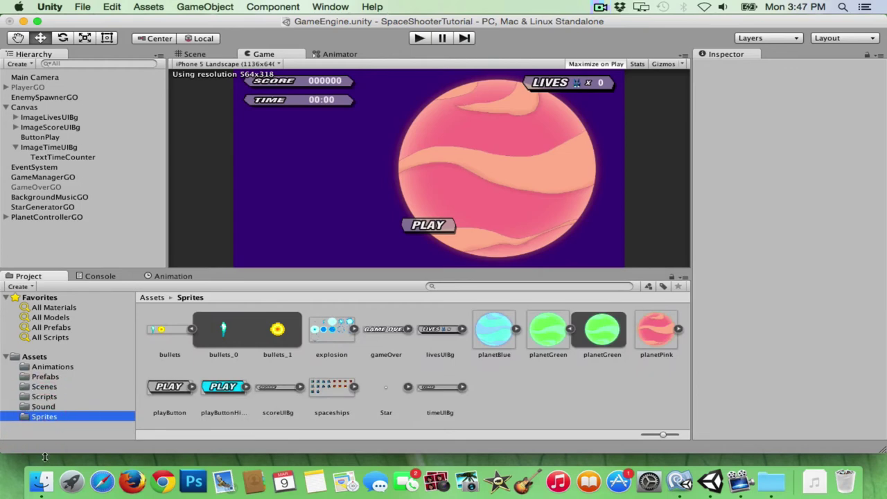
left_click(48, 487)
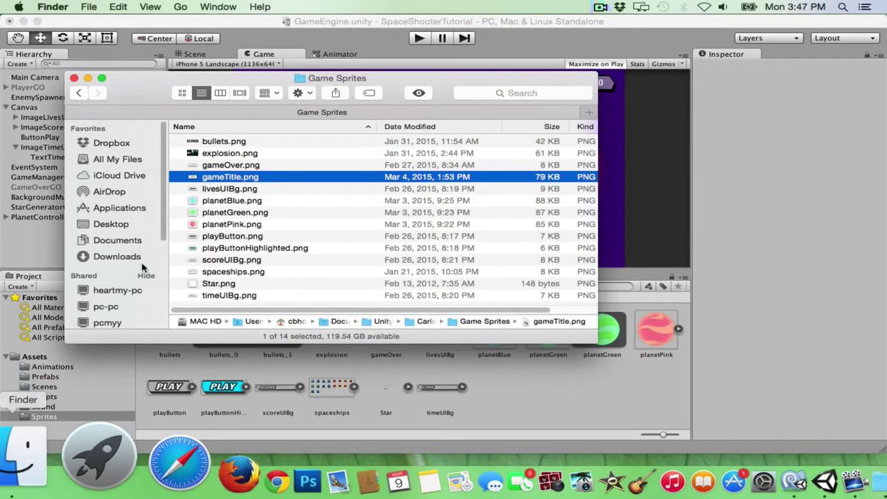
left_click_drag(206, 178, 524, 407)
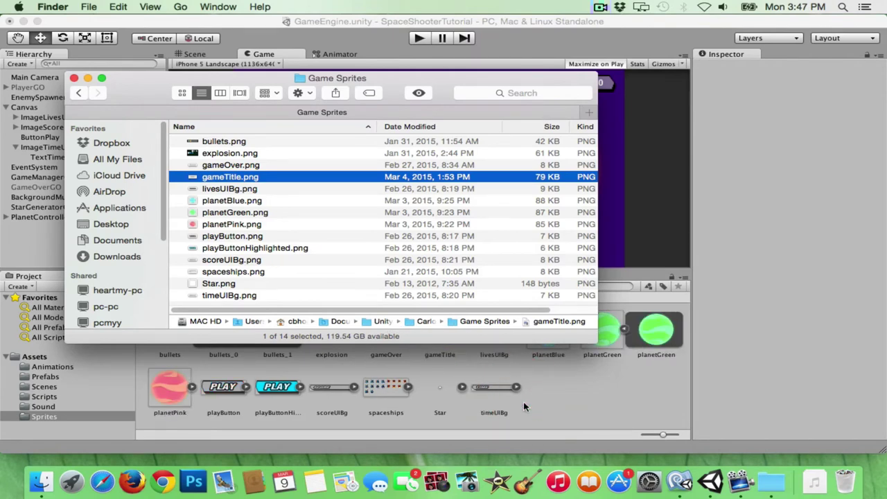
left_click(585, 408)
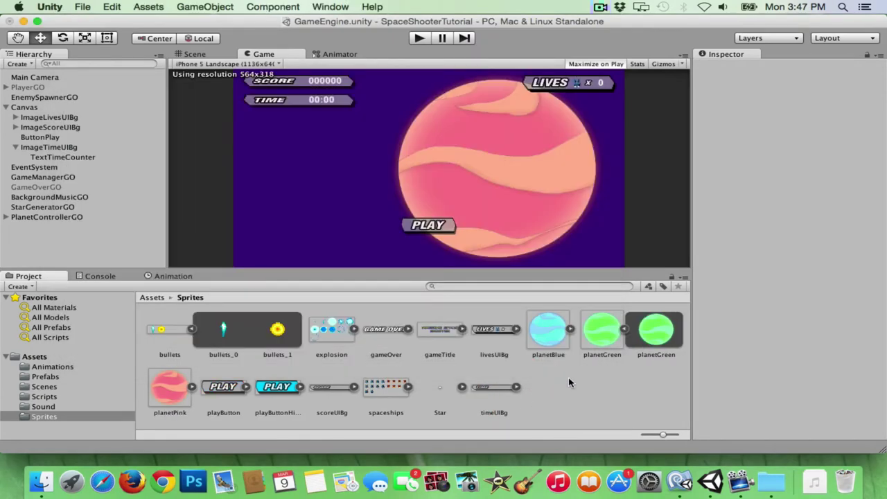
Step: Set the gameTitle texture Format to Truecolor and apply the import settings
left_click(439, 329)
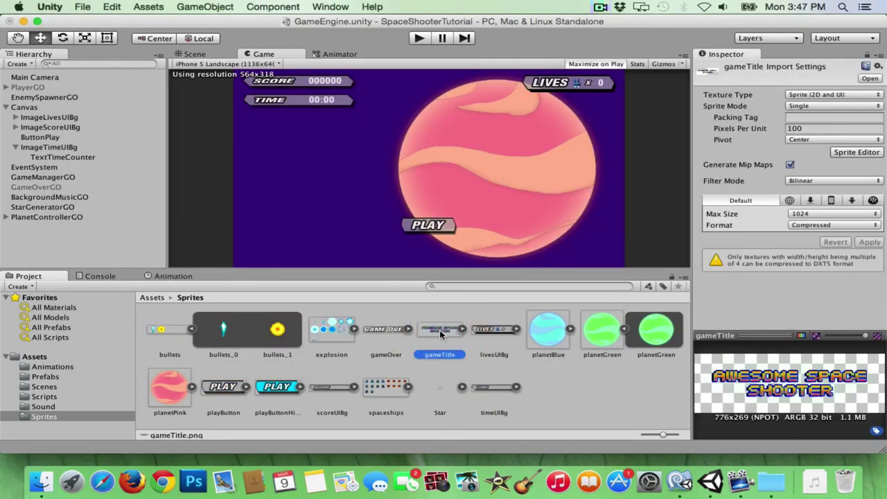
left_click(810, 227)
left_click(810, 248)
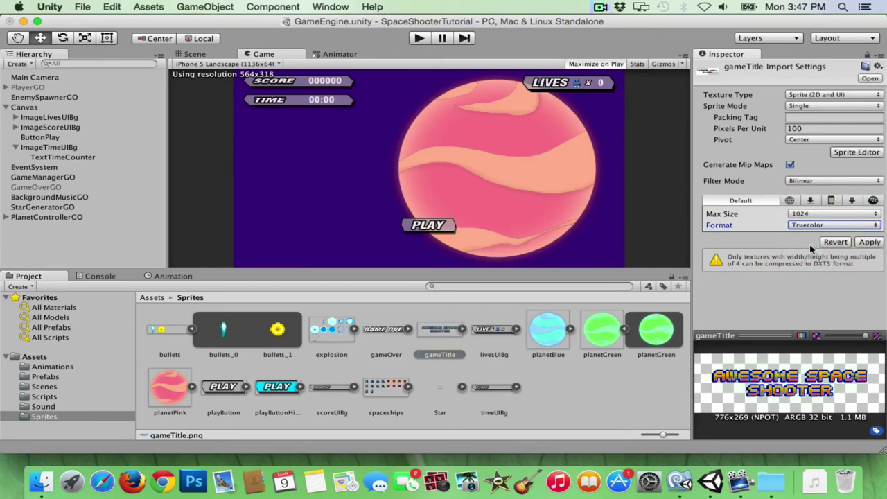
left_click(869, 242)
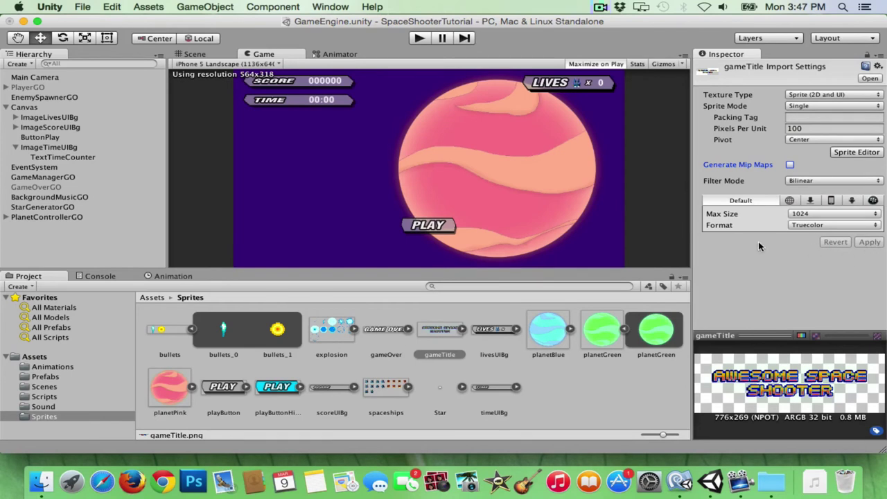
left_click(215, 56)
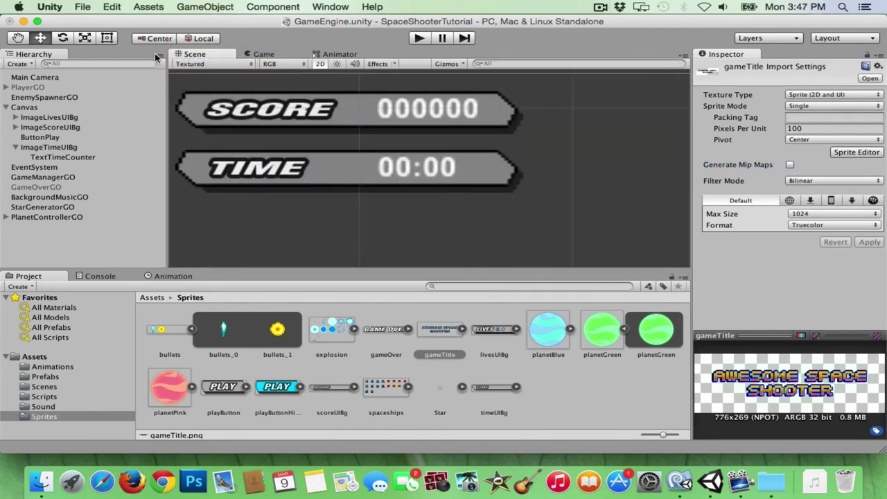
Step: Add the gameTitle sprite to the Hierarchy and name it GameTitleGO
left_click(7, 107)
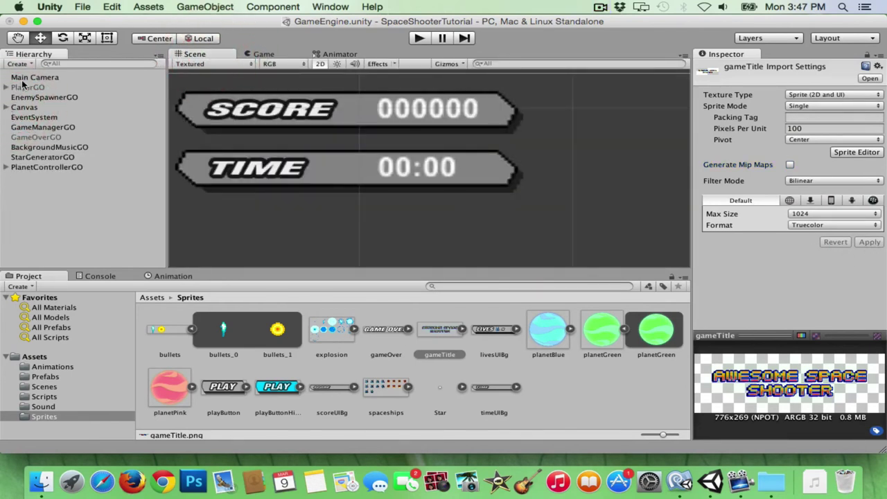
left_click(27, 77)
scroll(334, 196, "up", 2)
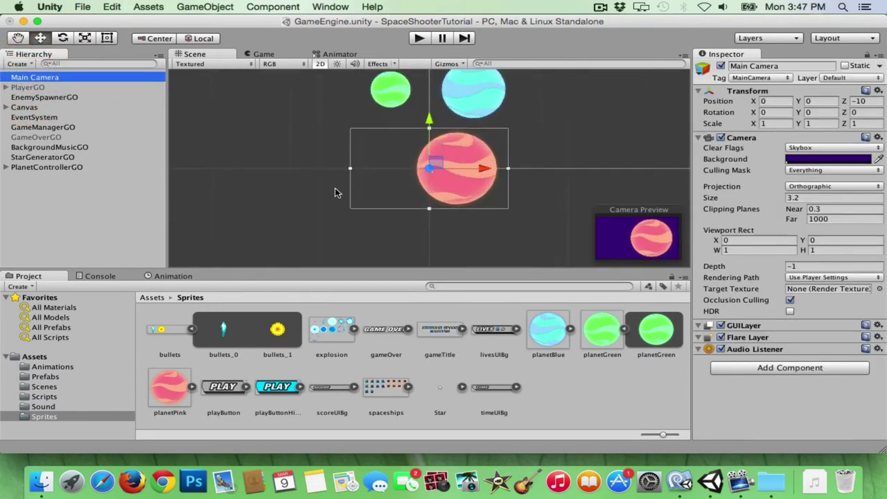
scroll(333, 192, "up", 2)
scroll(295, 192, "up", 2)
scroll(280, 184, "up", 1)
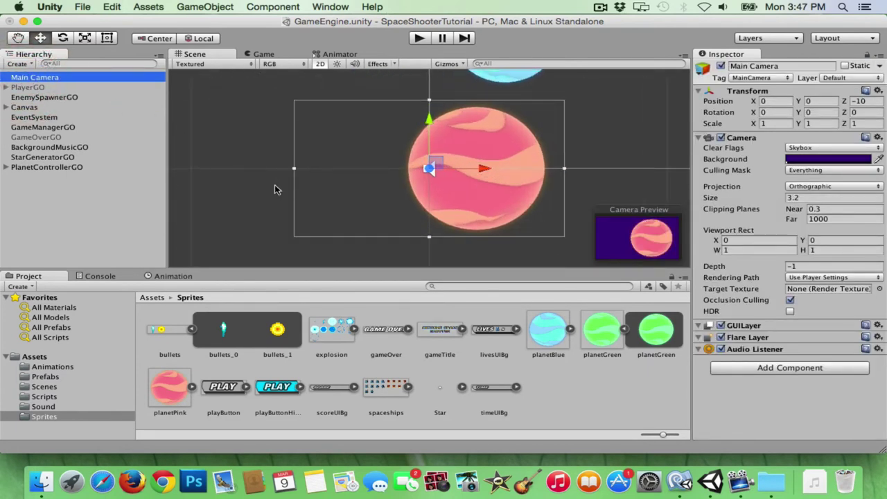
scroll(273, 185, "up", 1)
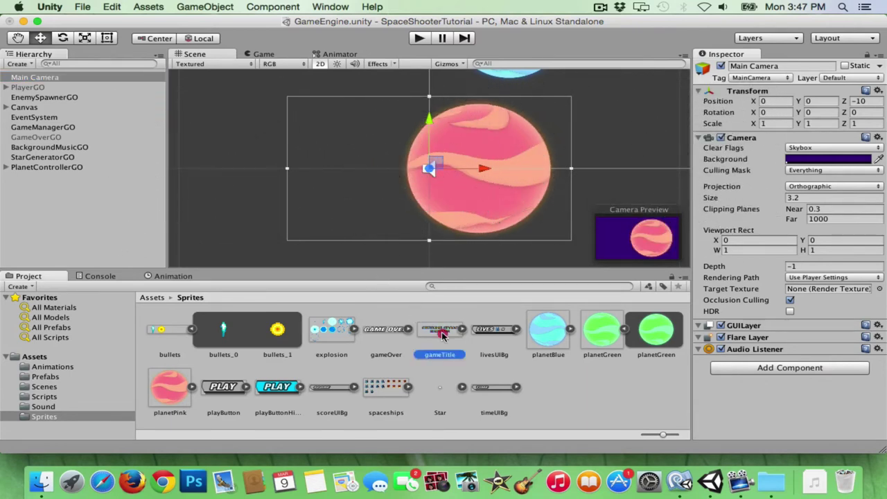
left_click_drag(97, 219, 97, 217)
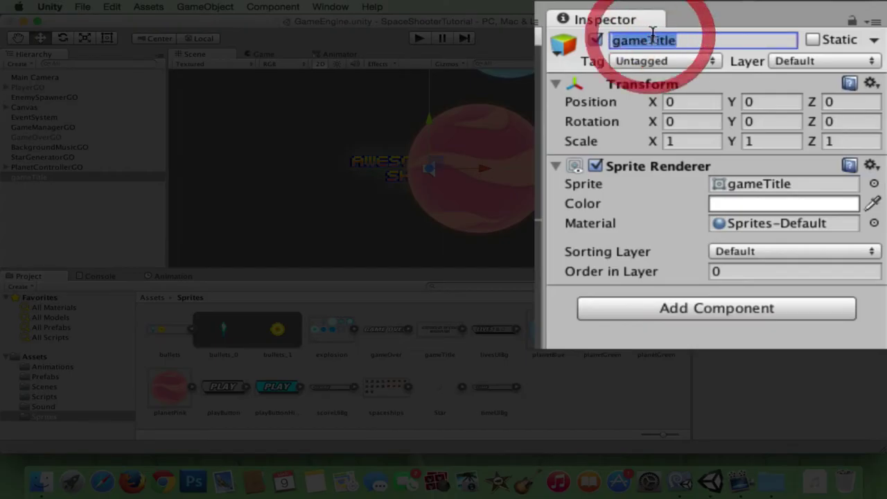
type("Game")
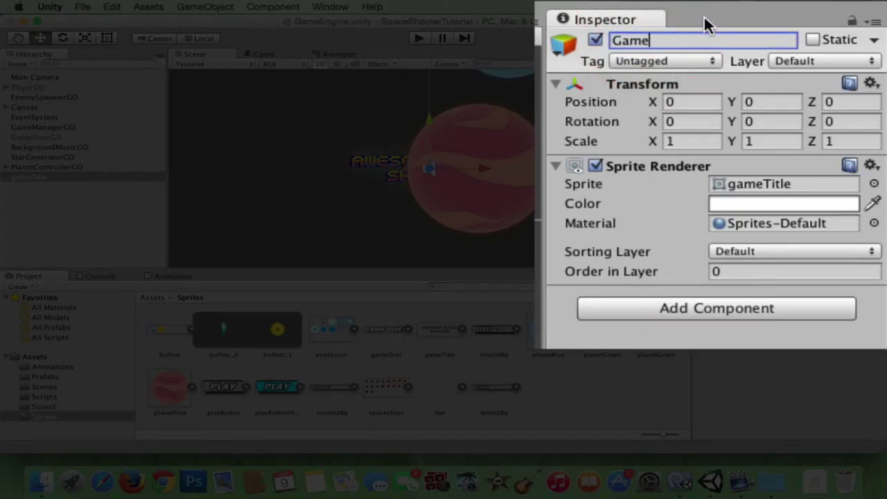
type("TitleGO")
key("Return")
Step: Put GameTitleGO on the Effects sorting layer and move it to Position Y 1.28, above PLAY
left_click(750, 246)
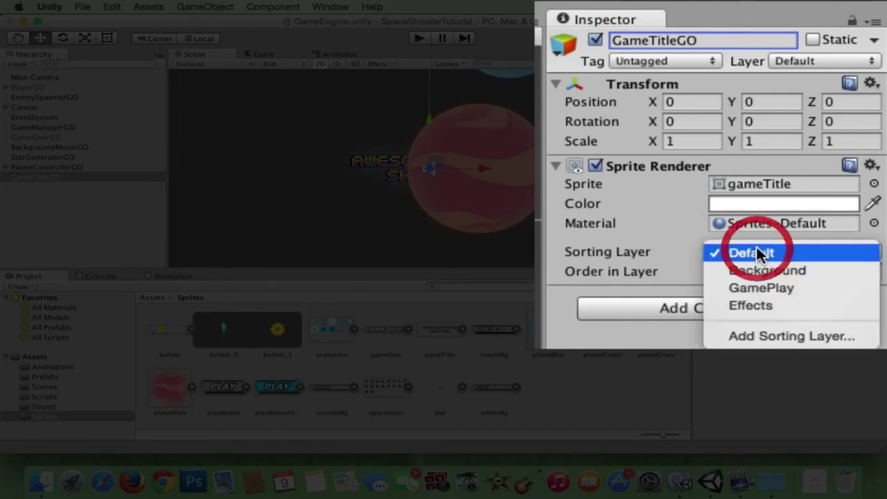
left_click(752, 307)
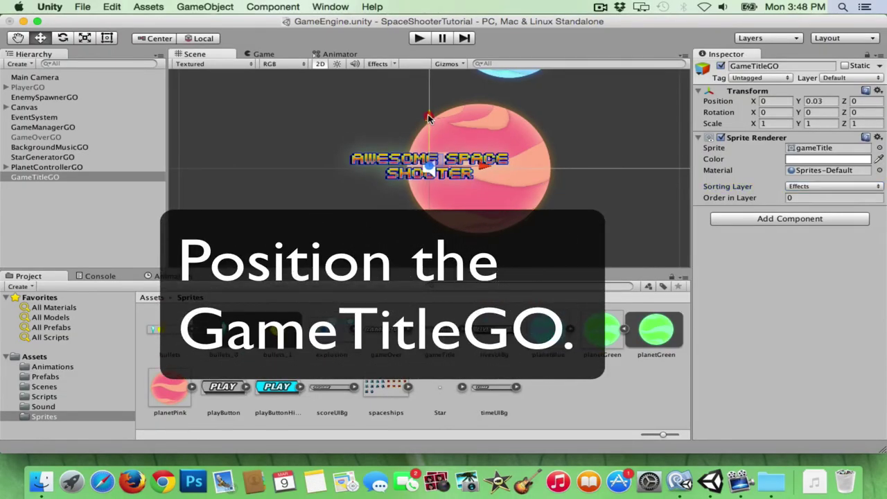
left_click(272, 56)
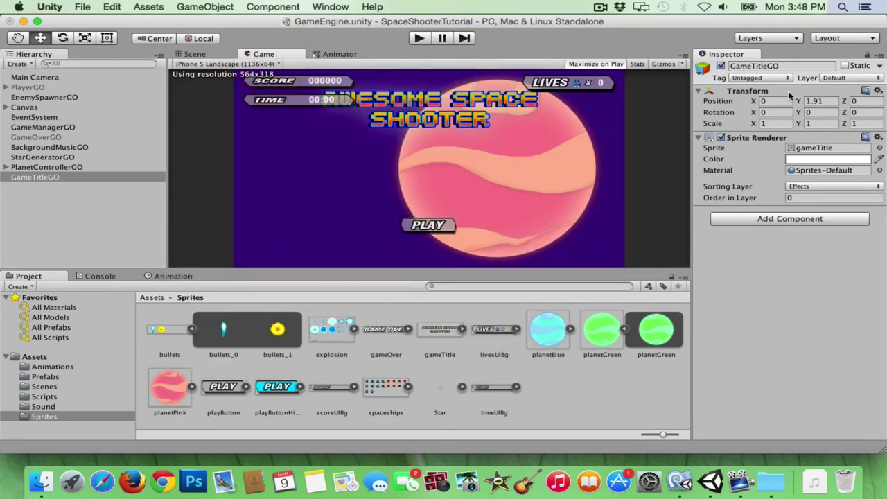
left_click_drag(791, 100, 777, 101)
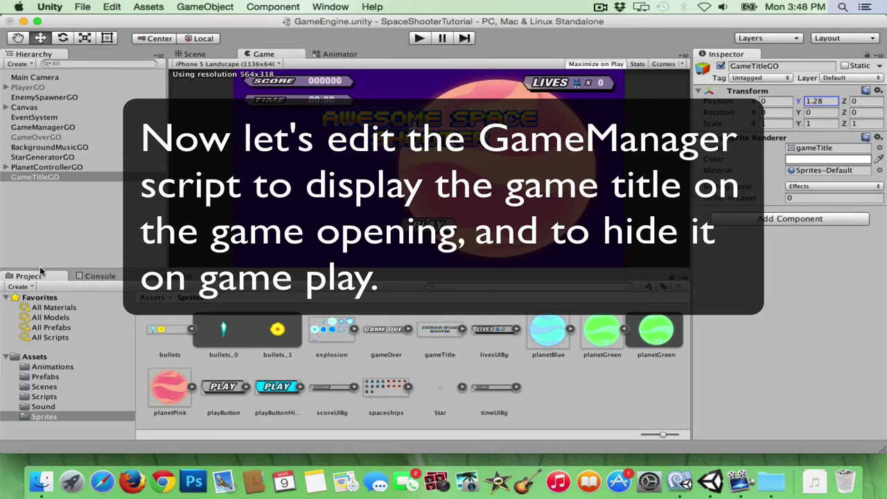
left_click(42, 397)
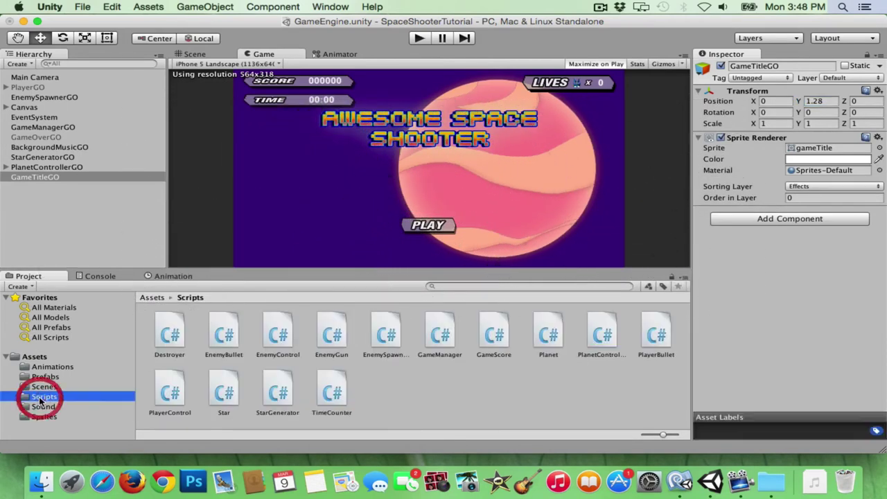
Step: Open GameManager.cs and declare a new public GameObject GameTitleGO field
left_click(441, 339)
double_click(438, 338)
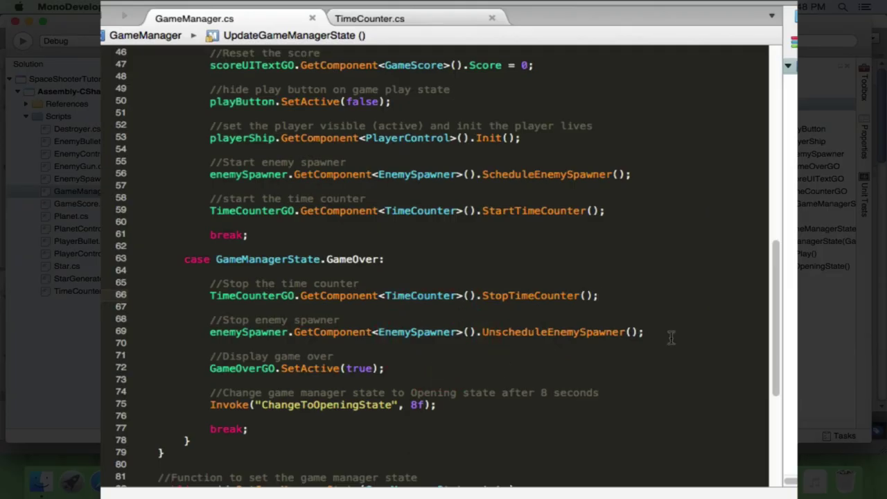
left_click_drag(776, 338, 777, 109)
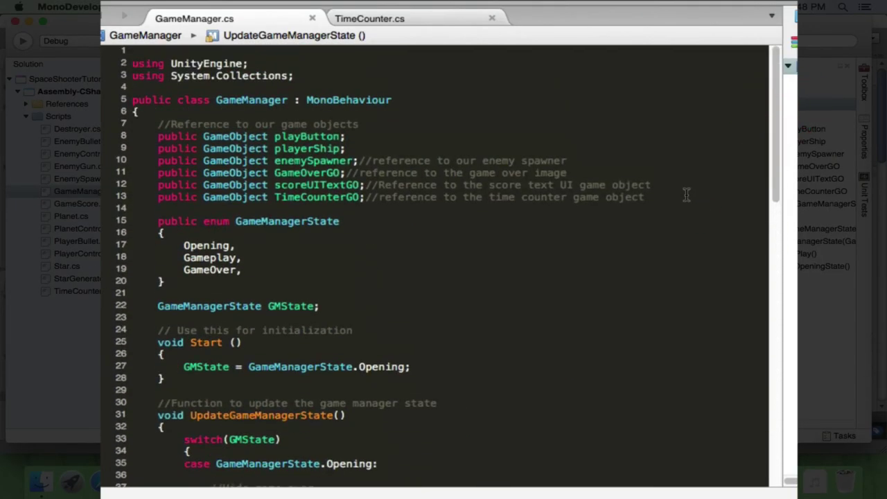
key("Return")
type("public G")
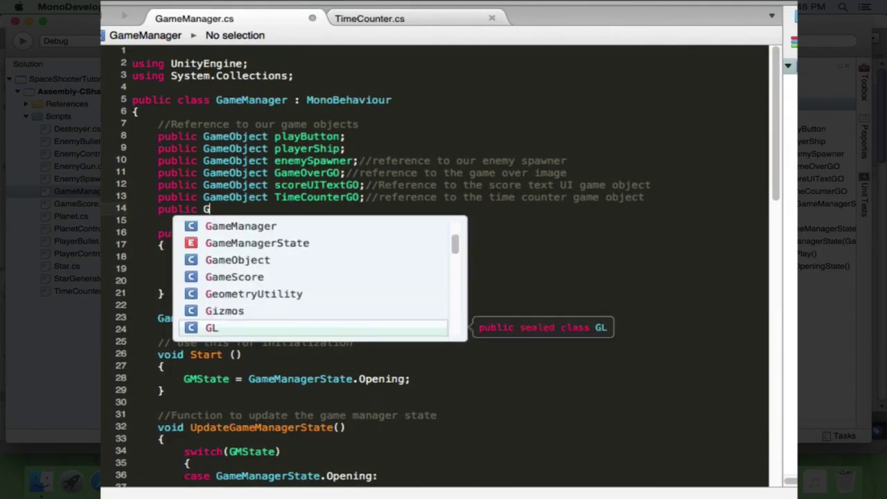
type("ameObject GameTitleGO;//reference to the GameTitleGO")
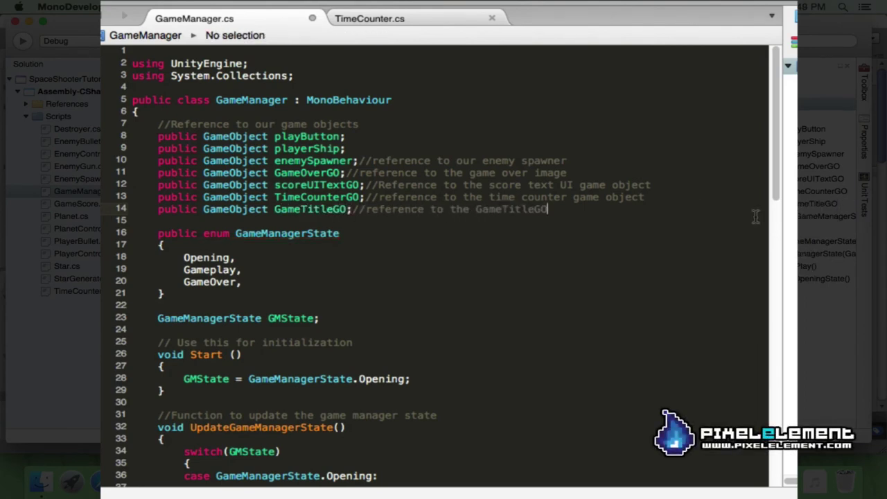
Step: In the Opening state, add a display-title comment and GameTitleGO.SetActive(true);
left_click_drag(776, 184, 774, 277)
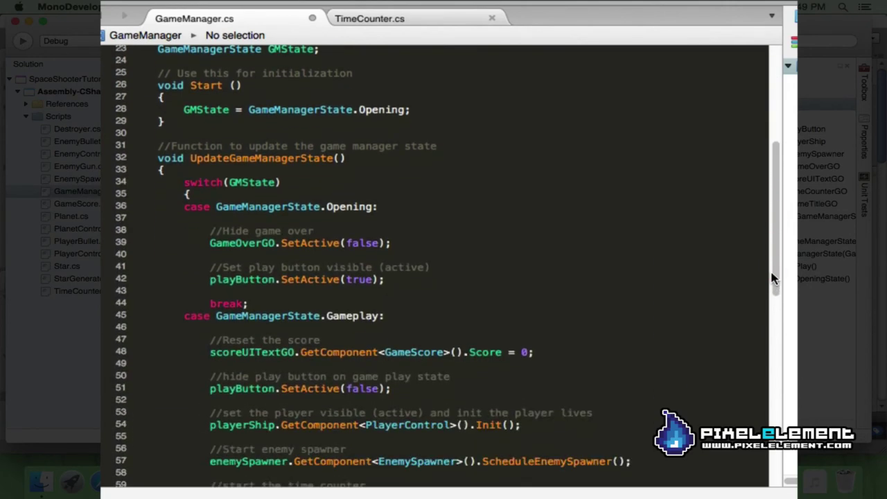
left_click(428, 244)
key("Return")
key("Return")
type("//Display the game title")
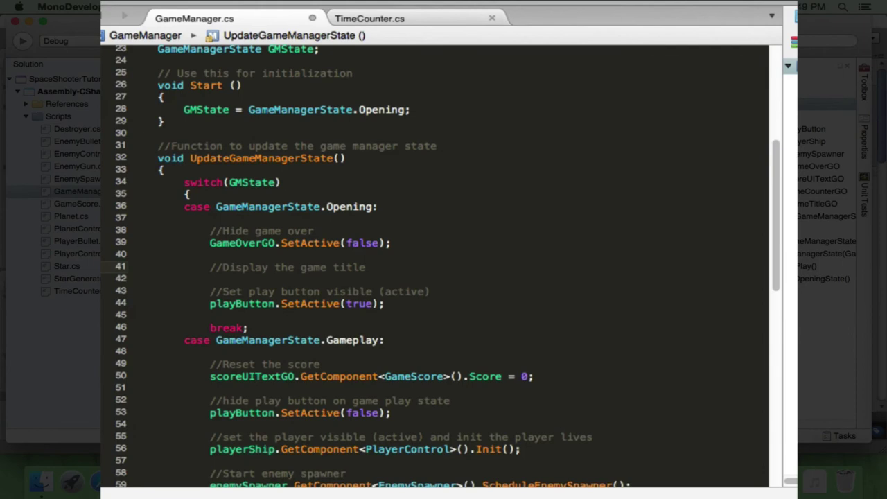
key("Return")
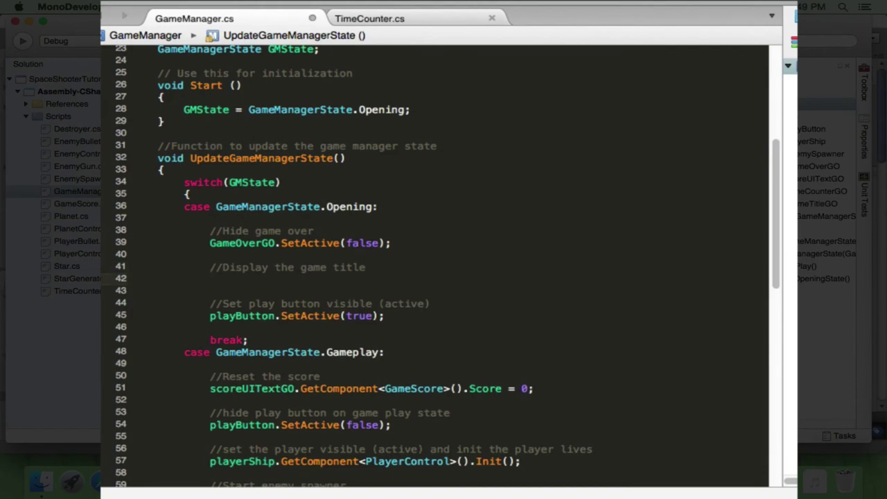
type("GameT")
key("Return")
type(".seta")
key("Return")
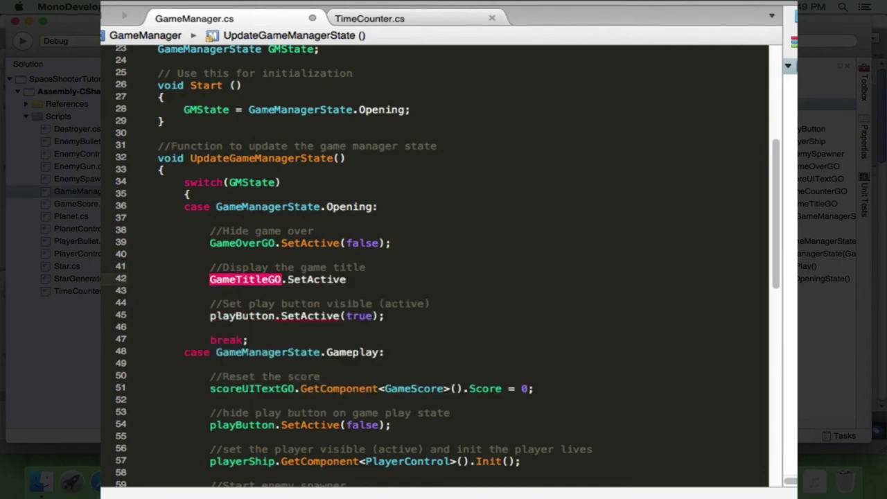
type("(tru")
key("Return")
type(";")
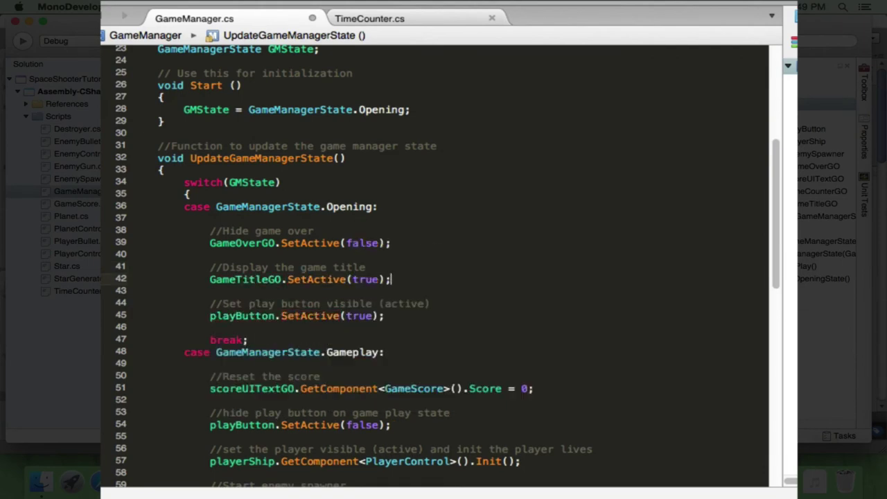
Step: In the Gameplay state, add a //title comment and GameTitleGO.SetActive(false)
left_click_drag(776, 222, 782, 266)
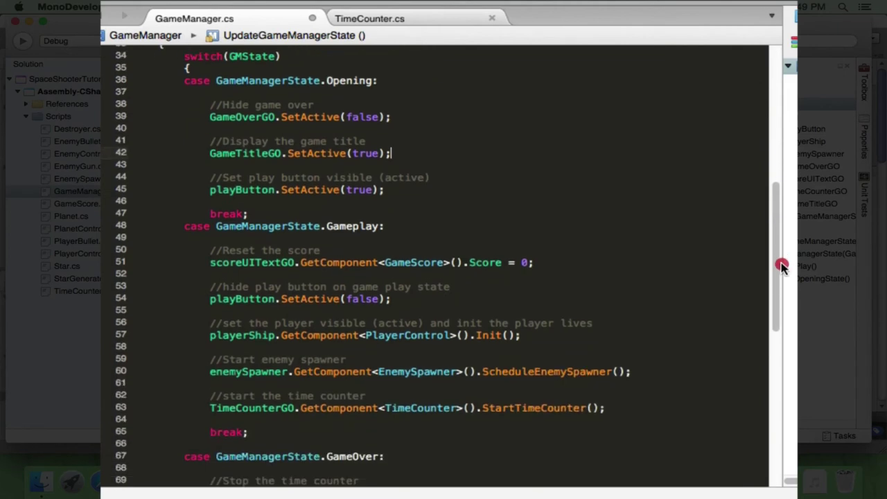
left_click(430, 300)
key("Return")
key("Return")
type("//hide the")
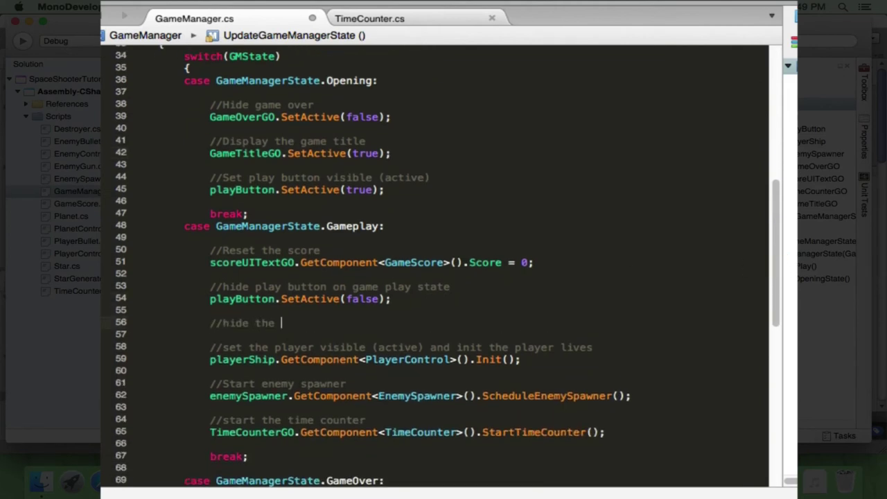
type("title")
key("Return")
type("GameTi")
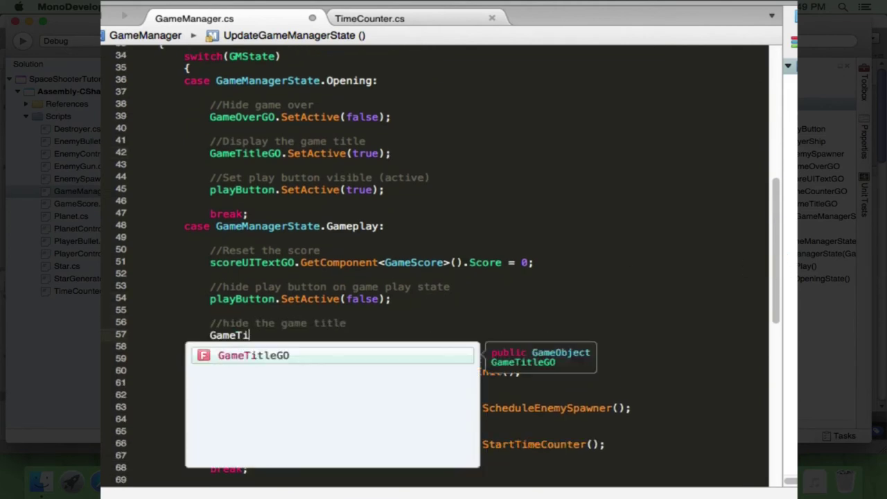
key("Return")
type(".SetActive(")
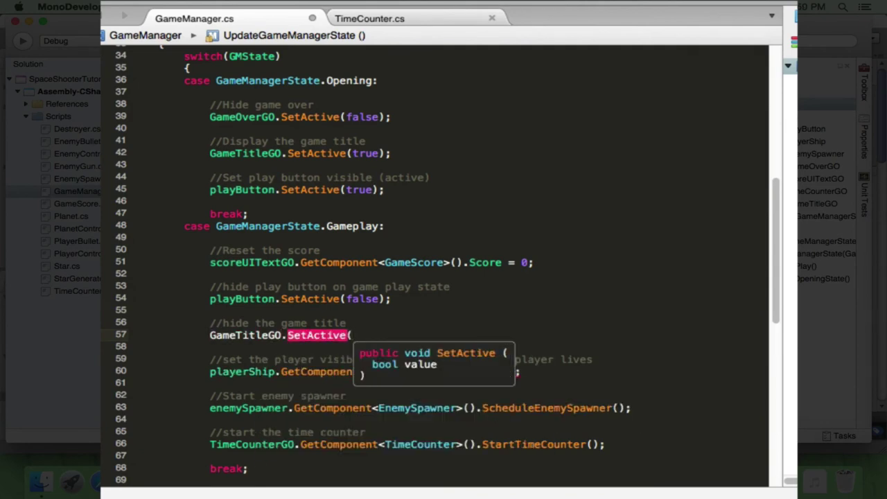
type("false);")
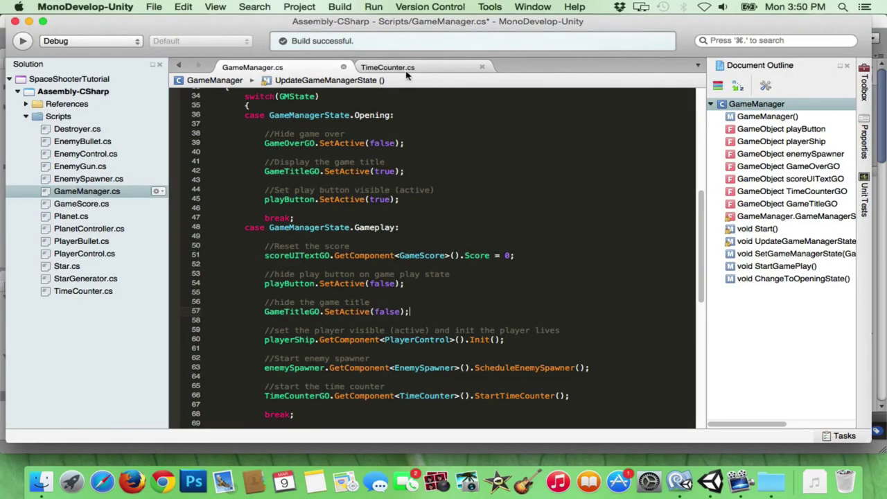
Step: Run Build > Build All to compile the scripts
left_click(337, 6)
left_click(341, 24)
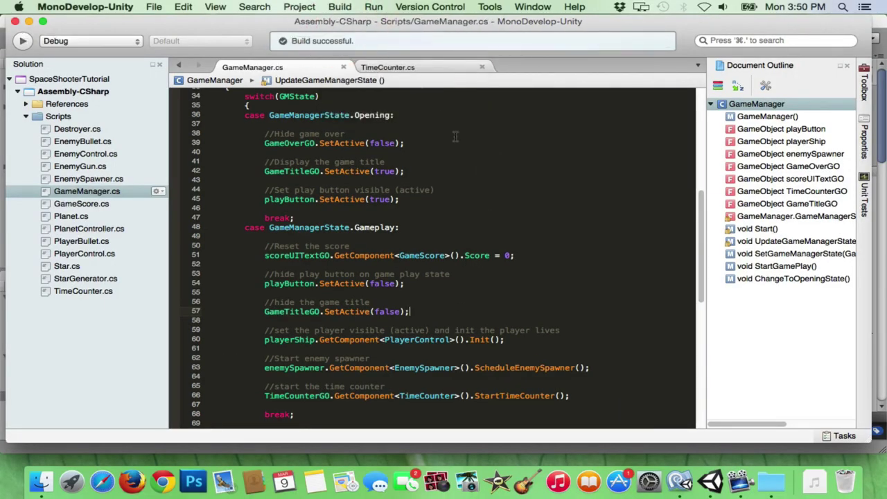
left_click(682, 477)
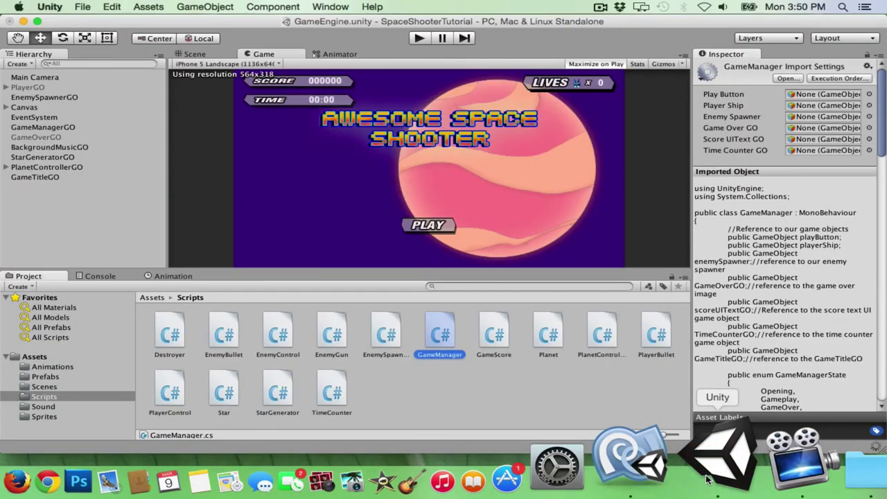
Step: Assign GameTitleGO to GameManagerGO's Game Title GO field and start Play mode
left_click(51, 129)
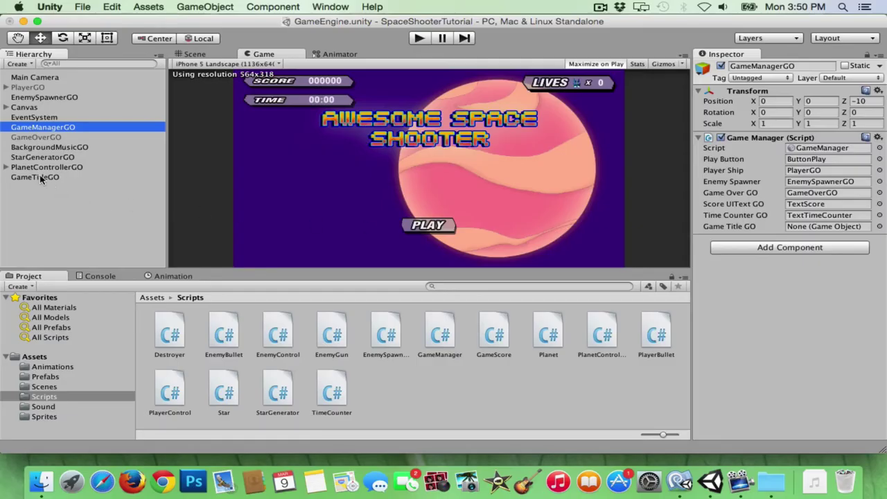
left_click_drag(62, 180, 713, 215)
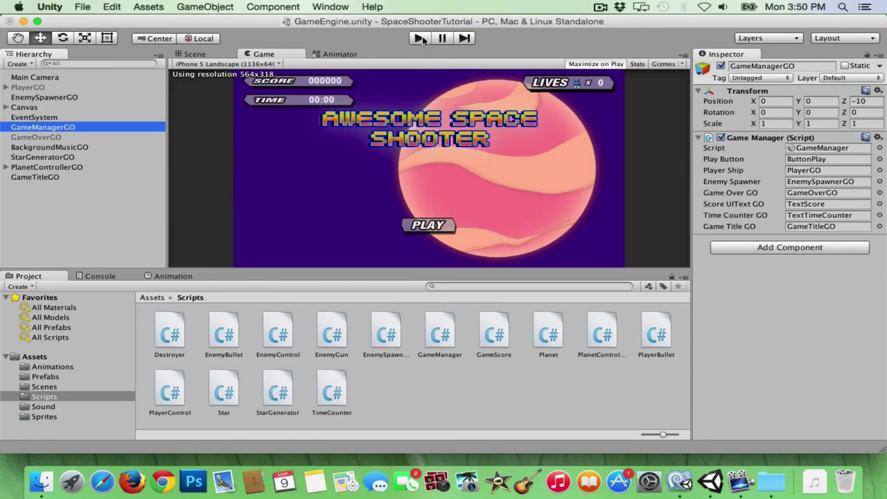
left_click(422, 39)
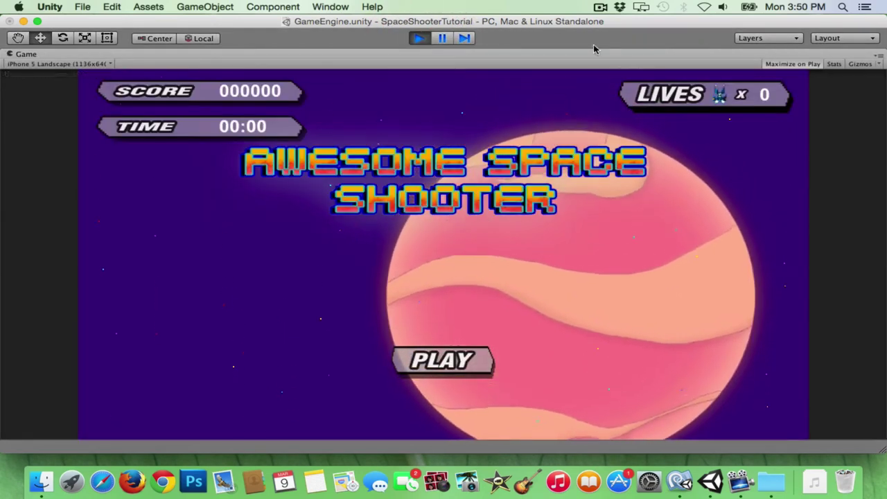
Step: Start a round from PLAY and steer the ship with arrow keys while TIME counts up
left_click(481, 359)
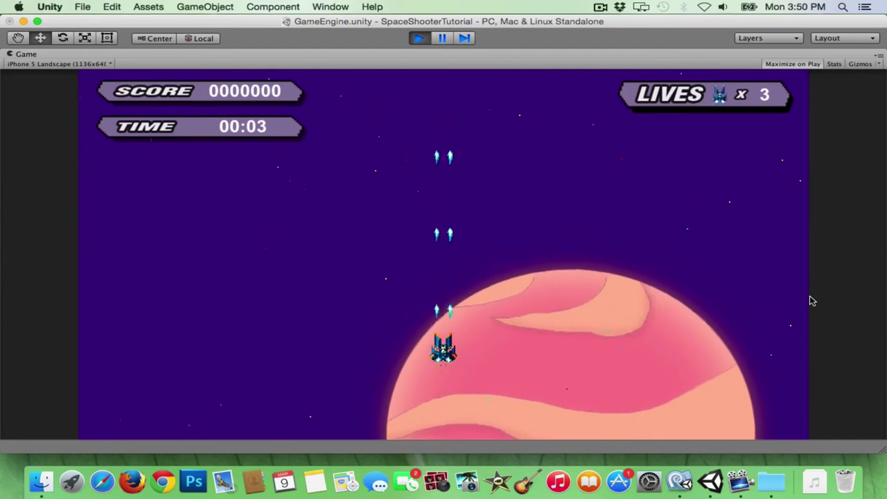
key("Down")
key("Up")
key("Right")
key("Right")
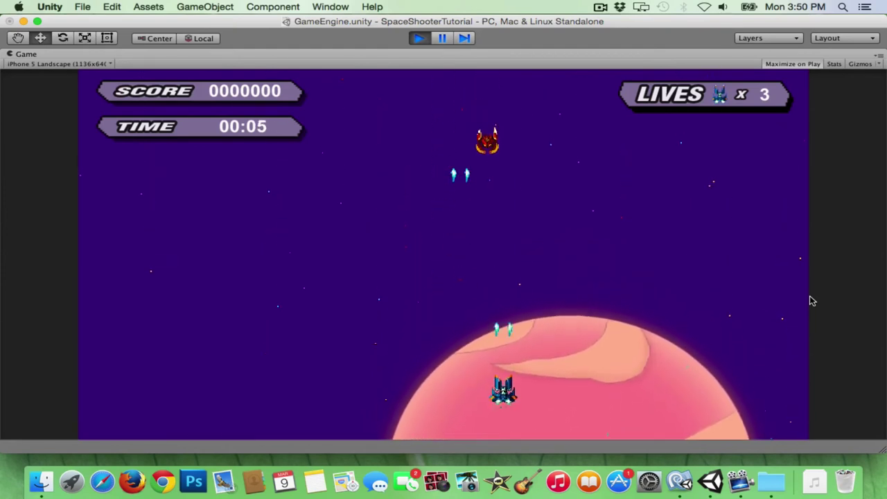
key("Left")
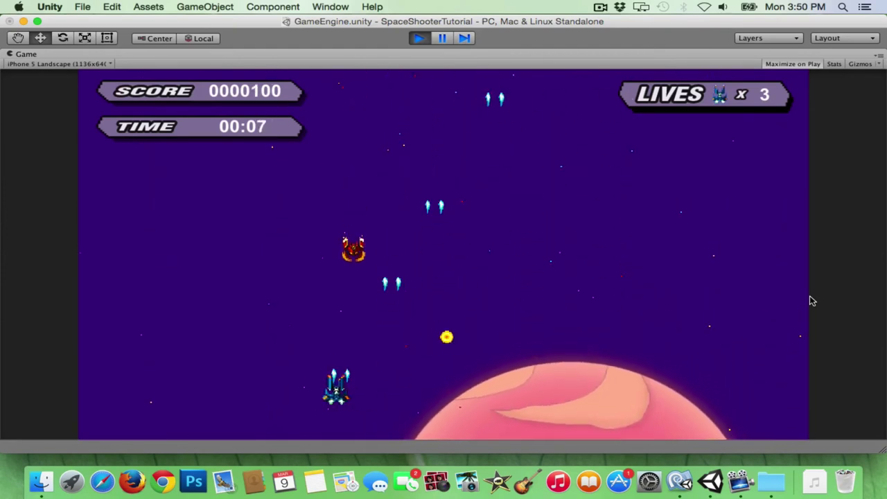
key("Right")
key("Left")
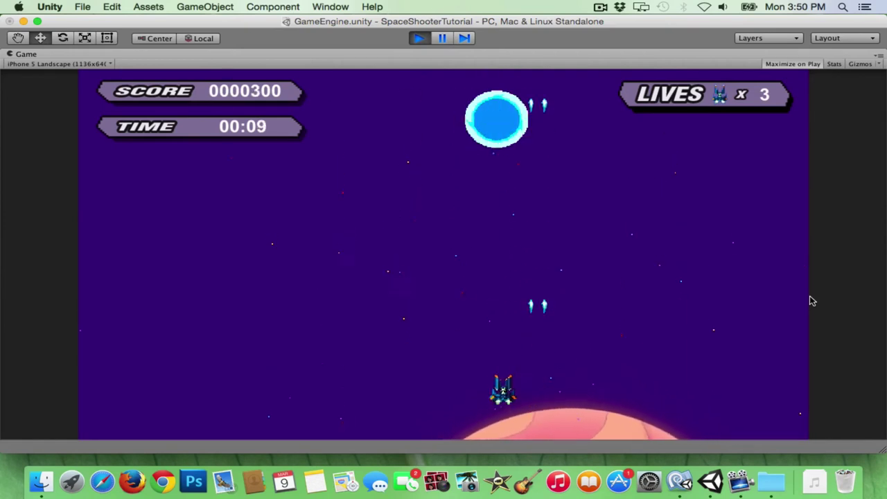
key("Left")
key("Up")
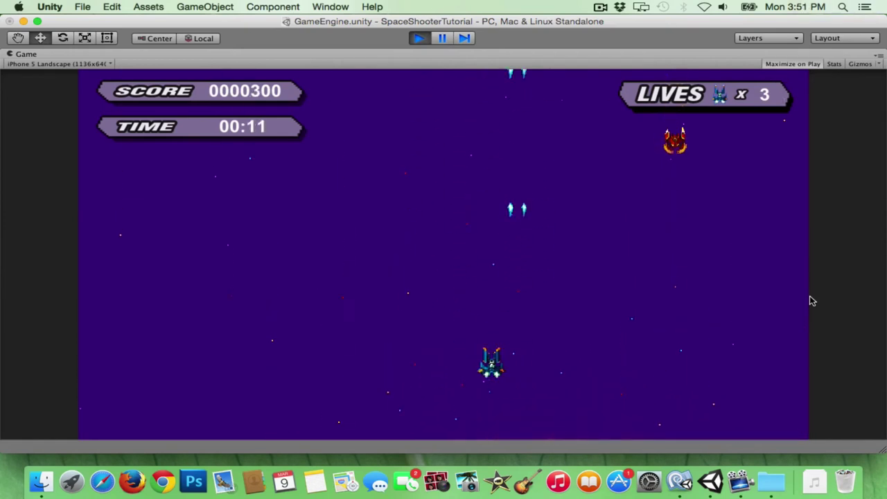
key("Right")
key("Left")
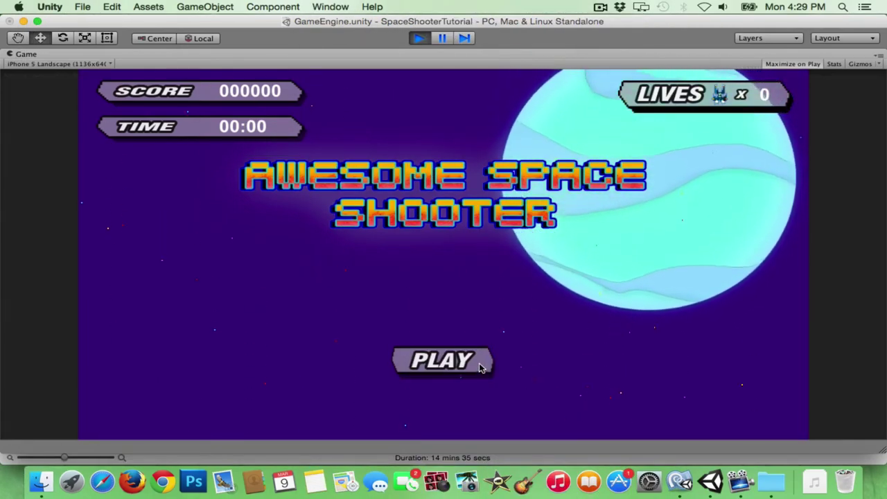
Step: Start a new round and weave the ship left and right, firing at enemies
left_click(482, 366)
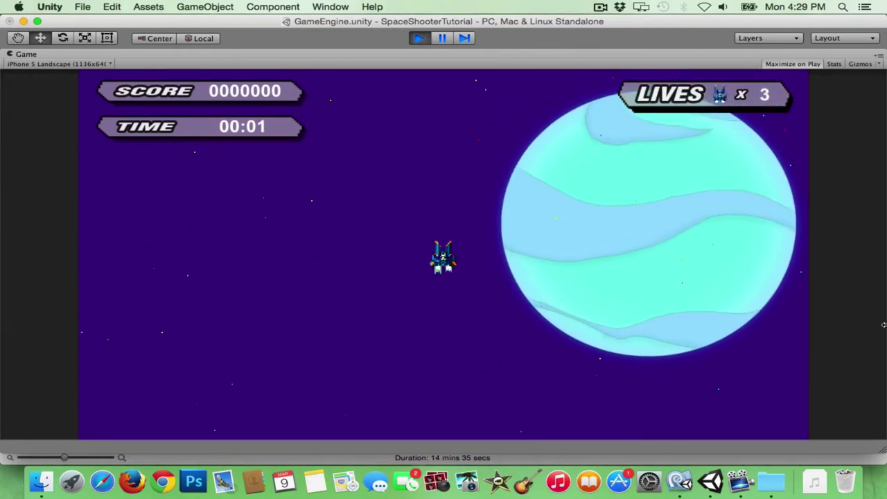
key("Down")
key("Down")
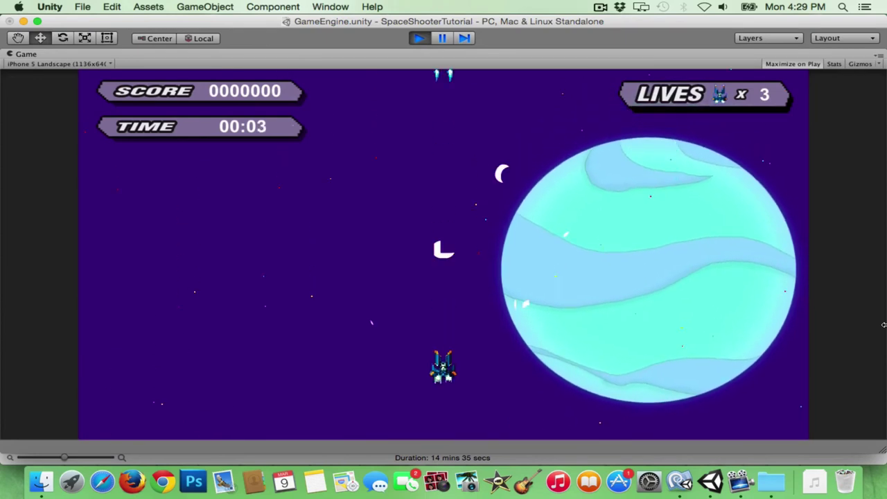
key("Left")
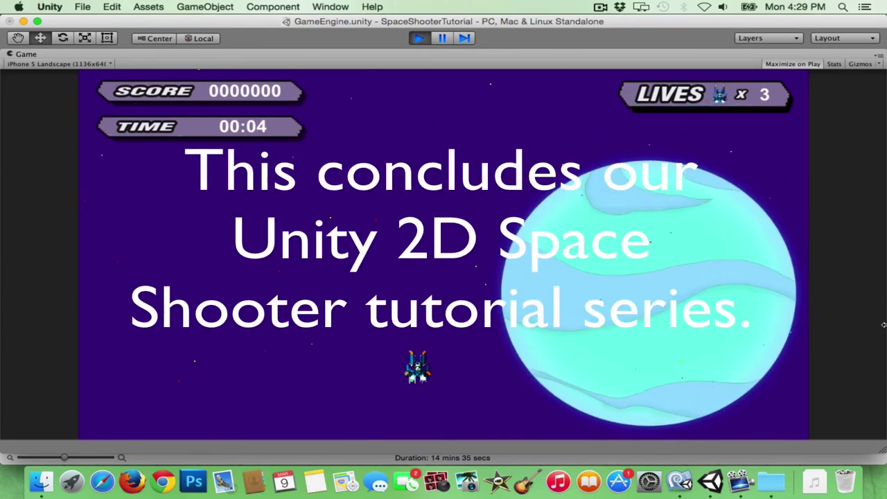
key("Right")
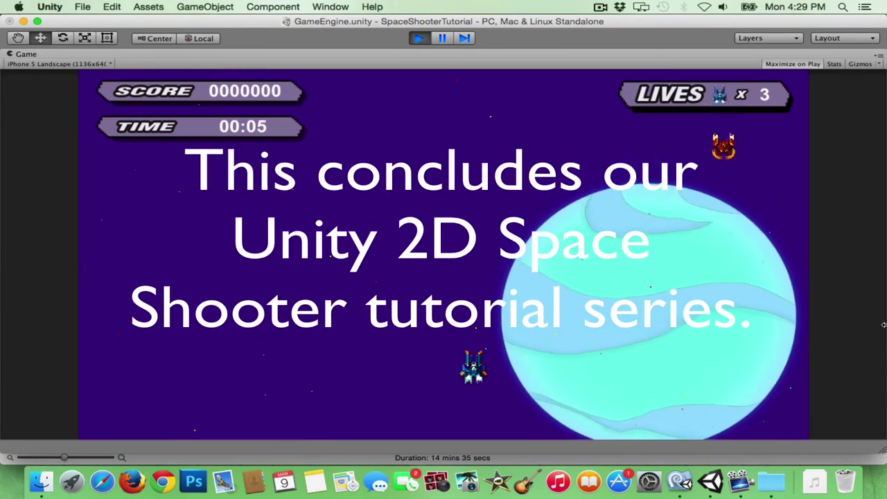
key("Left")
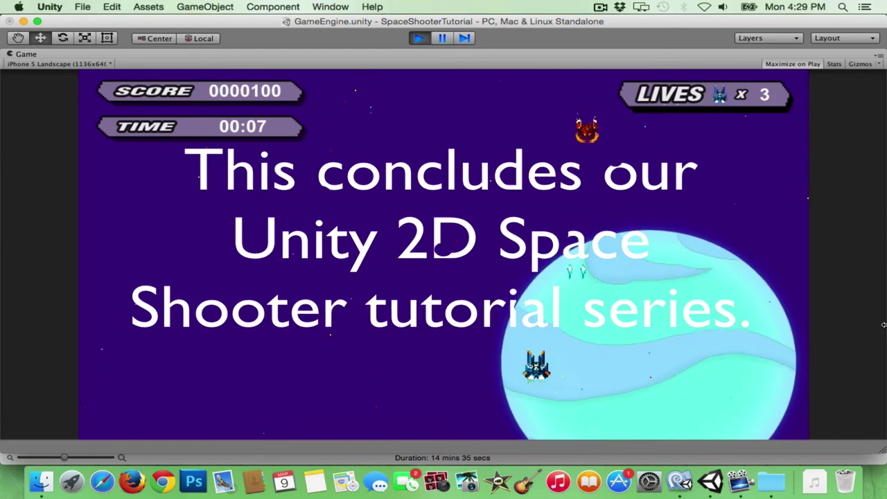
key("Left")
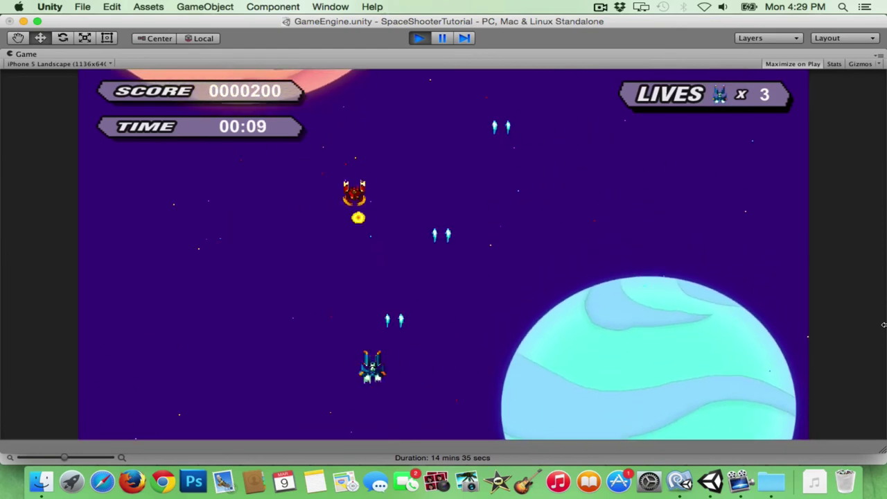
key("Right")
key("Right")
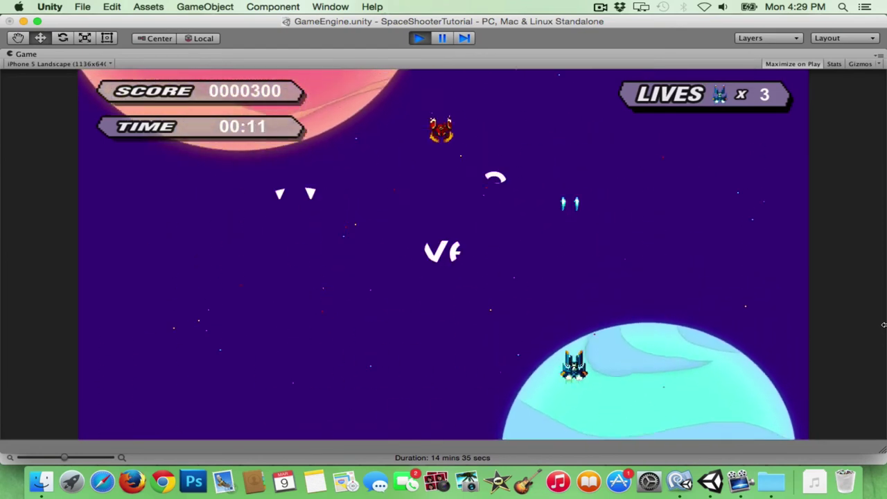
key("Left")
key("Right")
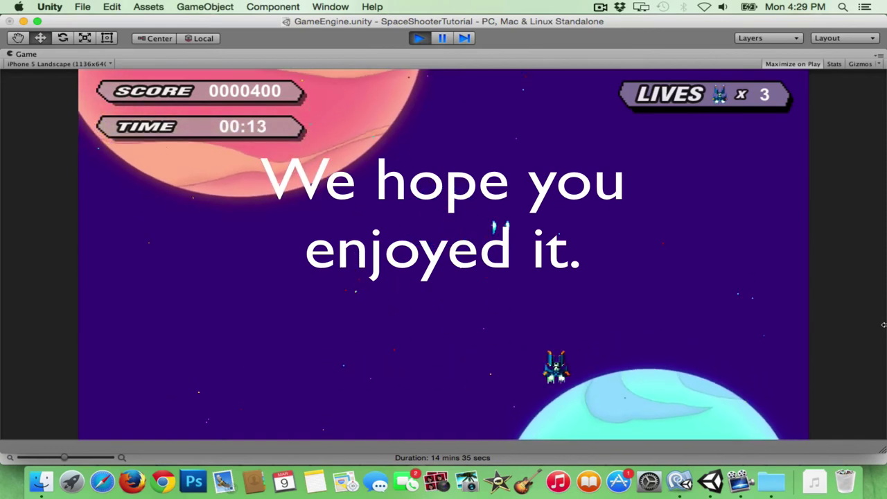
key("Left")
key("Right")
key("Left")
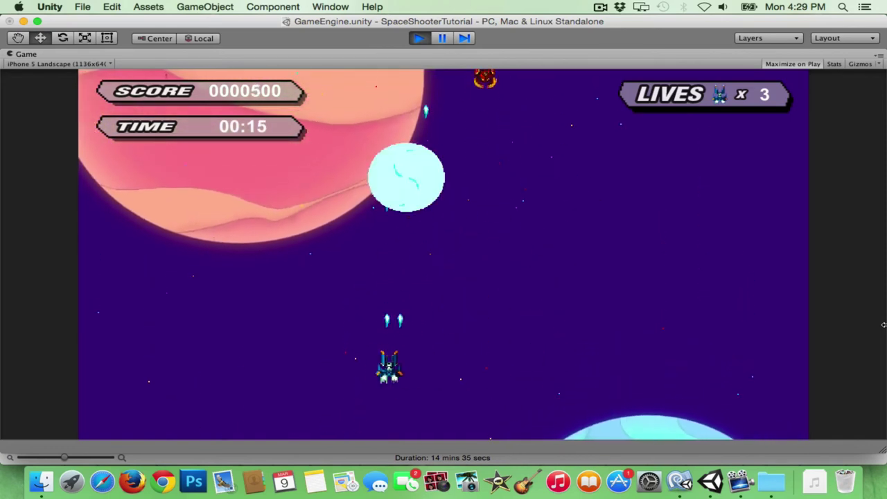
key("Right")
key("Right")
key("Left")
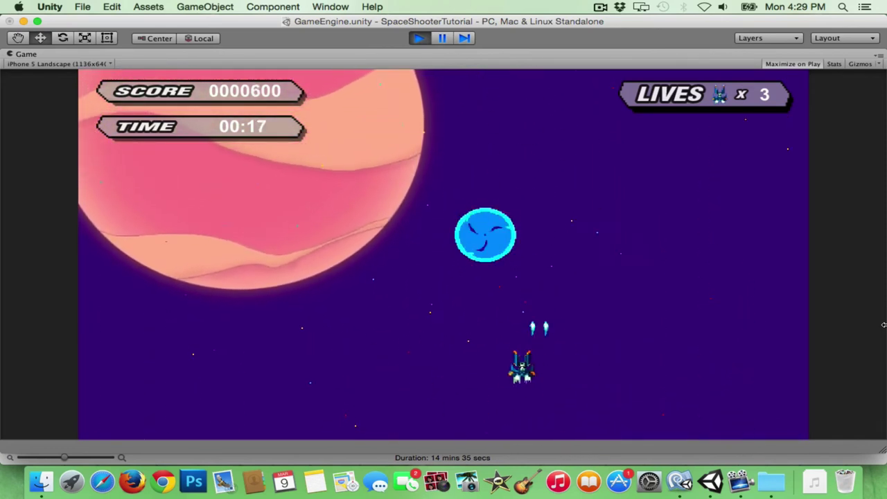
key("Right")
key("Right")
key("Left")
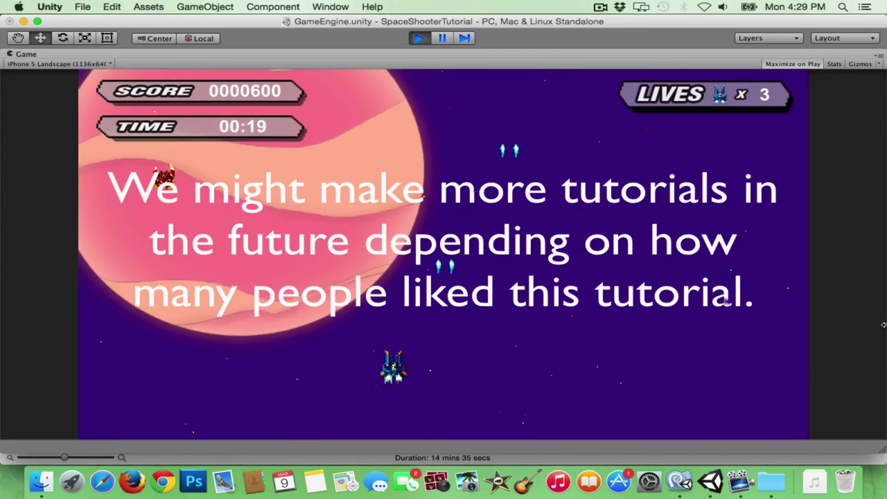
Step: Keep weaving and shooting as the TIME counter climbs toward one minute
key("Right")
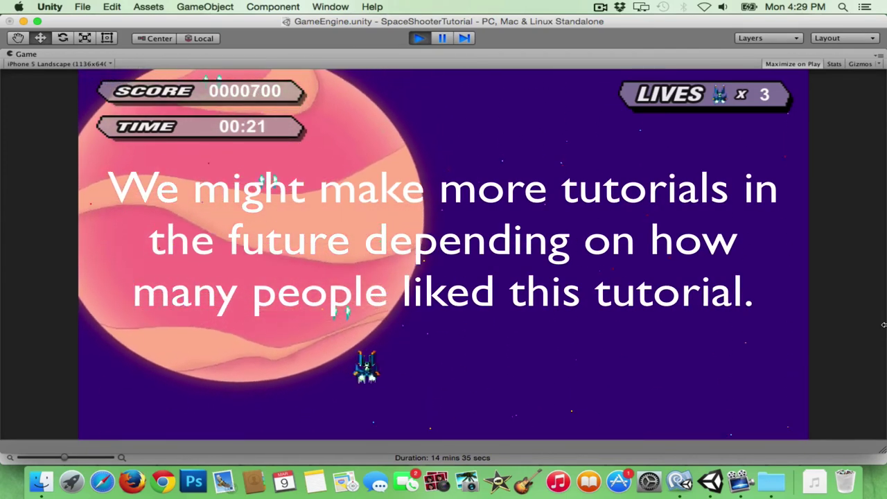
key("Right")
key("Left")
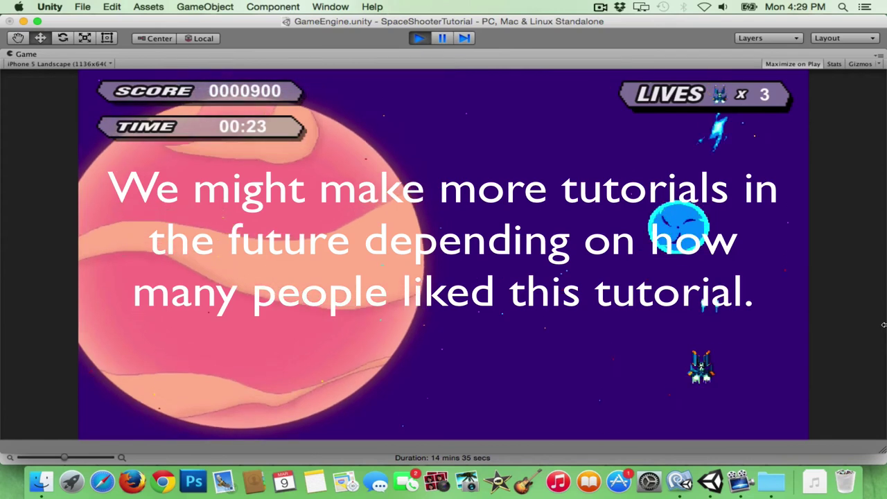
key("Left")
key("Left")
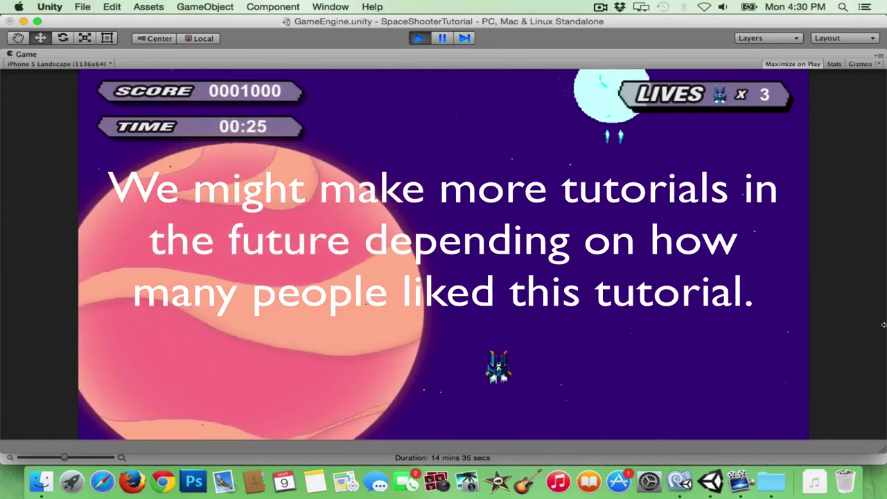
key("Right")
key("Left")
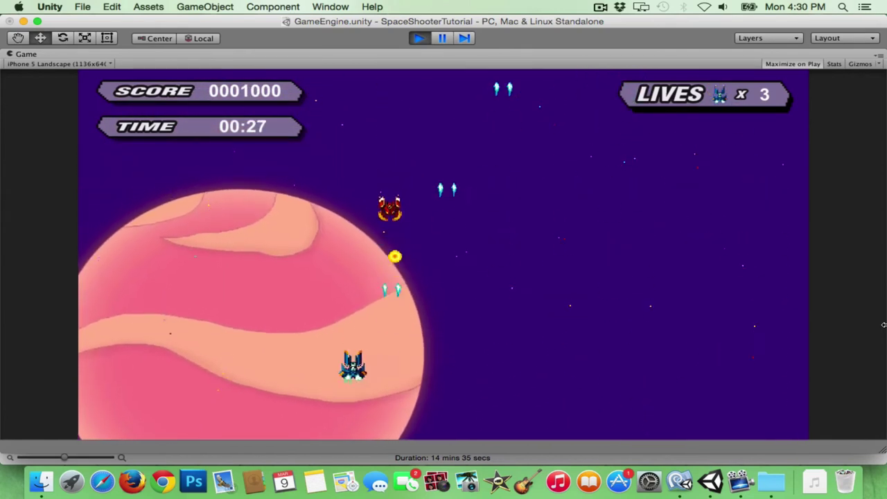
key("Right")
key("Right")
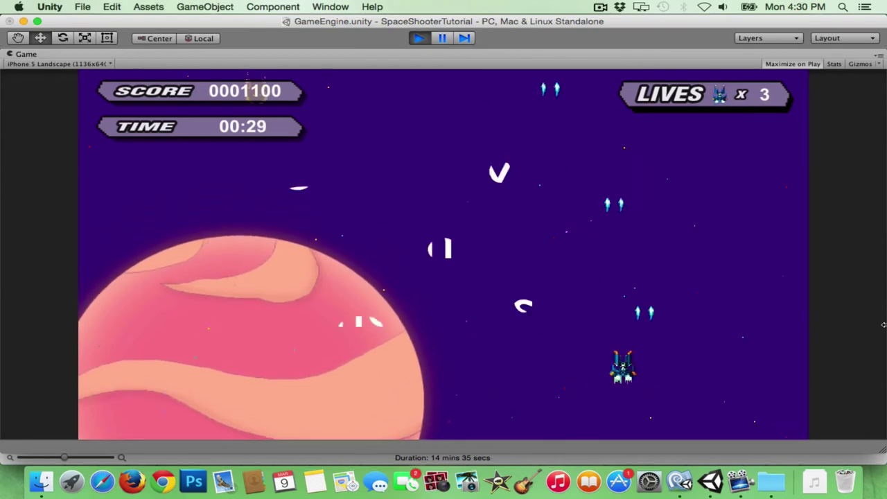
key("Left")
key("Left")
key("Right")
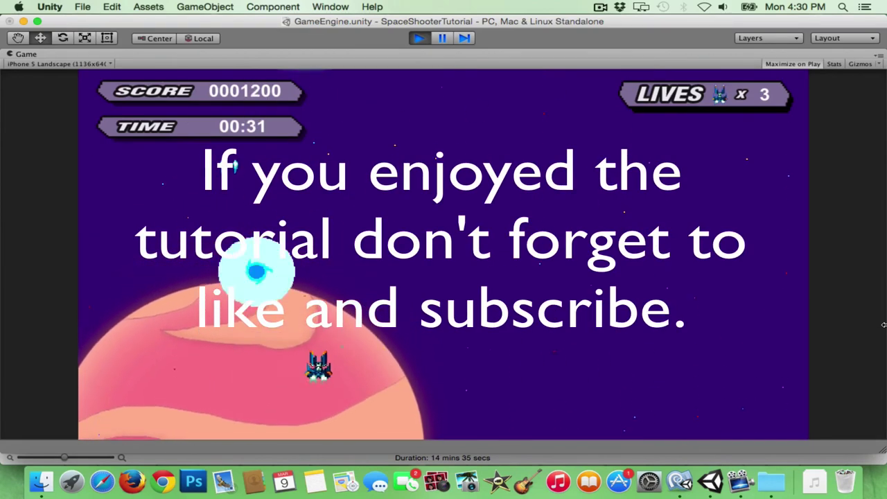
key("Left")
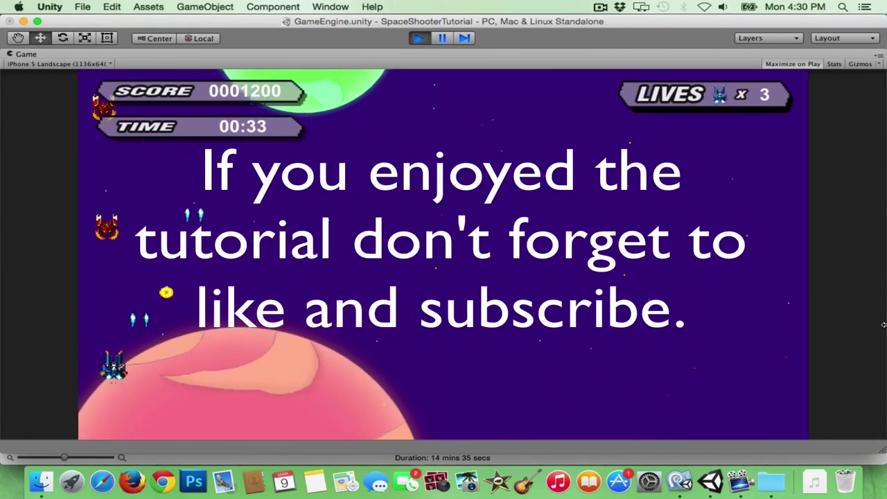
key("Right")
key("Right")
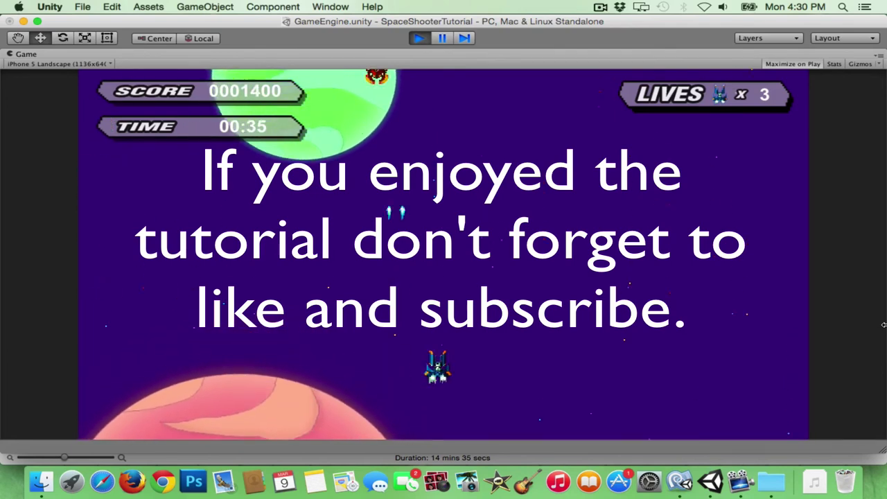
key("Left")
key("Left")
key("Right")
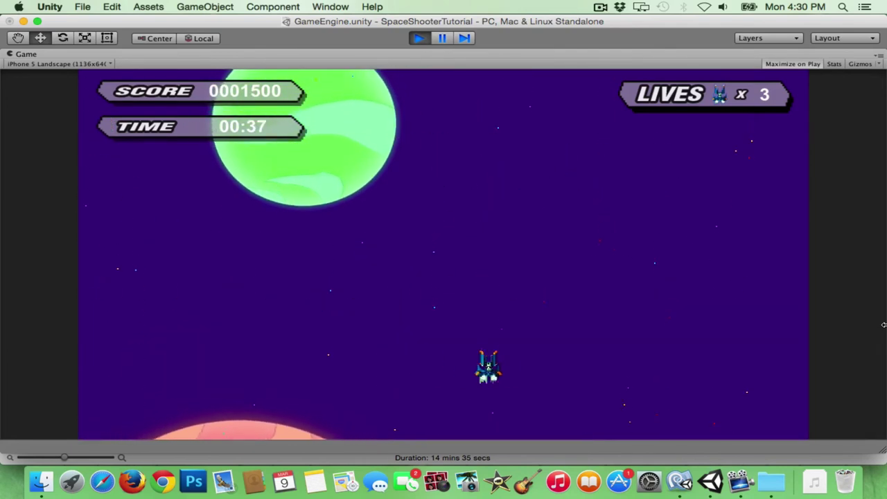
key("Left")
key("Left")
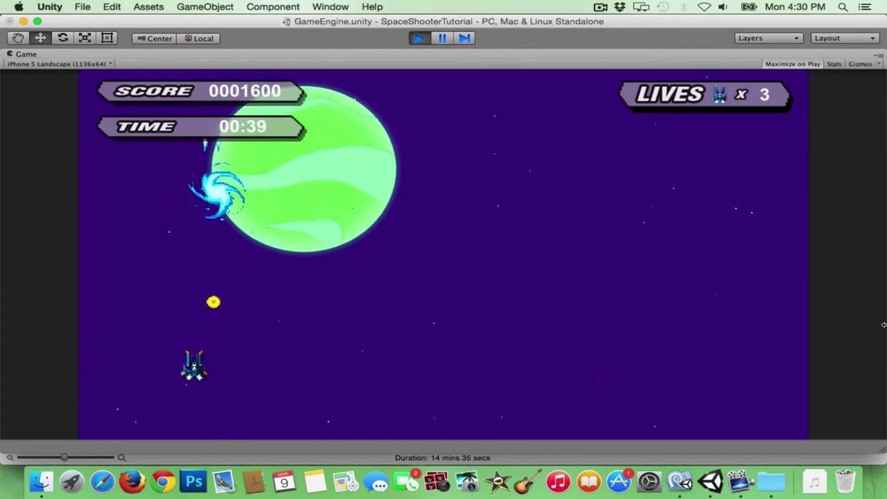
key("Right")
key("Right")
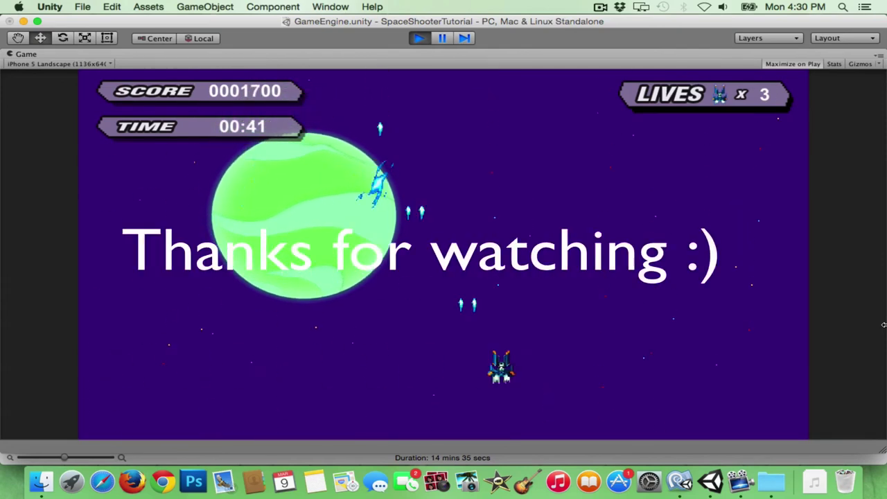
key("Left")
key("Left")
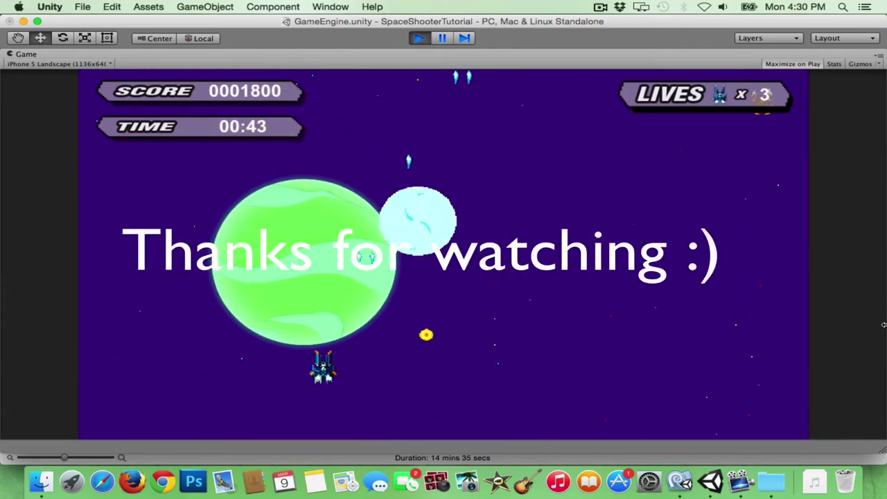
key("Right")
key("Right")
Step: Keep steering and shooting until TIME reaches 01:03 with score 0002500 and three lives
key("Down")
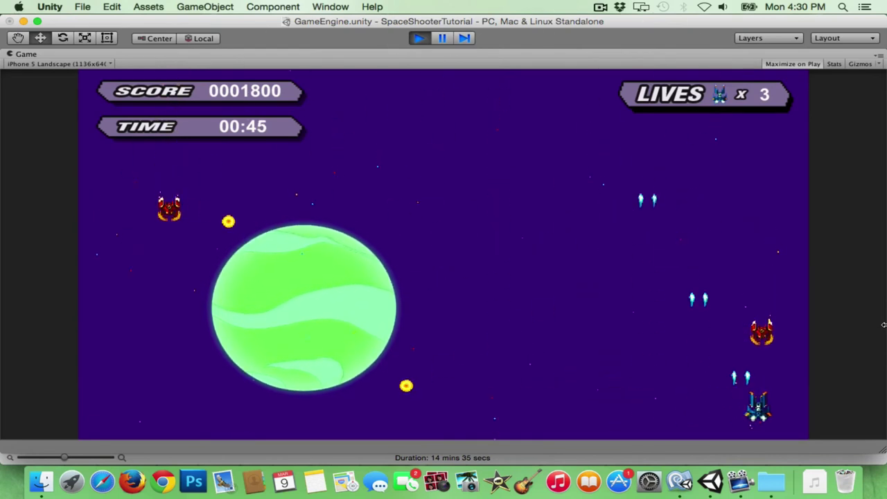
key("Left")
key("Left")
key("Up")
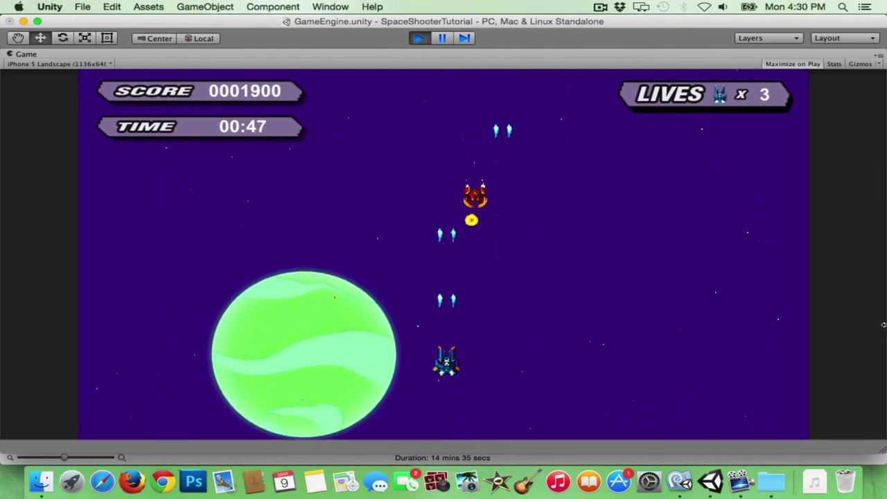
key("Right")
key("Right")
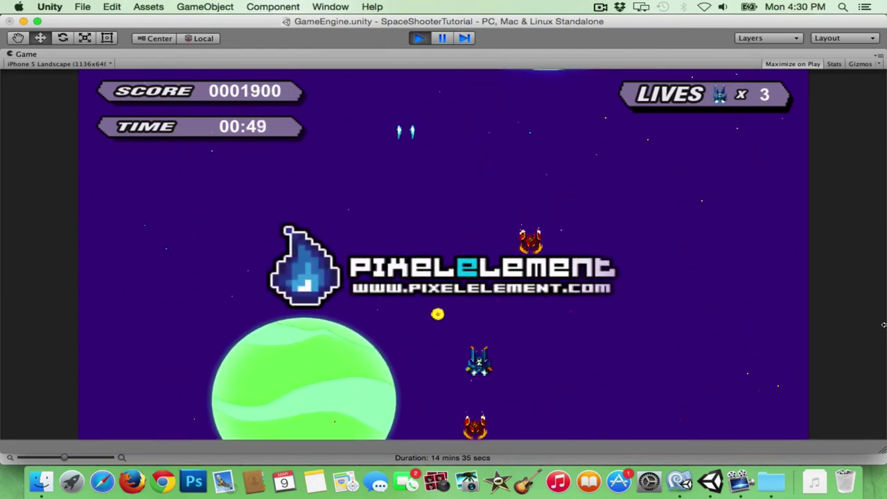
key("Left")
key("Left")
key("Right")
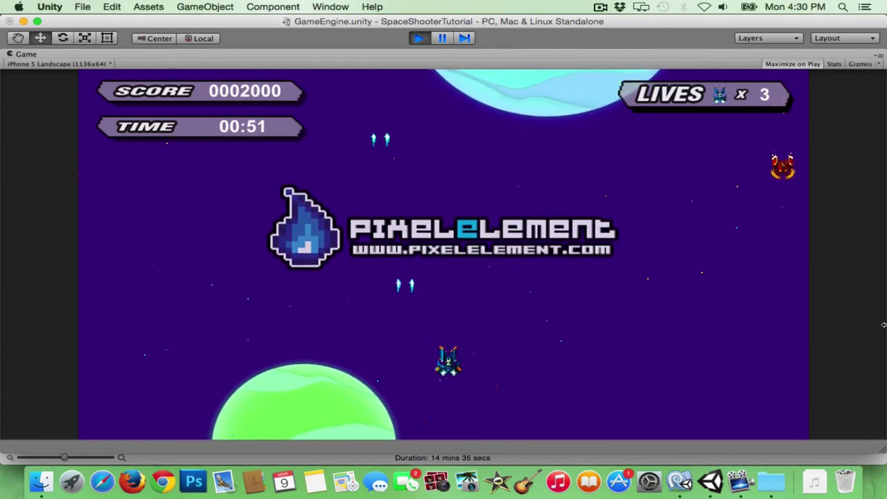
key("Right")
key("Left")
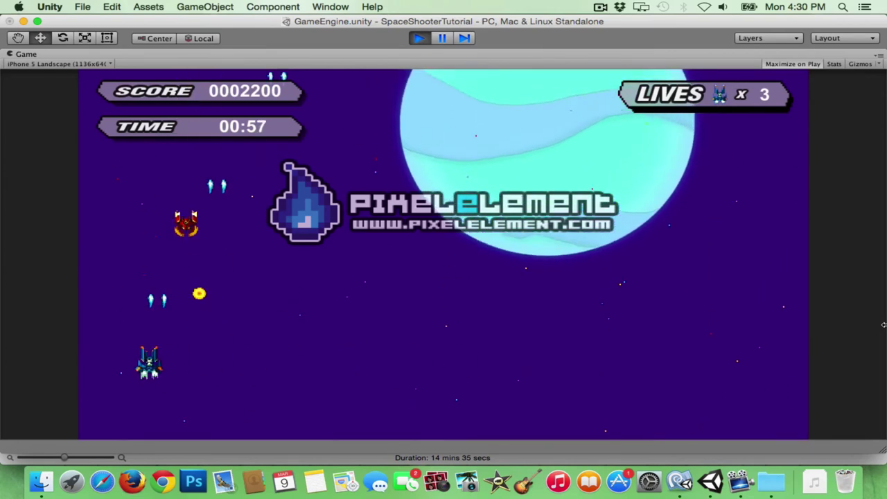
key("Right")
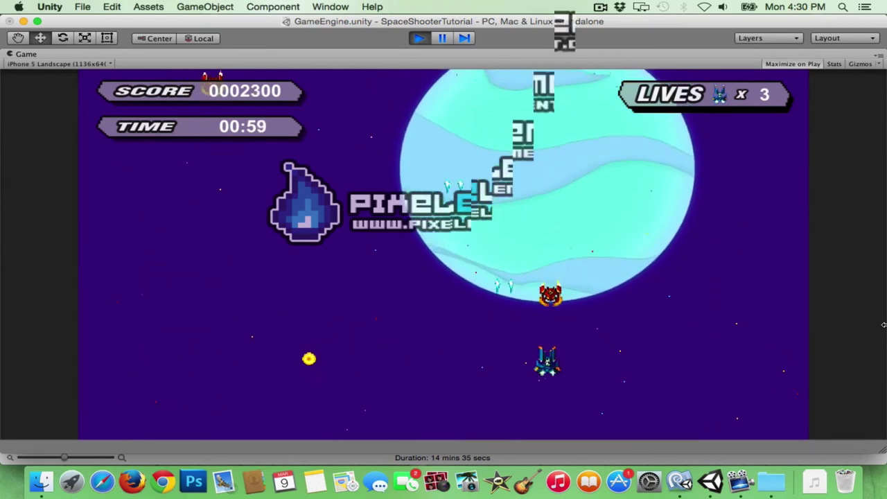
key("Right")
key("Left")
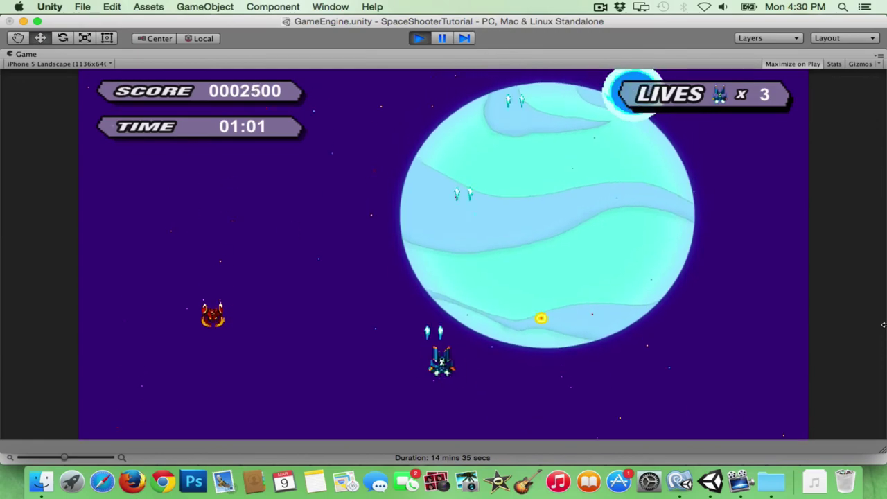
key("Right")
key("Left")
key("Left")
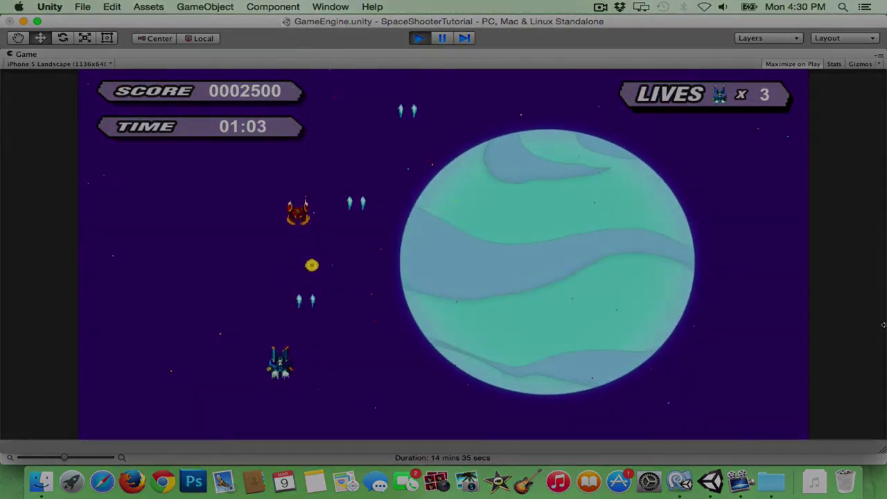